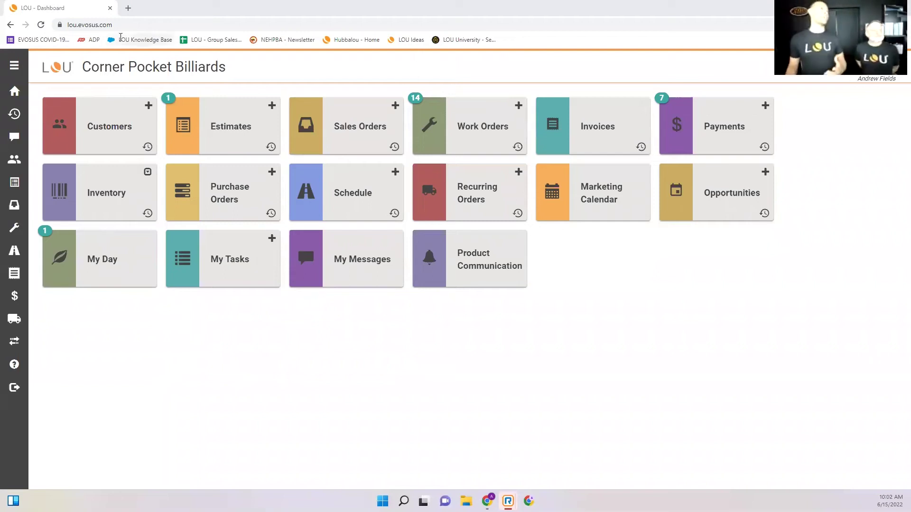
click(148, 24)
double_click(148, 24)
click(148, 25)
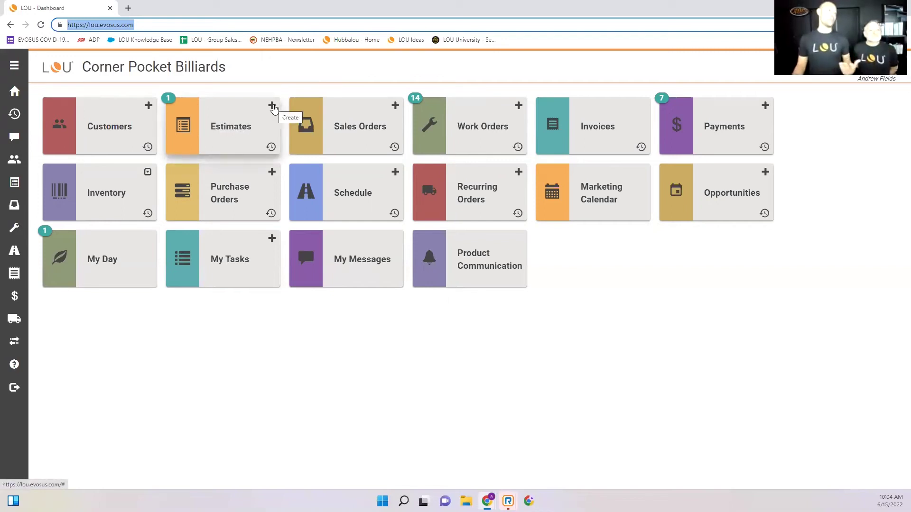
Start a new estimate and assign it to the existing customer found by searching for her first name.
click(273, 108)
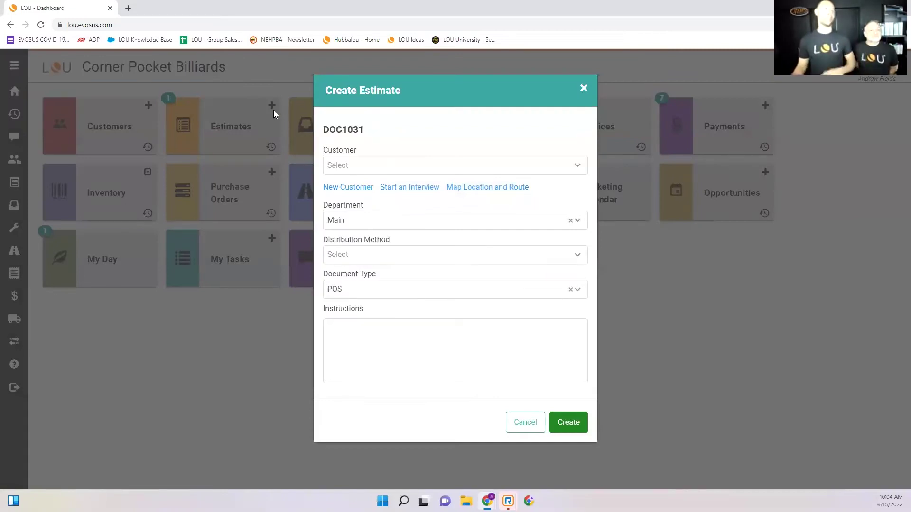
click(365, 164)
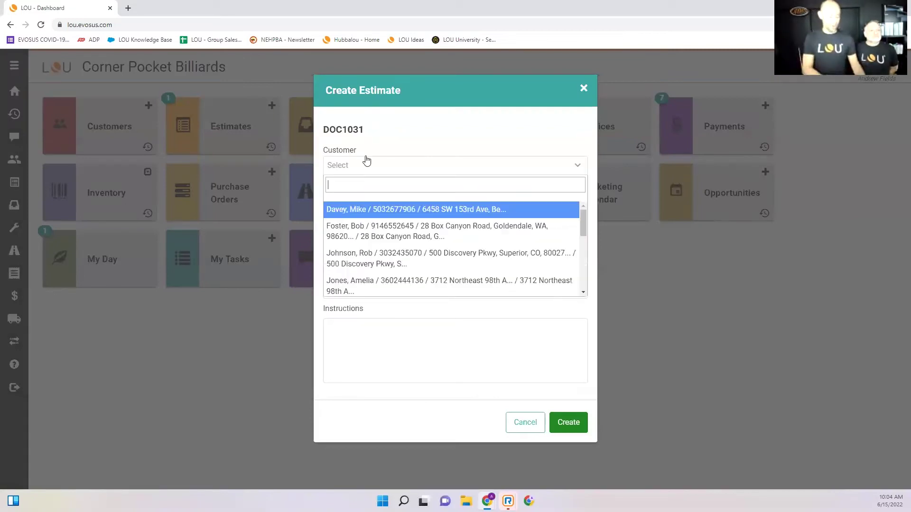
text(sara)
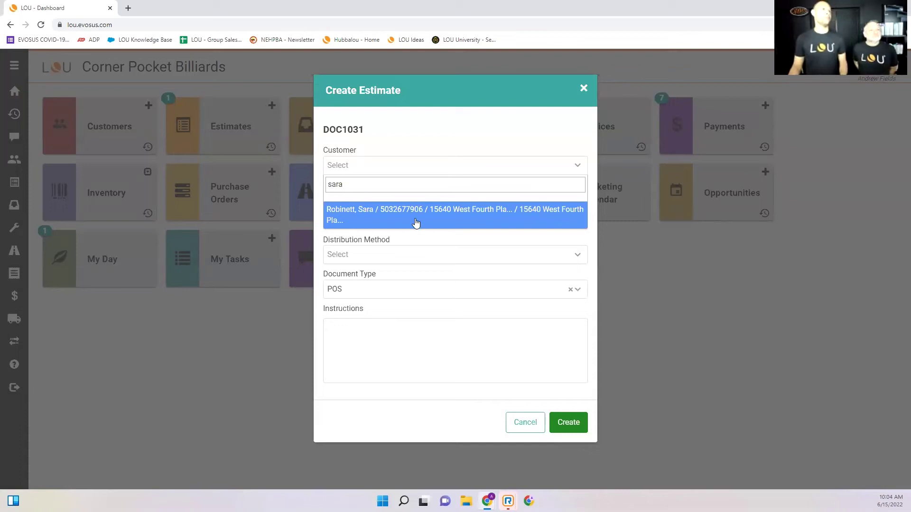
click(416, 223)
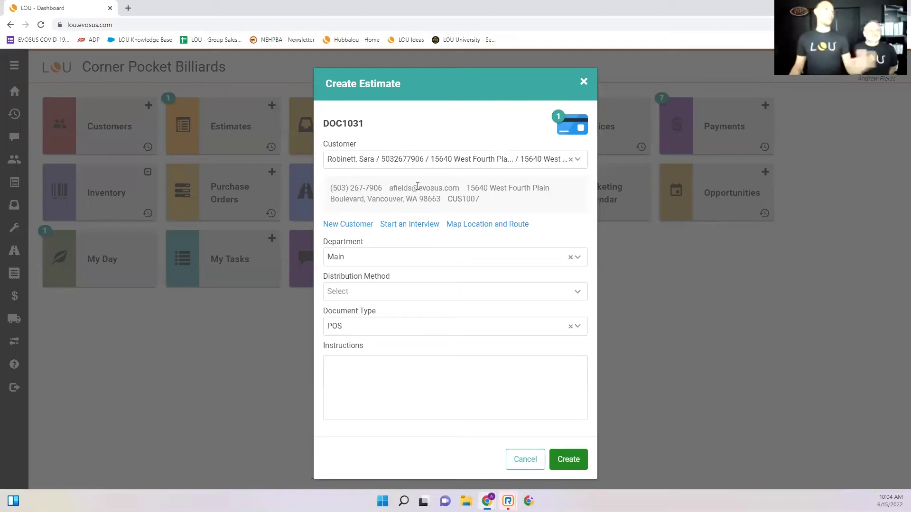
Create the estimate with department Main, distribution method Delivery and document type Billiard Estimate.
click(399, 258)
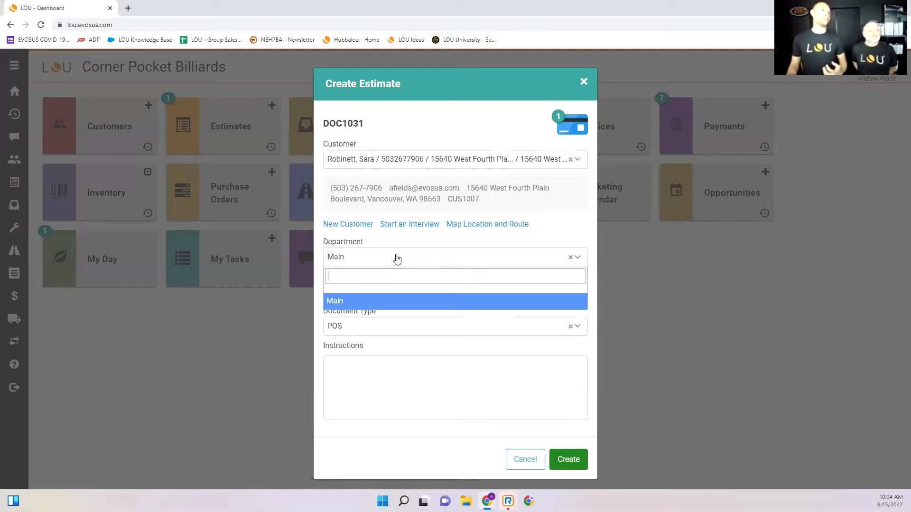
click(369, 303)
click(421, 299)
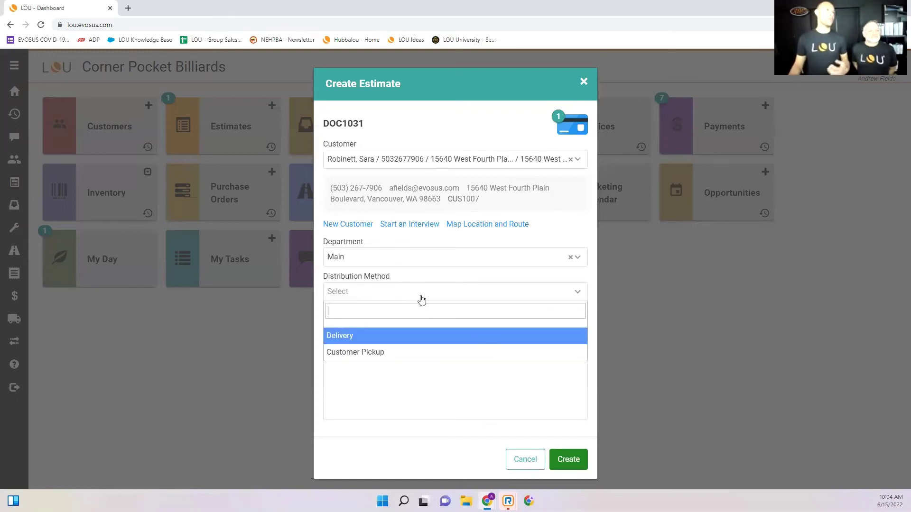
click(404, 338)
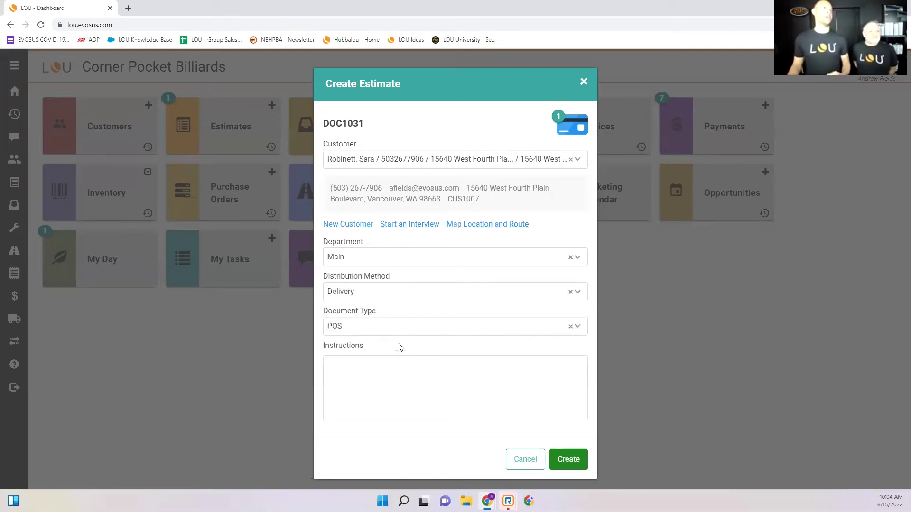
click(403, 329)
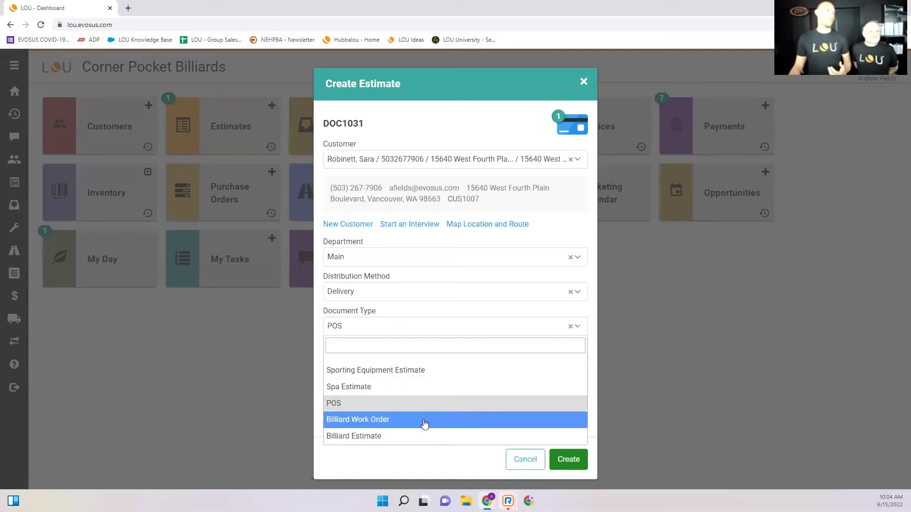
click(423, 417)
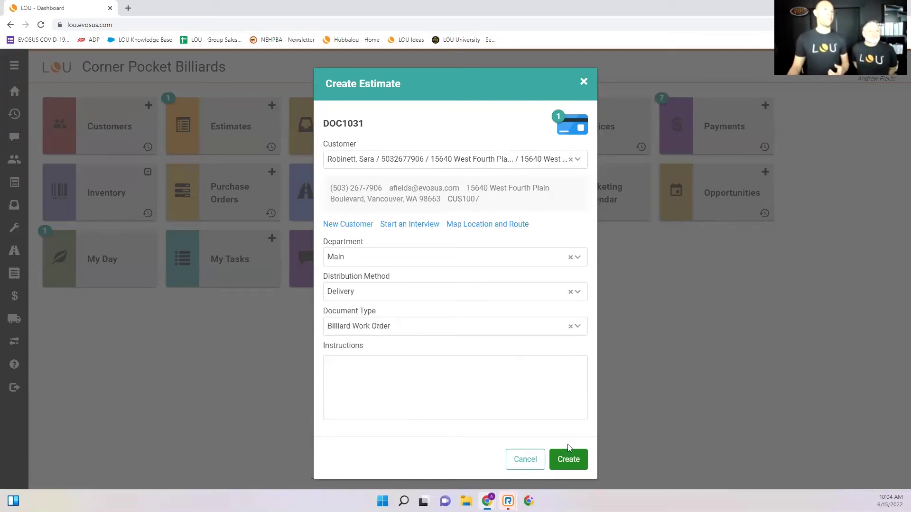
click(490, 332)
click(428, 434)
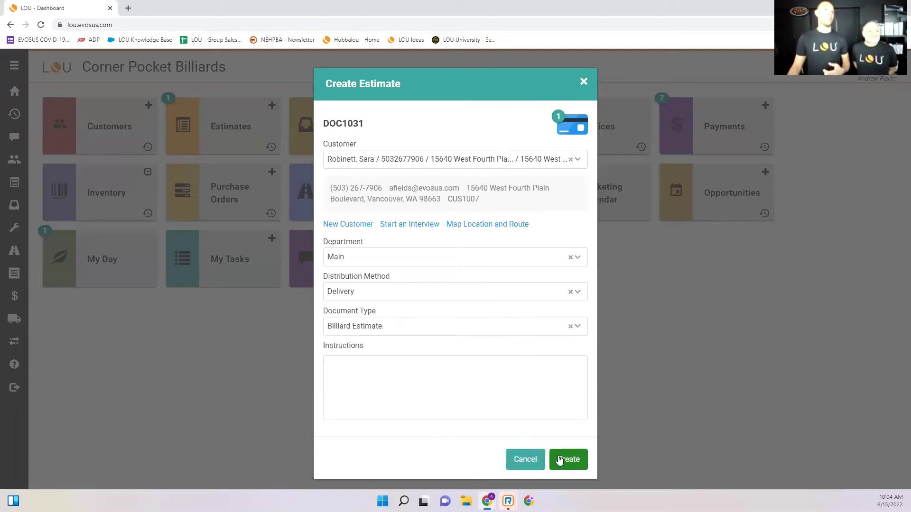
click(574, 461)
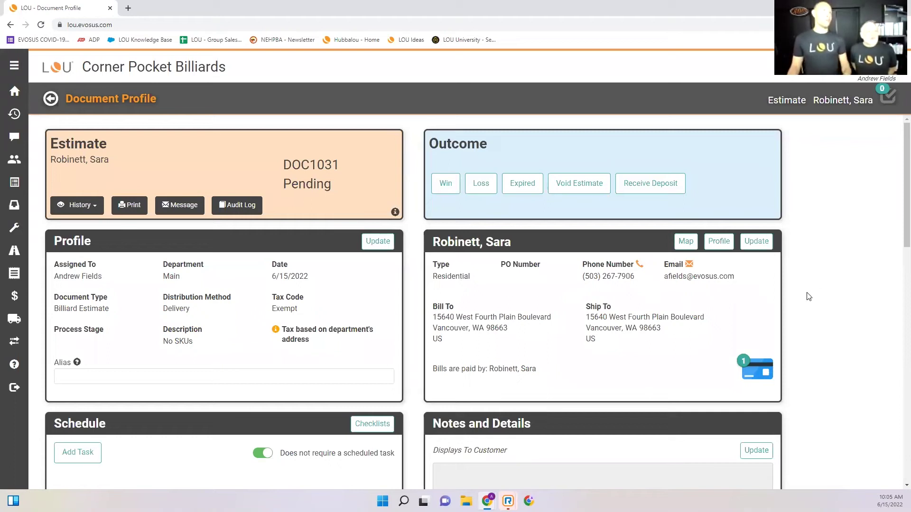
Add SKU 55-0125, the Olhausen - West End Billiards Table, to the estimate.
scroll(804, 271, down, 1)
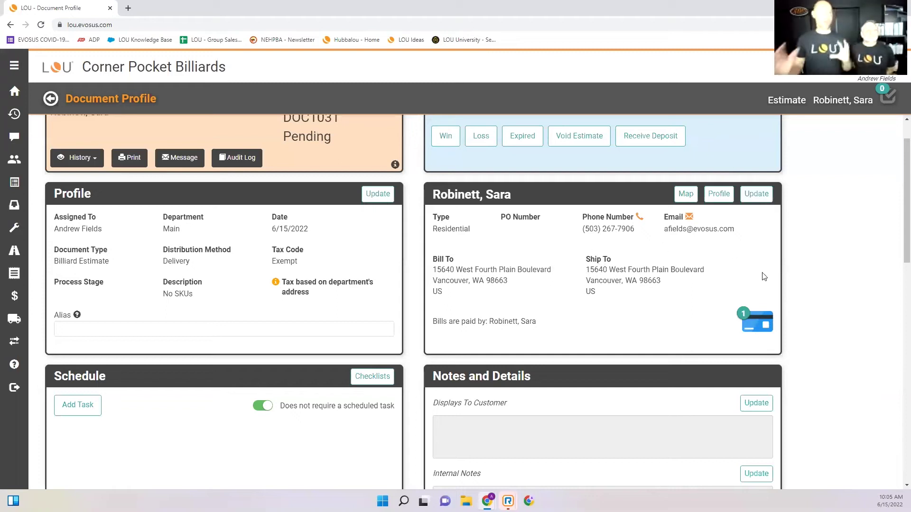
scroll(797, 299, down, 2)
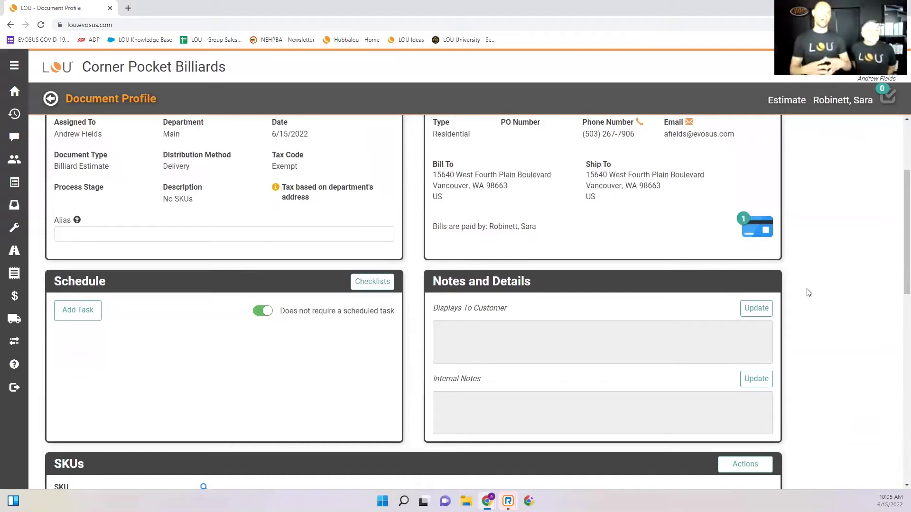
scroll(809, 293, down, 1)
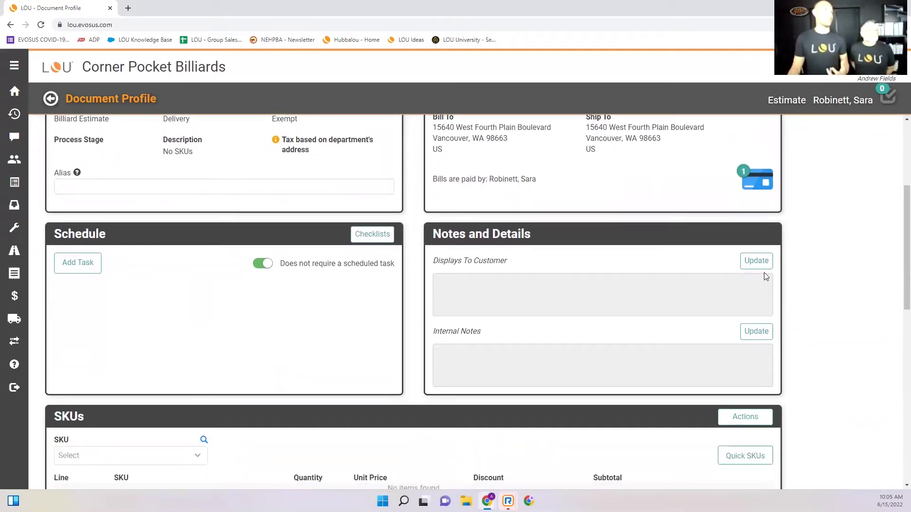
scroll(766, 263, down, 2)
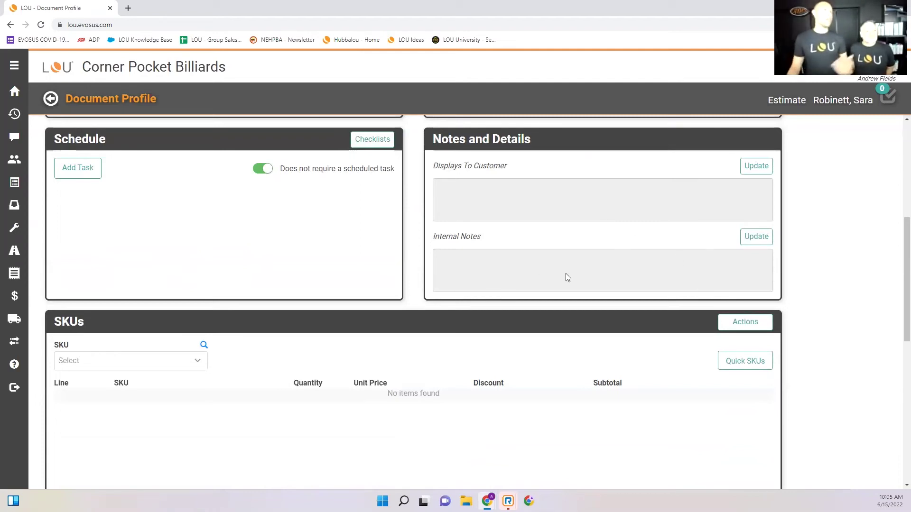
scroll(429, 333, down, 2)
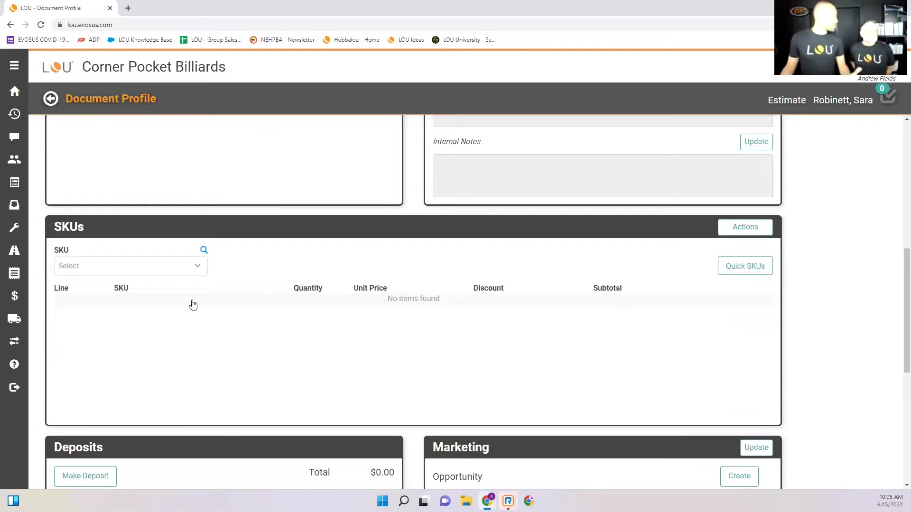
click(175, 270)
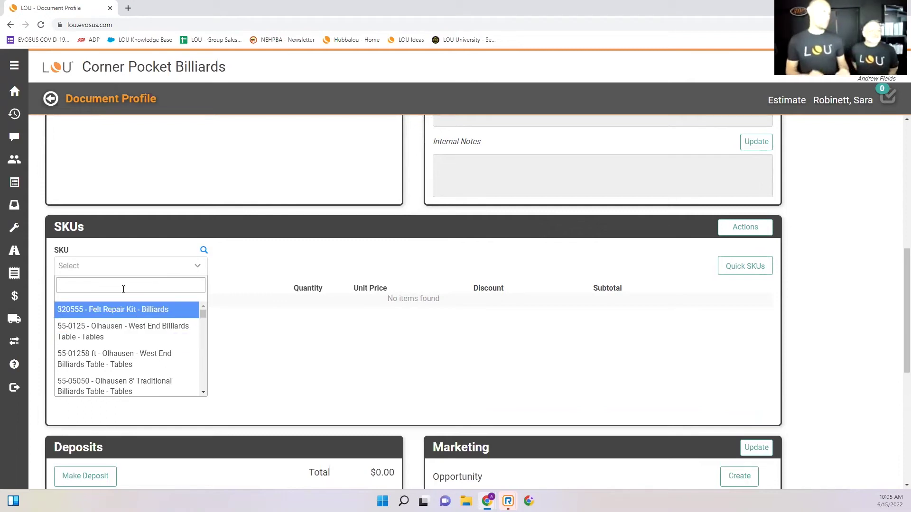
click(124, 328)
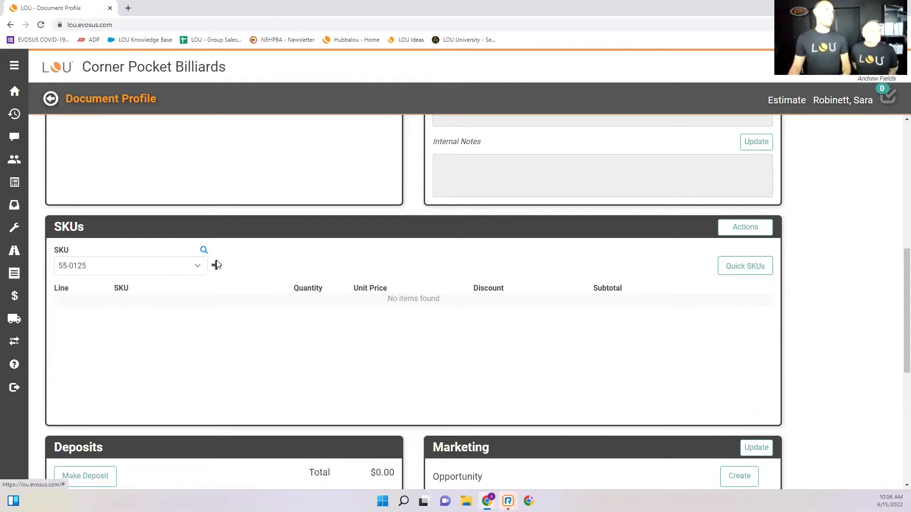
click(216, 263)
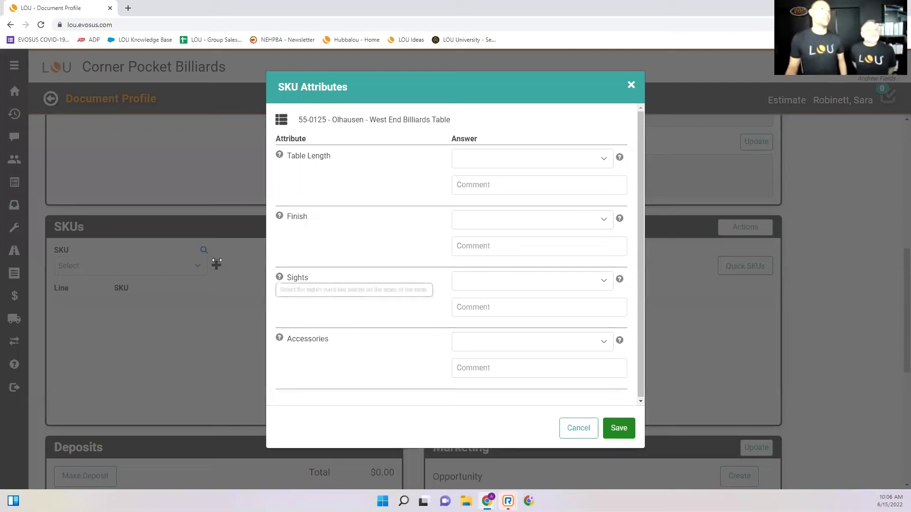
Save the billiards table's attributes as 8 ft table length, Cherry finish, Standard - Ivory sights and Platinum accessories.
click(490, 160)
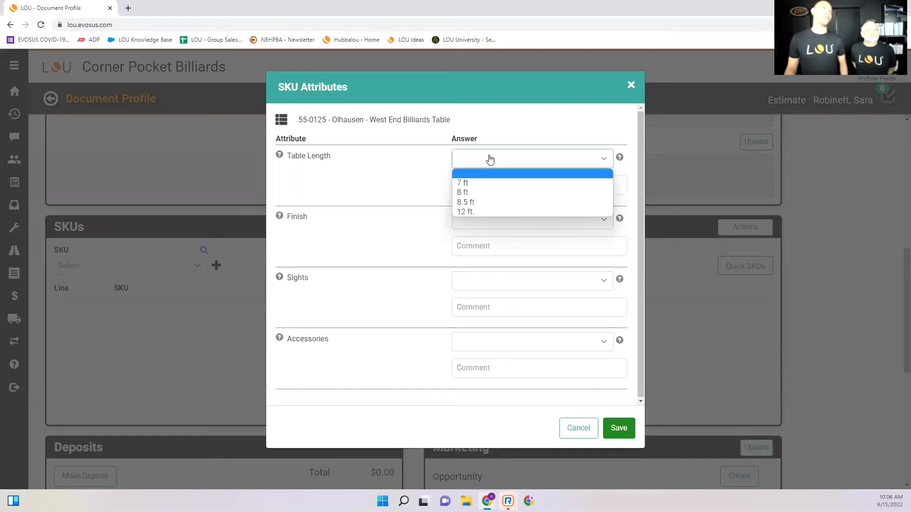
click(496, 191)
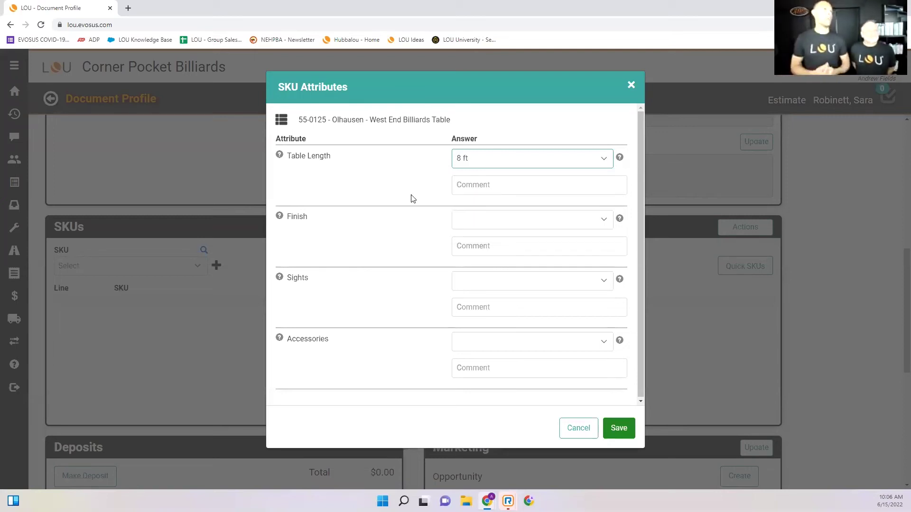
click(548, 223)
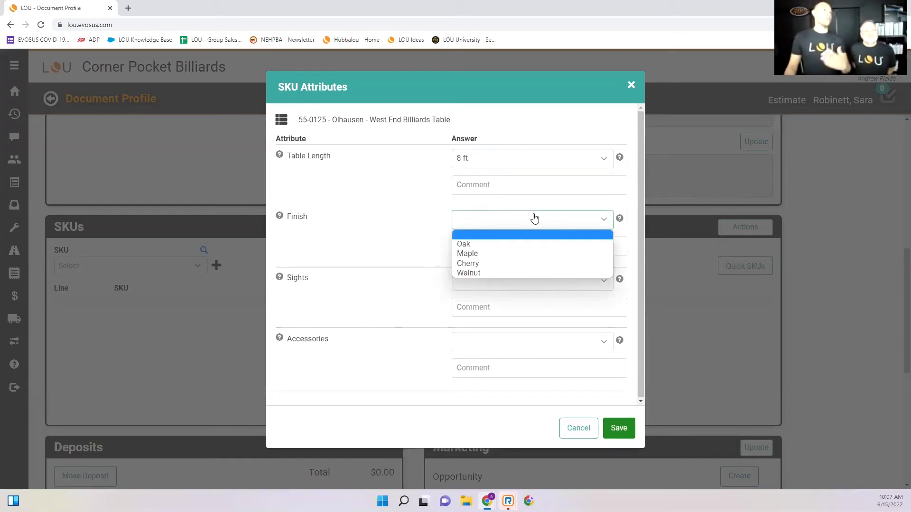
click(512, 263)
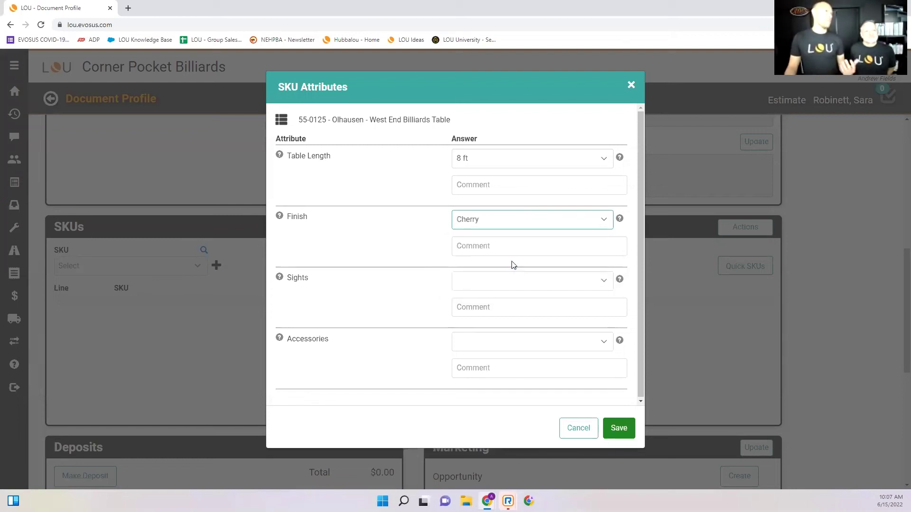
click(498, 284)
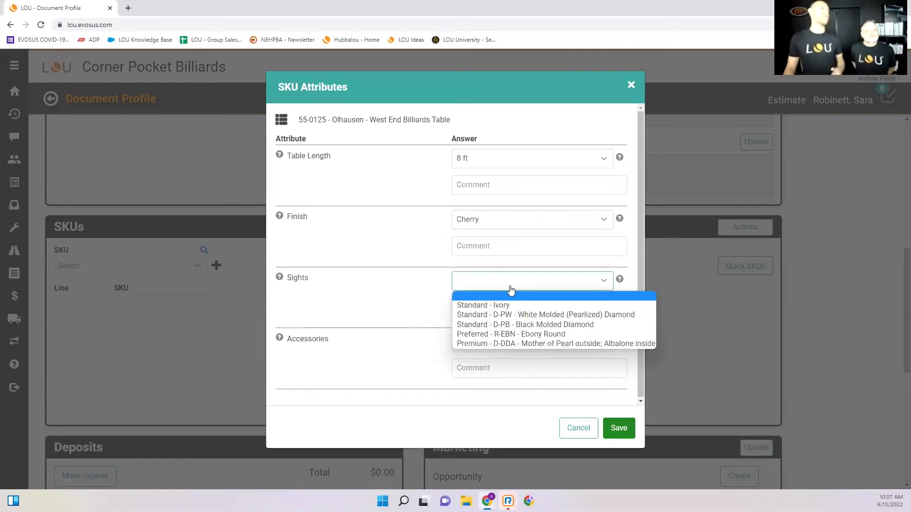
click(512, 305)
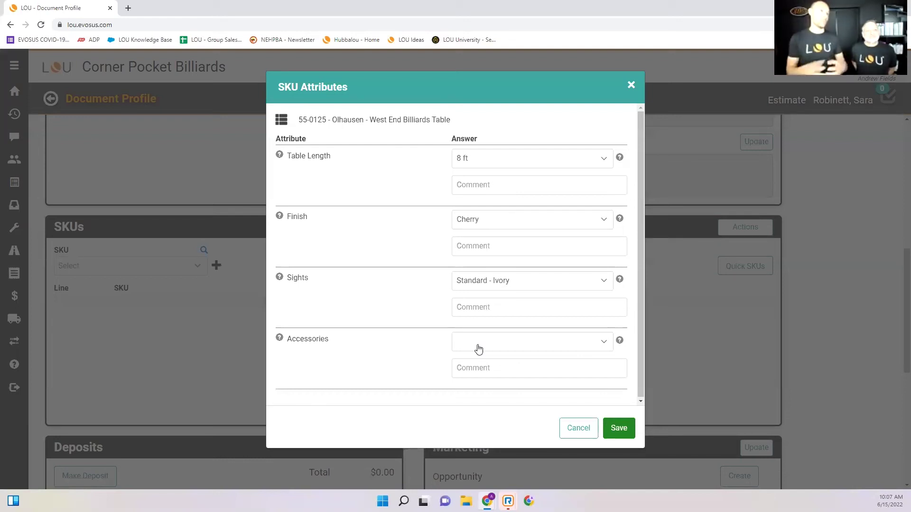
click(504, 347)
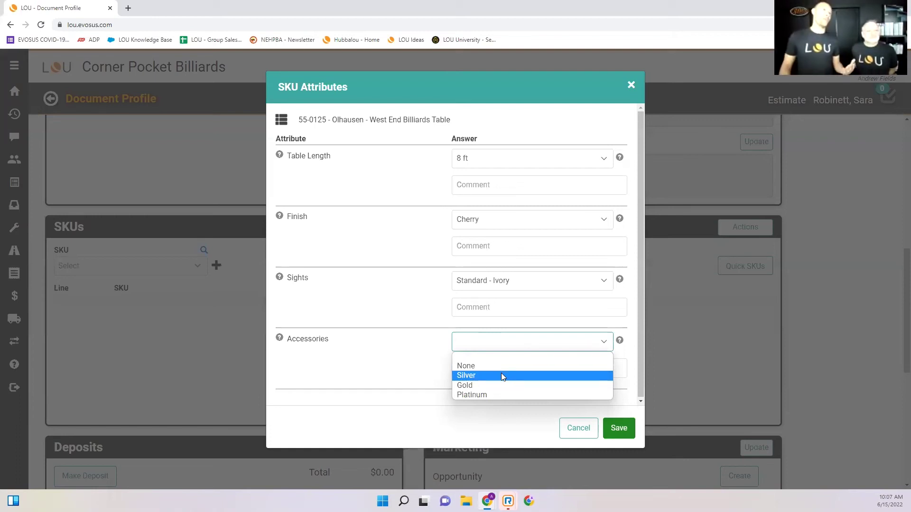
click(507, 395)
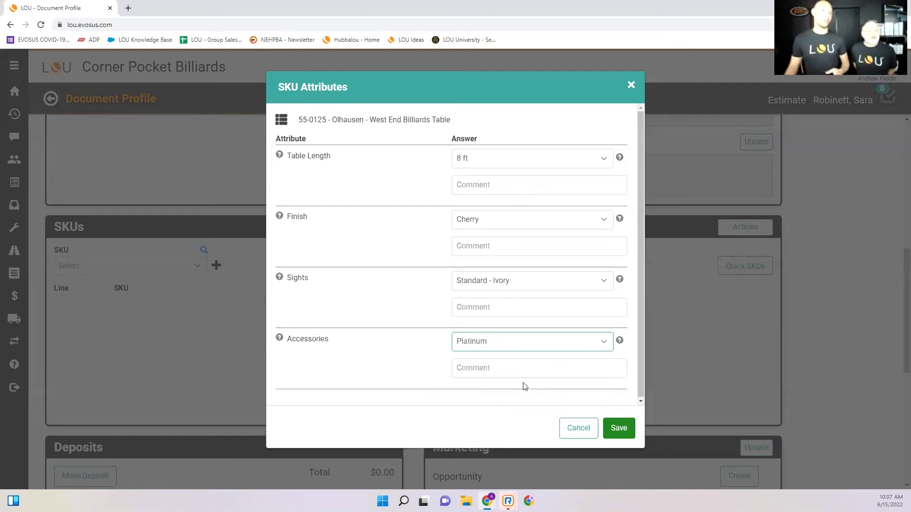
click(623, 429)
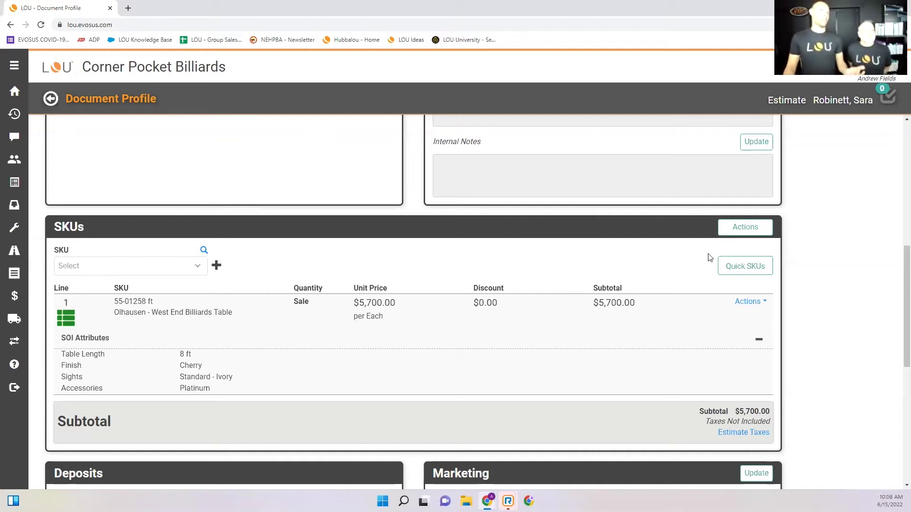
Add the Express Delivery - Pool Table service to the estimate from the Quick SKUs.
click(764, 271)
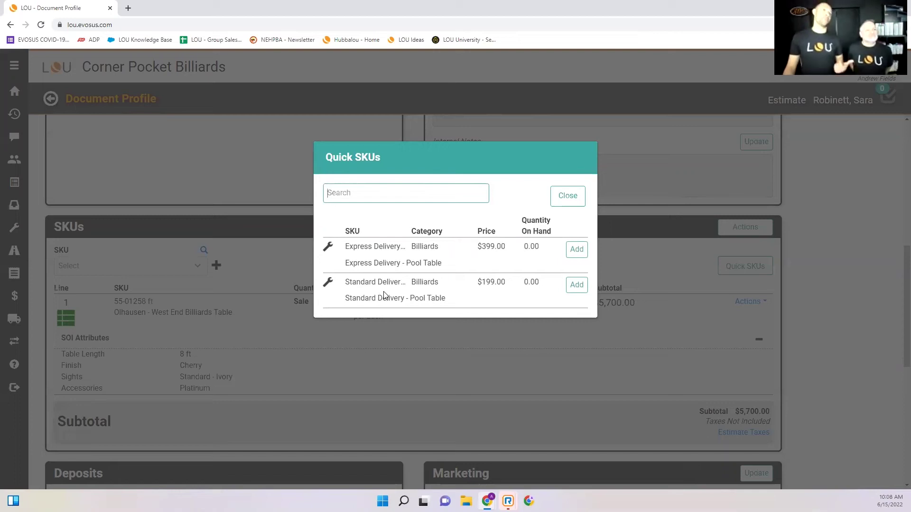
click(572, 256)
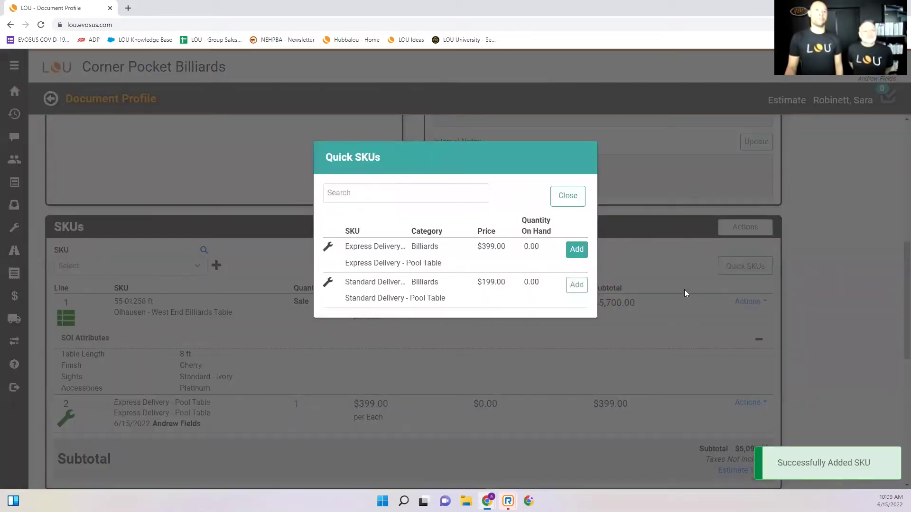
click(553, 196)
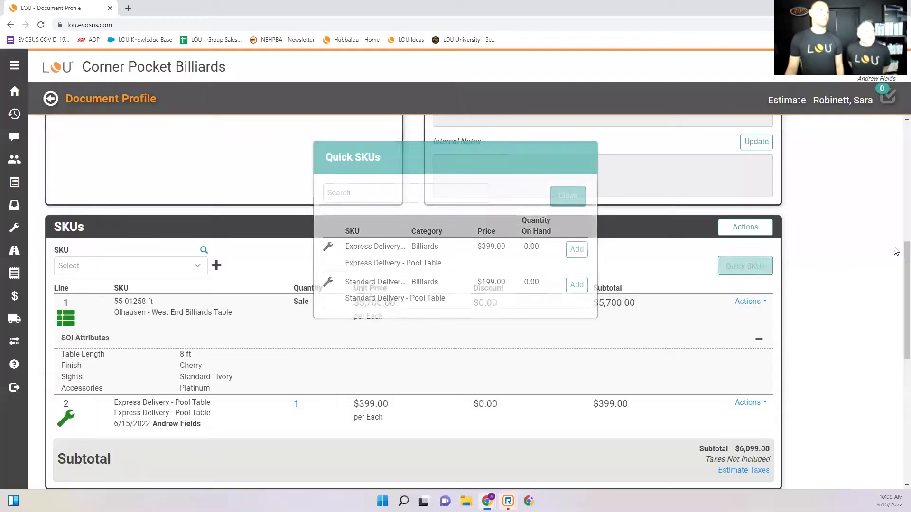
scroll(834, 298, down, 1)
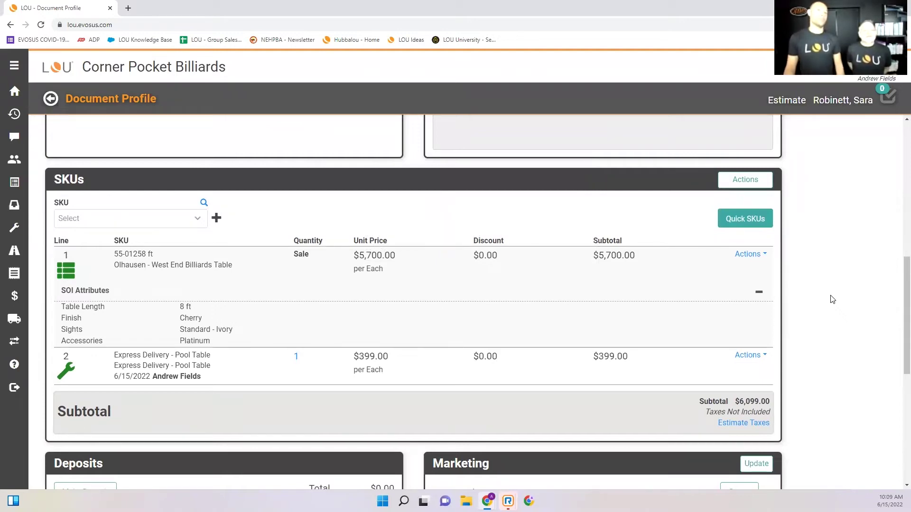
scroll(832, 299, up, 4)
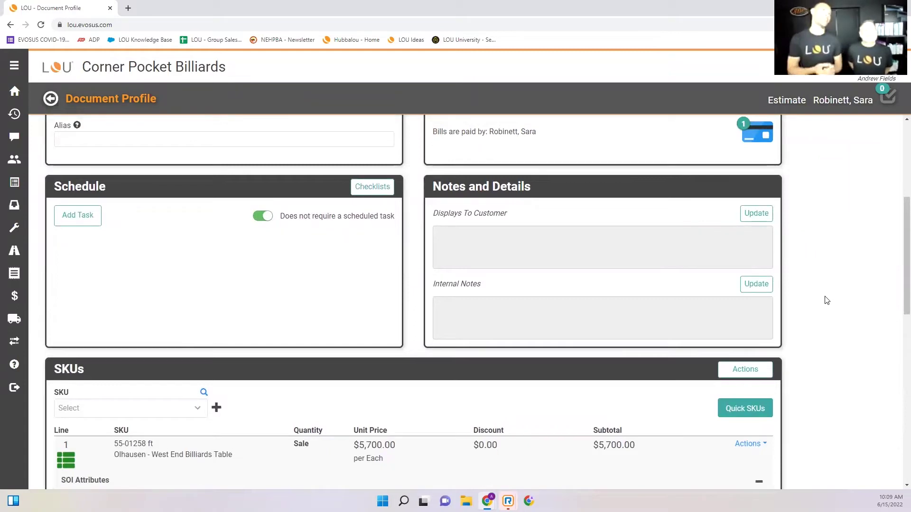
scroll(827, 300, up, 5)
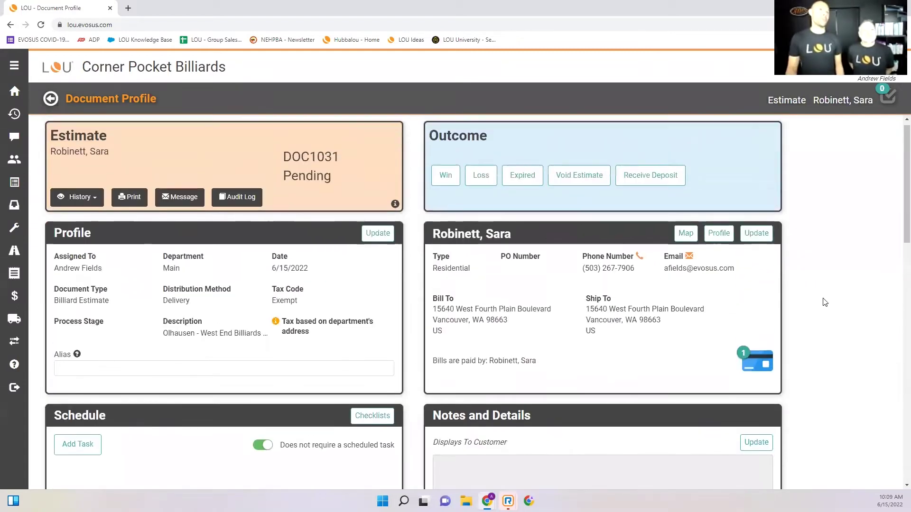
Start a Win outcome for the billiard estimate and set its reason to Won.
click(451, 181)
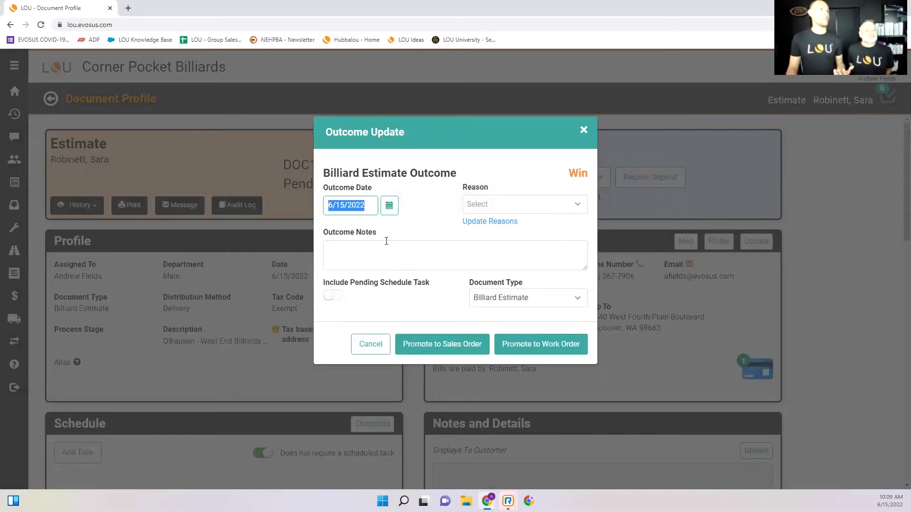
click(508, 204)
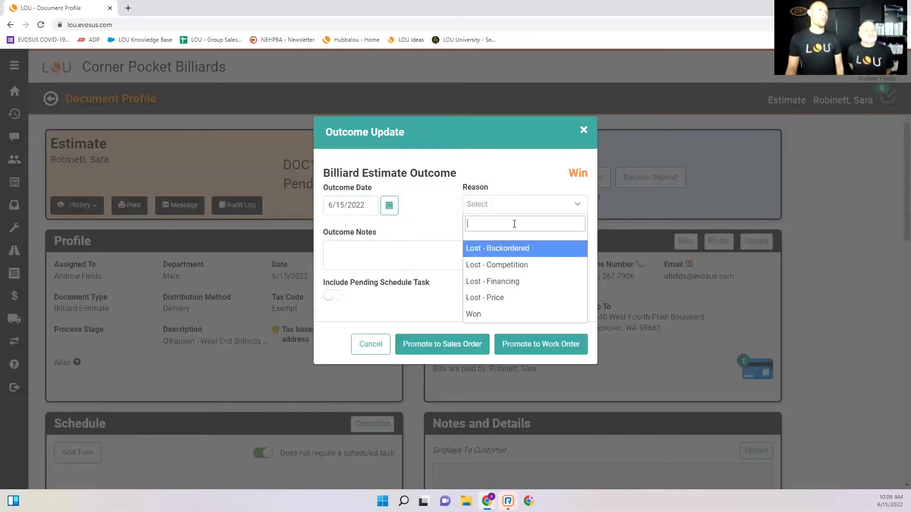
click(495, 314)
click(532, 205)
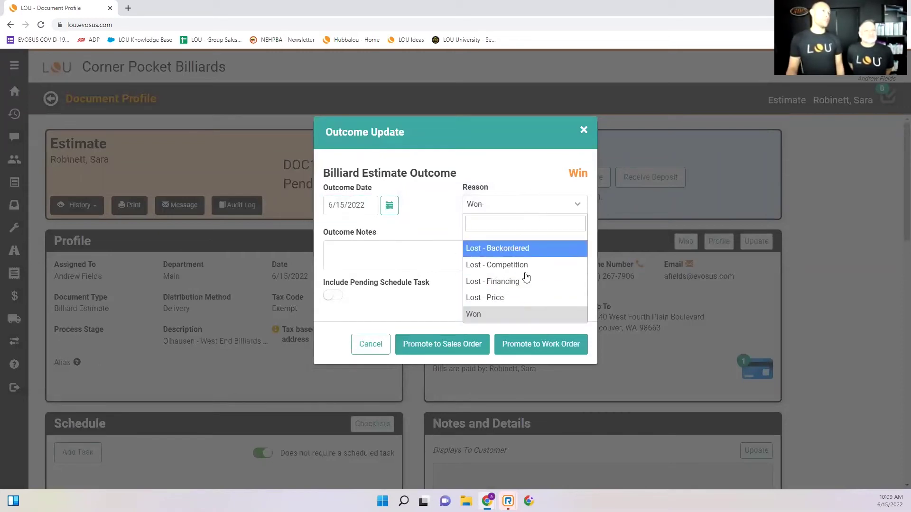
click(526, 313)
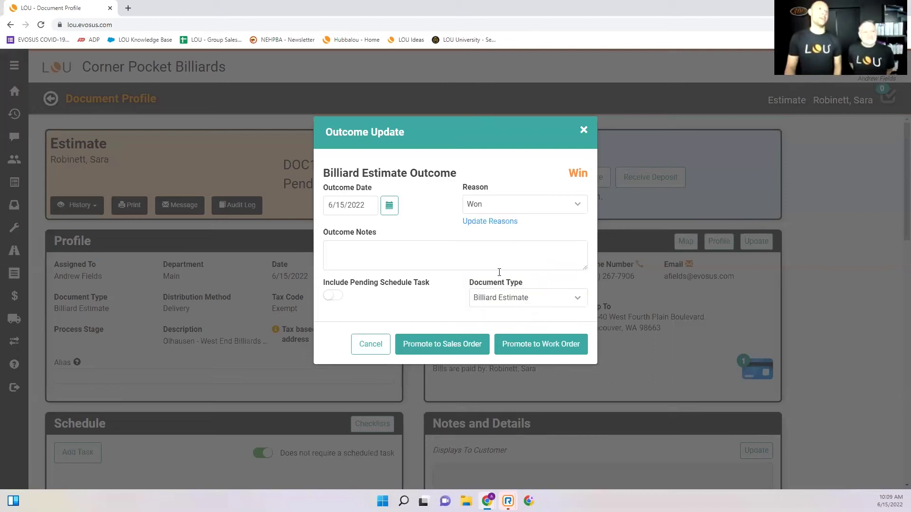
click(467, 258)
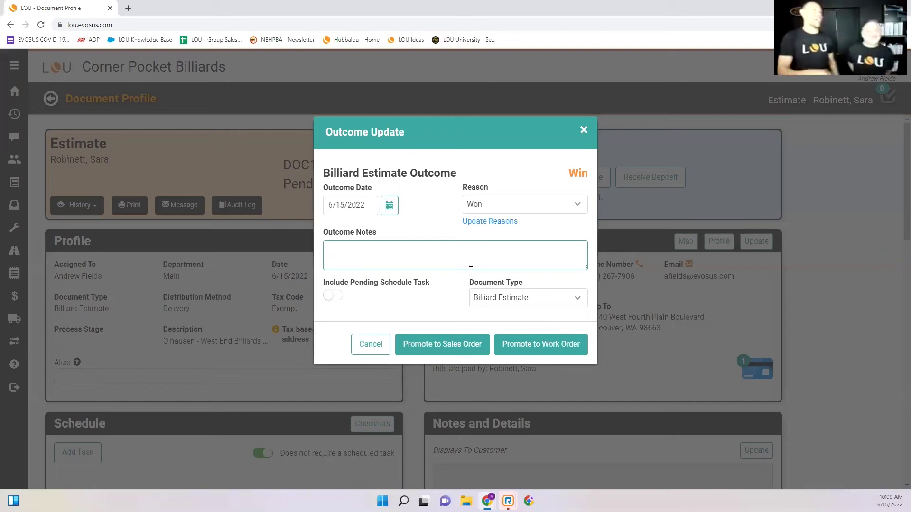
right_click(470, 281)
key(Escape)
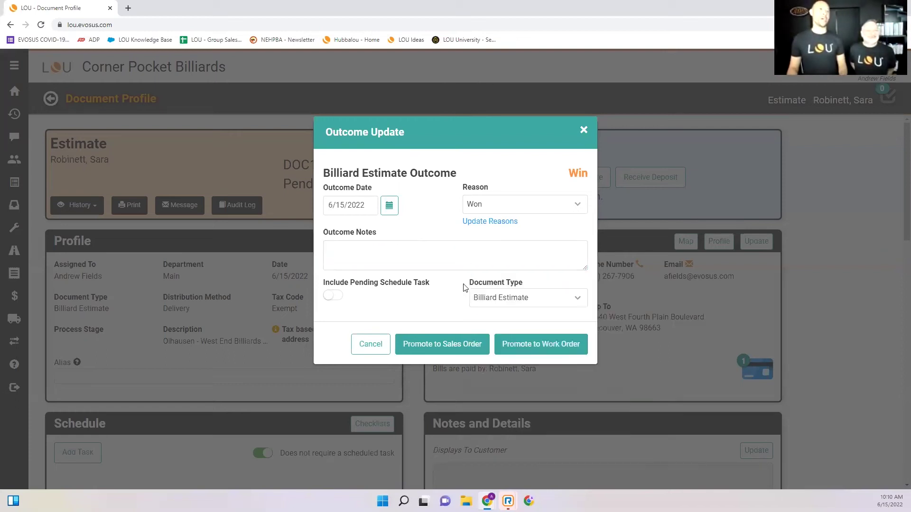
Set the outcome's document type to Billiard Work Order and promote the estimate to a work order.
click(503, 299)
click(542, 392)
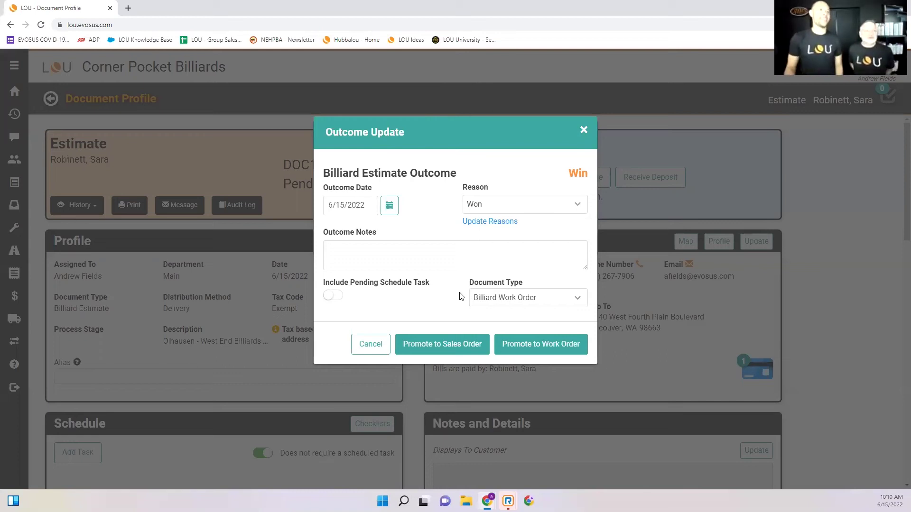
click(531, 343)
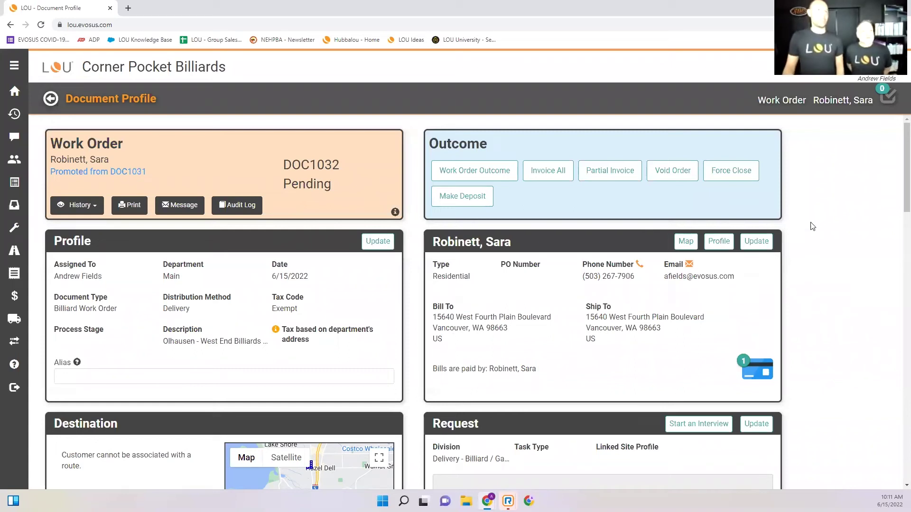
Review the new work order down to its SKUs and open its linked purchase orders.
scroll(813, 239, down, 1)
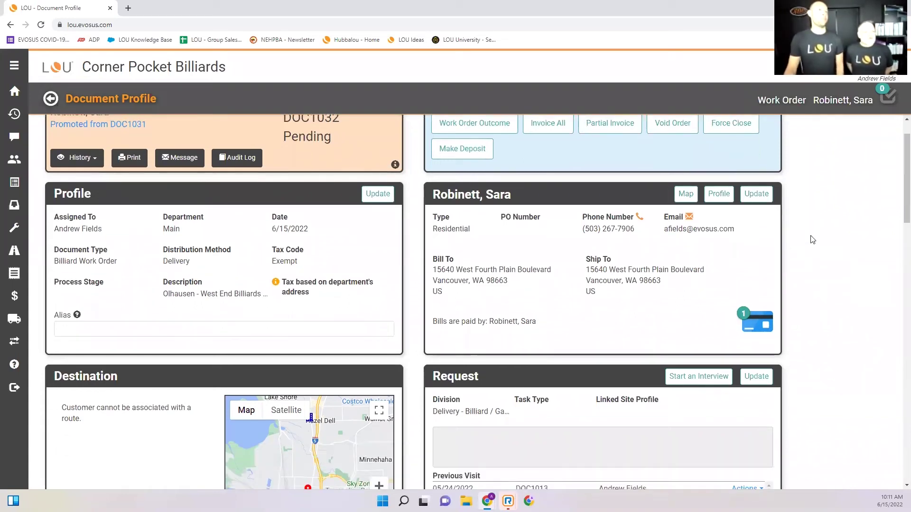
scroll(813, 240, down, 2)
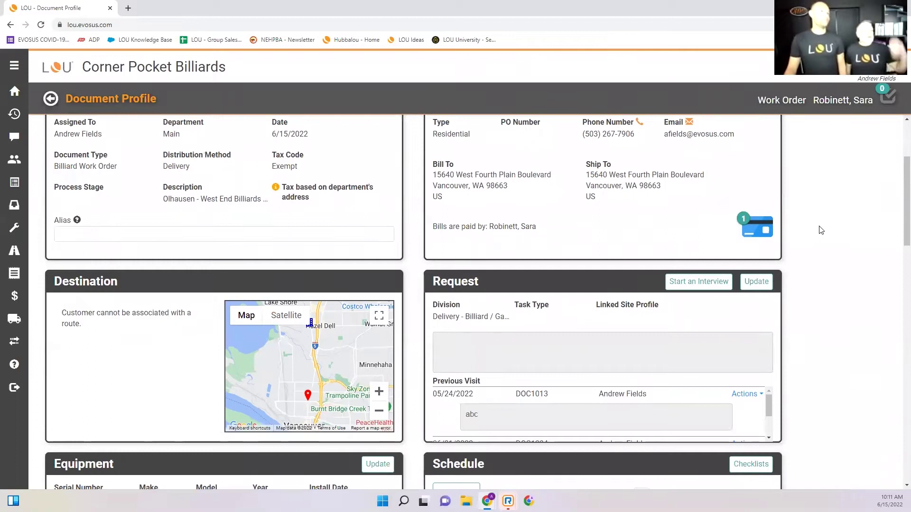
scroll(821, 230, down, 1)
scroll(823, 229, down, 3)
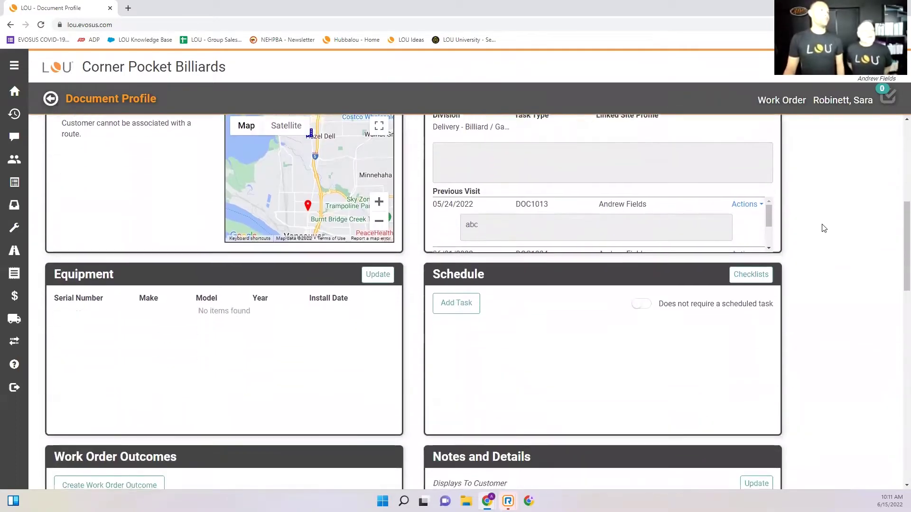
scroll(824, 229, down, 5)
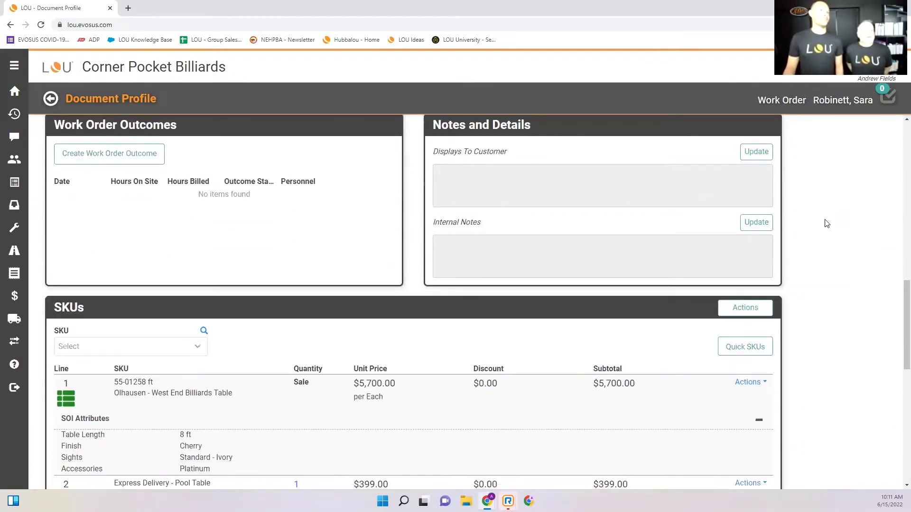
scroll(830, 226, down, 3)
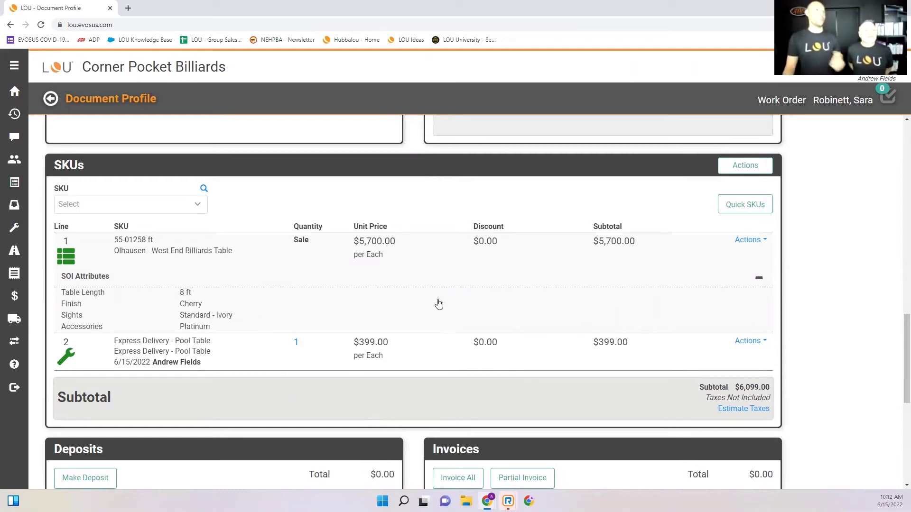
click(744, 168)
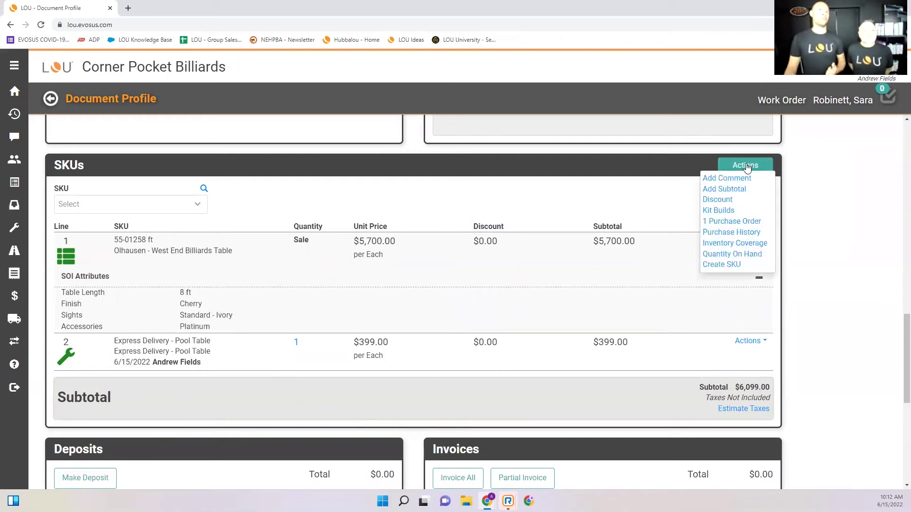
click(741, 222)
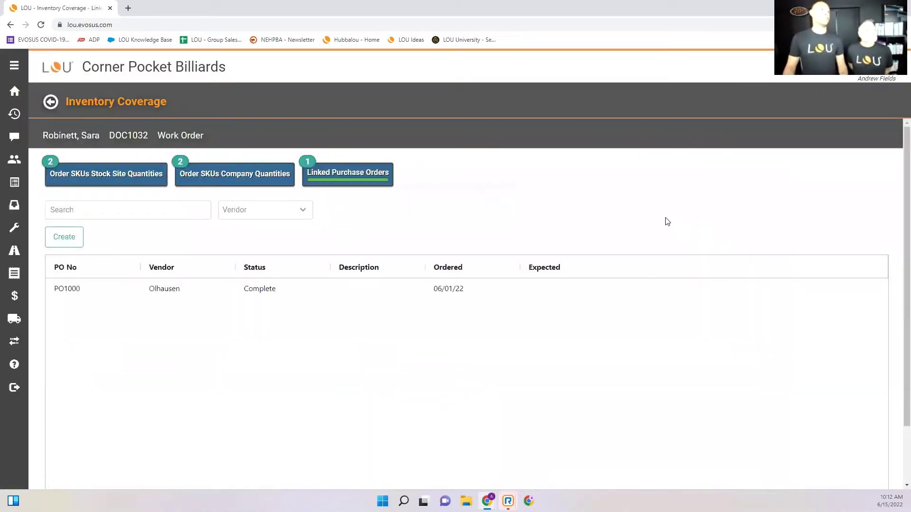
Add SKU 55-0125 from the order SKUs' company quantities to a new Olhausen purchase order.
click(245, 177)
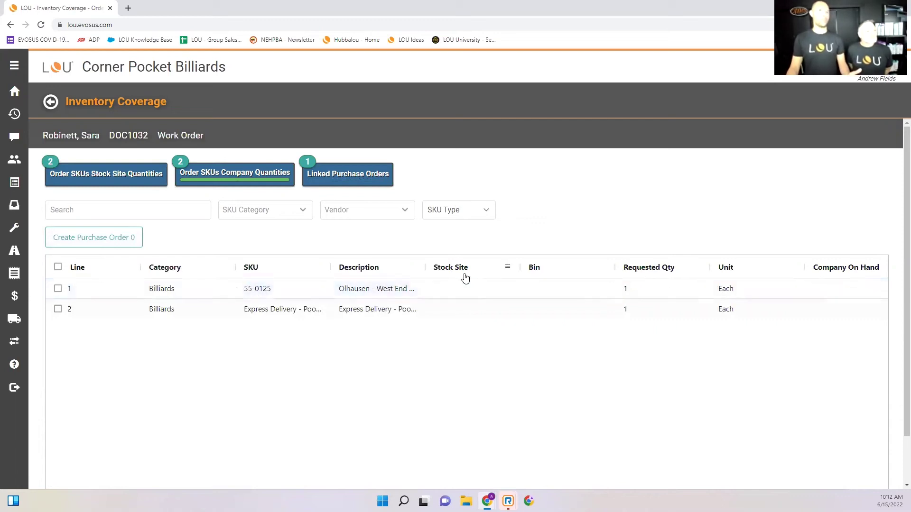
click(57, 289)
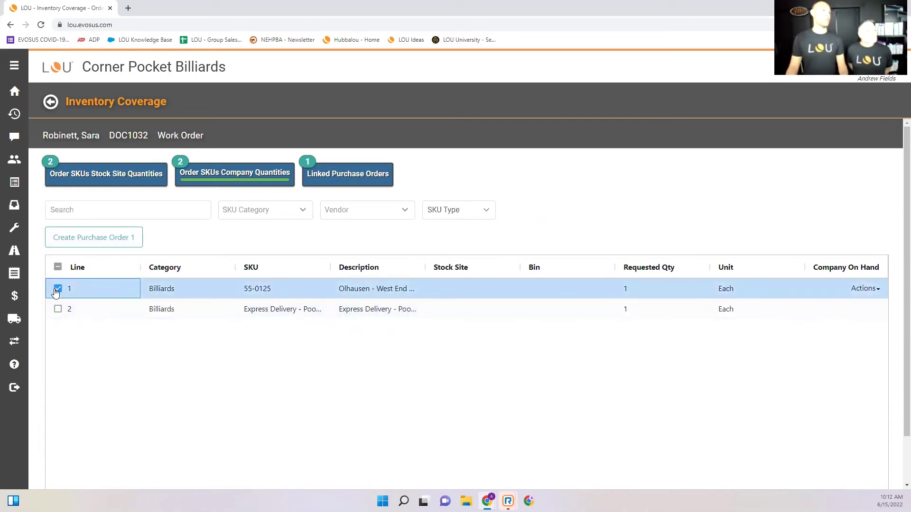
click(91, 237)
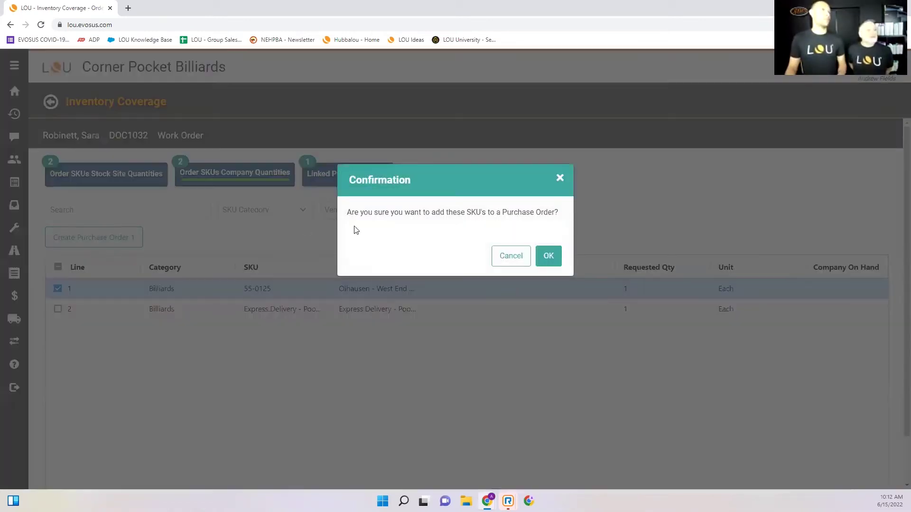
click(553, 256)
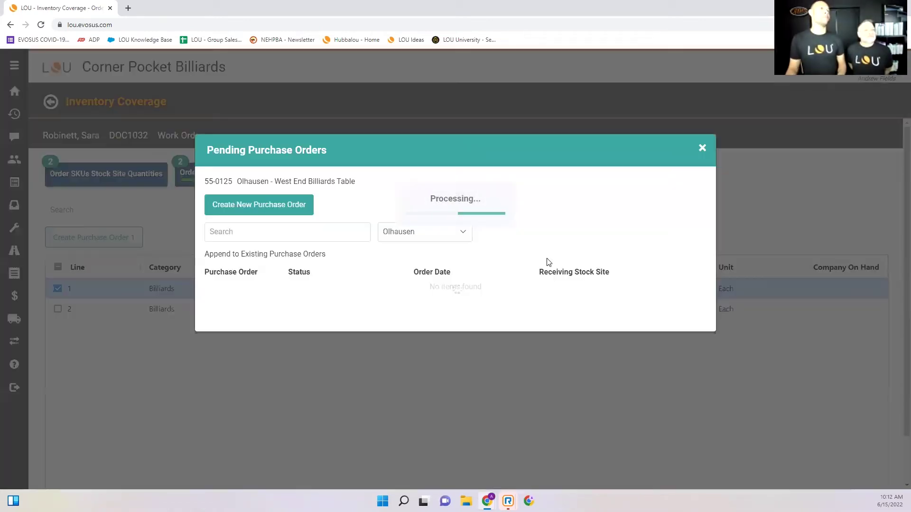
click(287, 203)
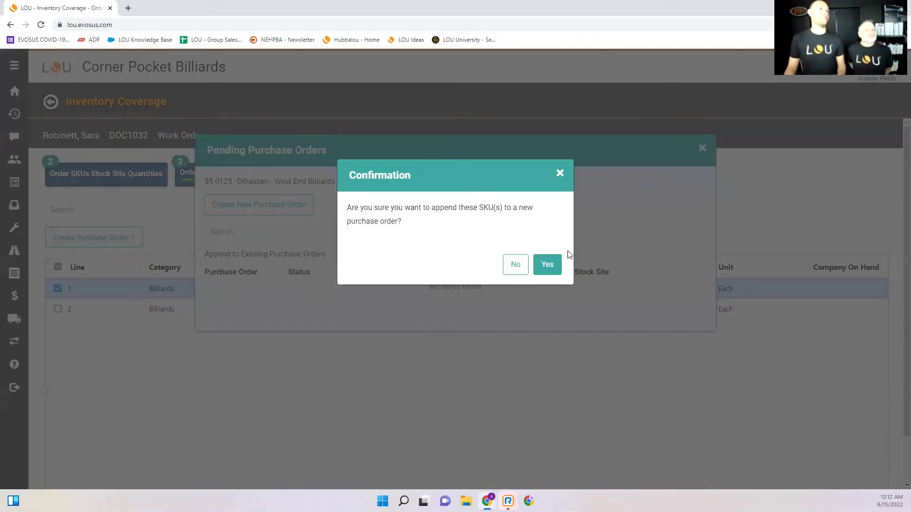
click(554, 265)
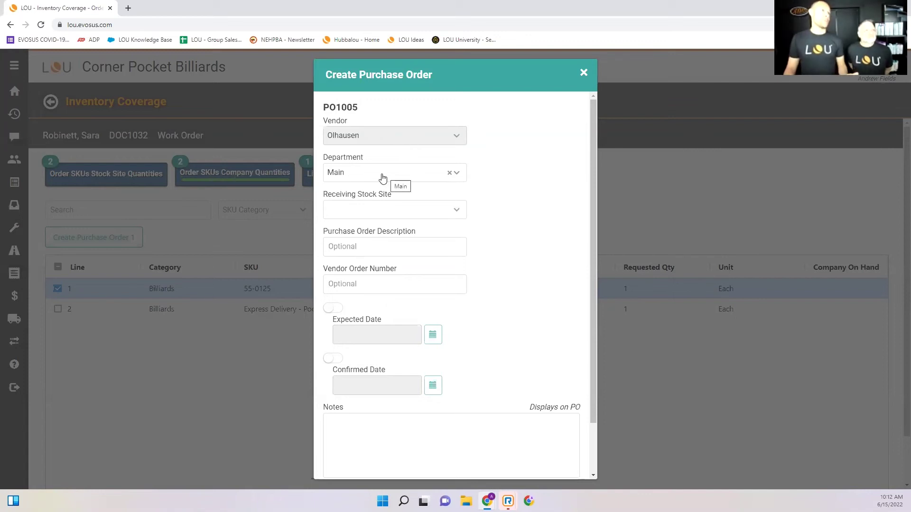
Create the purchase order with receiving stock site Main Store and the customer's abbreviated name as its description.
click(403, 217)
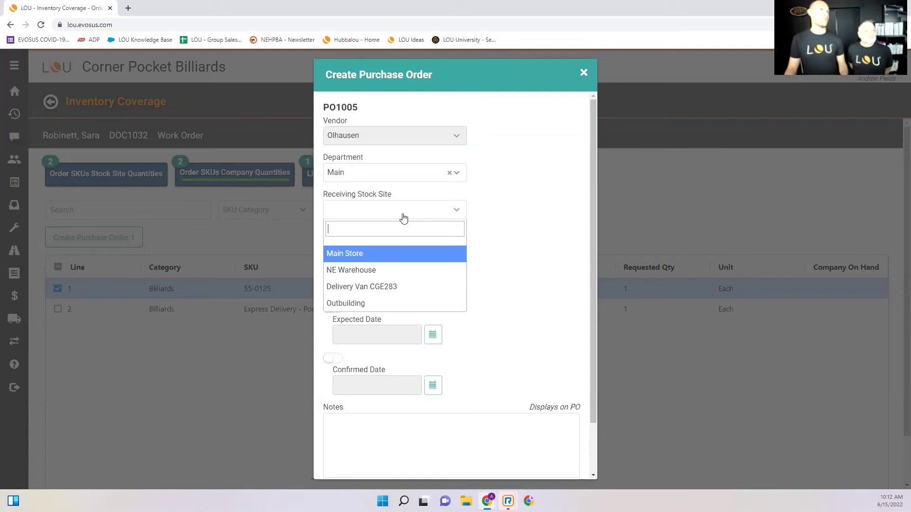
click(405, 260)
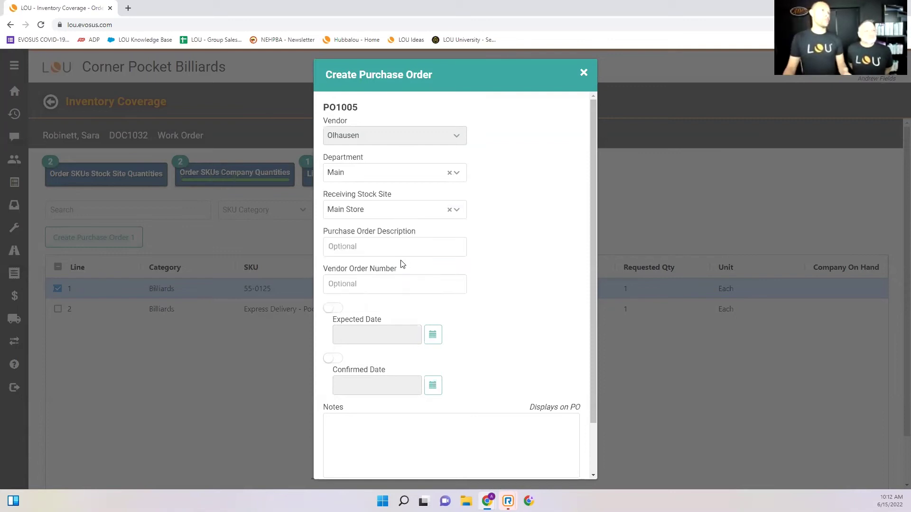
click(412, 252)
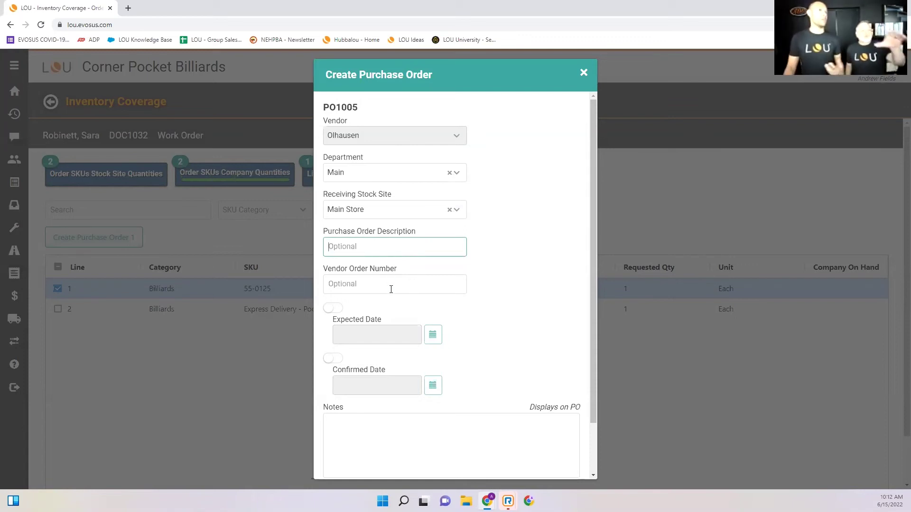
click(489, 284)
click(436, 255)
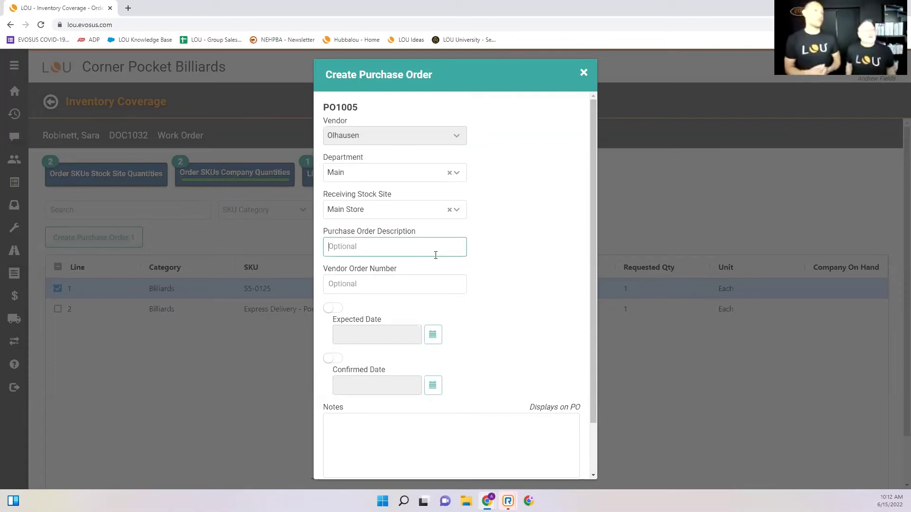
text(Sara R.)
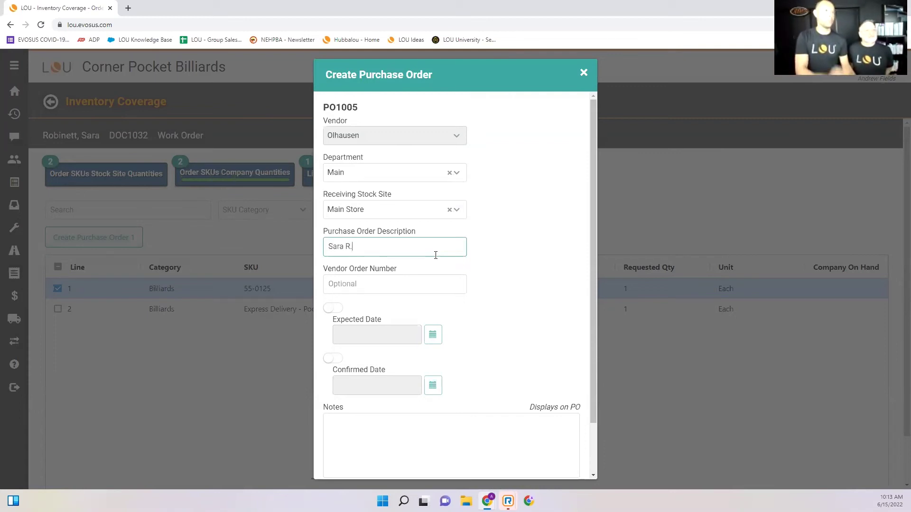
scroll(431, 251, down, 1)
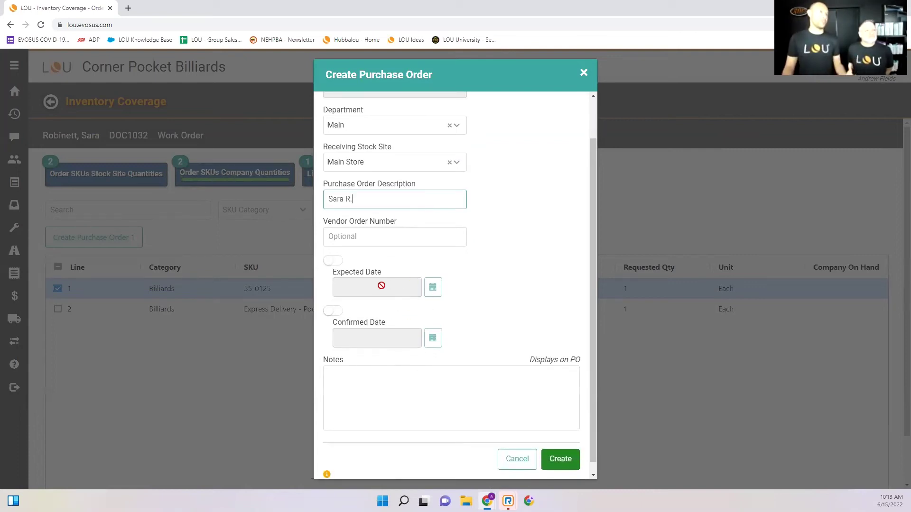
click(440, 396)
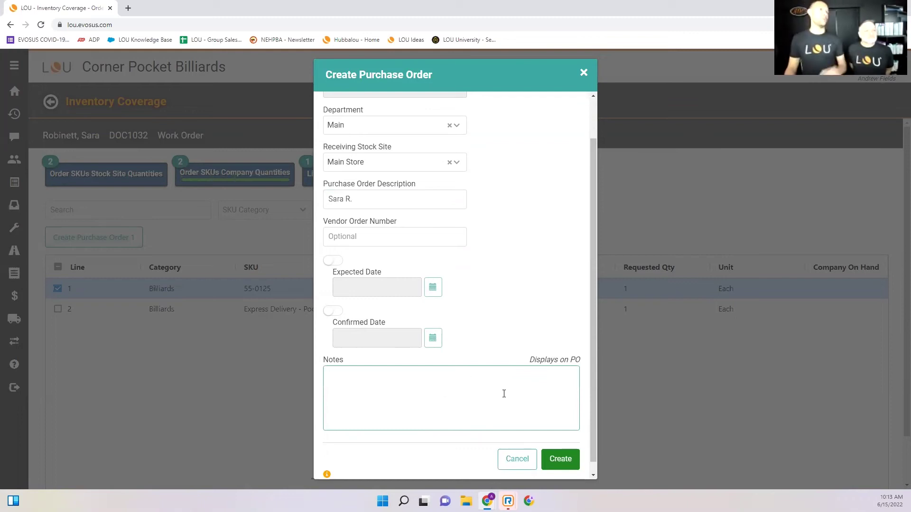
click(562, 459)
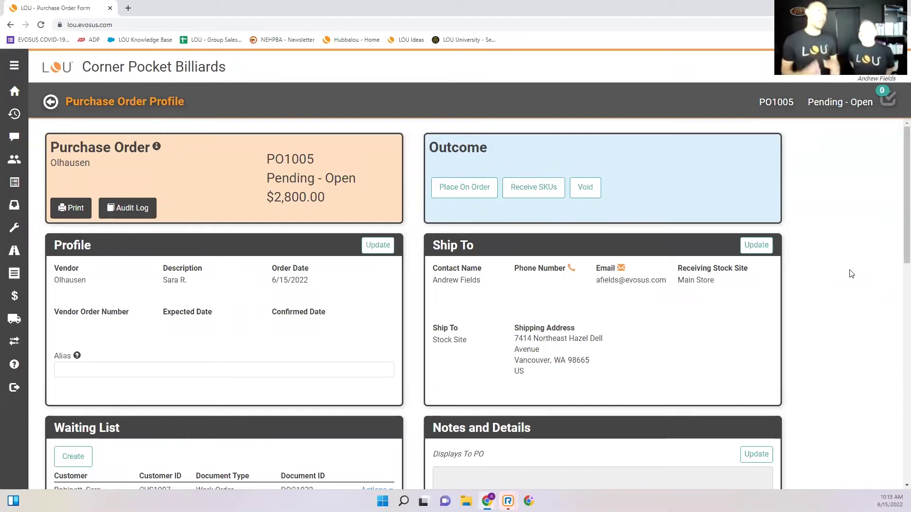
Check the purchase order's SKU line and special-order attributes, and place the purchase order on order.
scroll(826, 261, down, 5)
scroll(823, 247, down, 4)
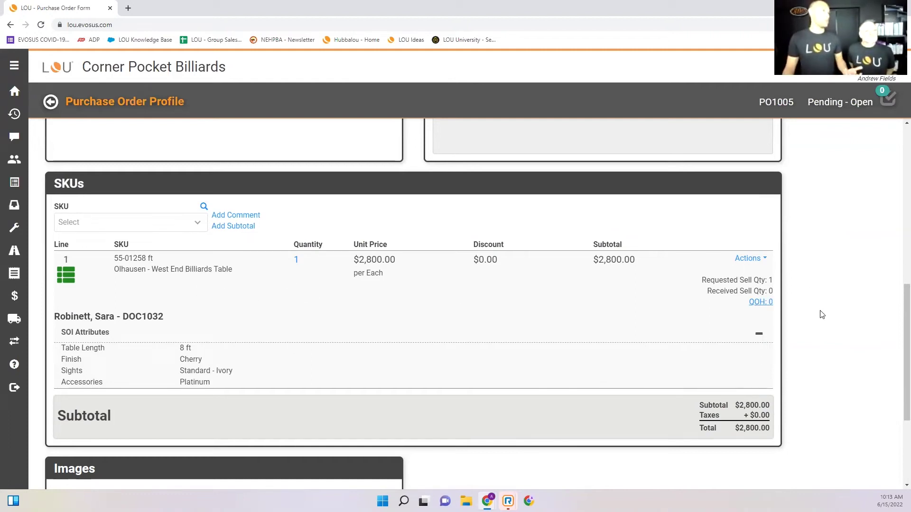
scroll(824, 312, up, 7)
scroll(823, 302, up, 2)
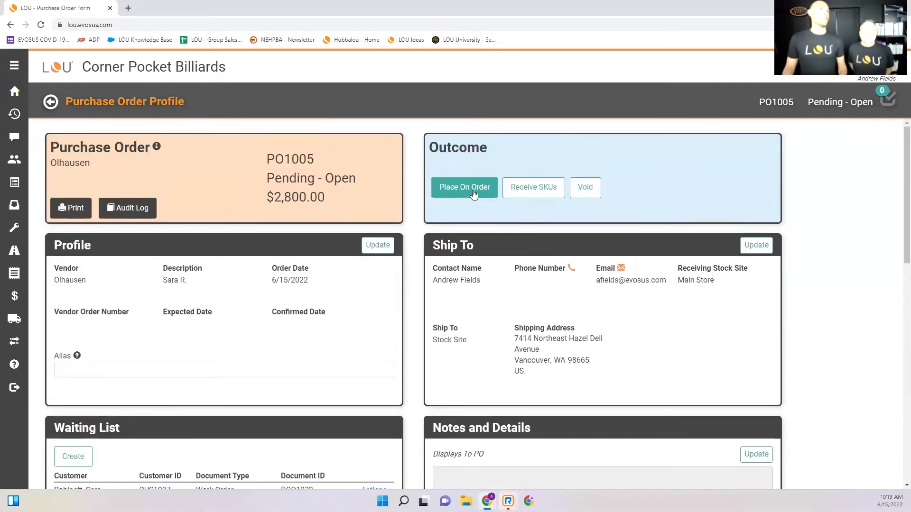
click(474, 190)
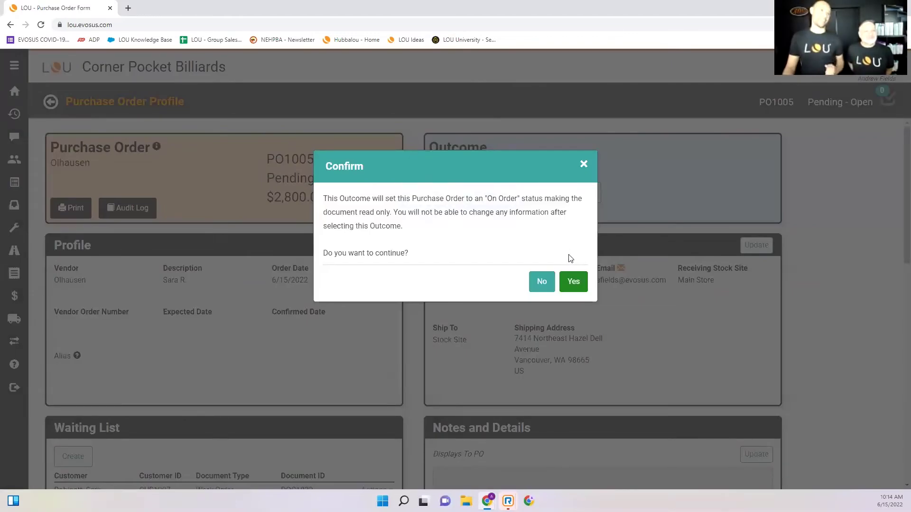
click(573, 283)
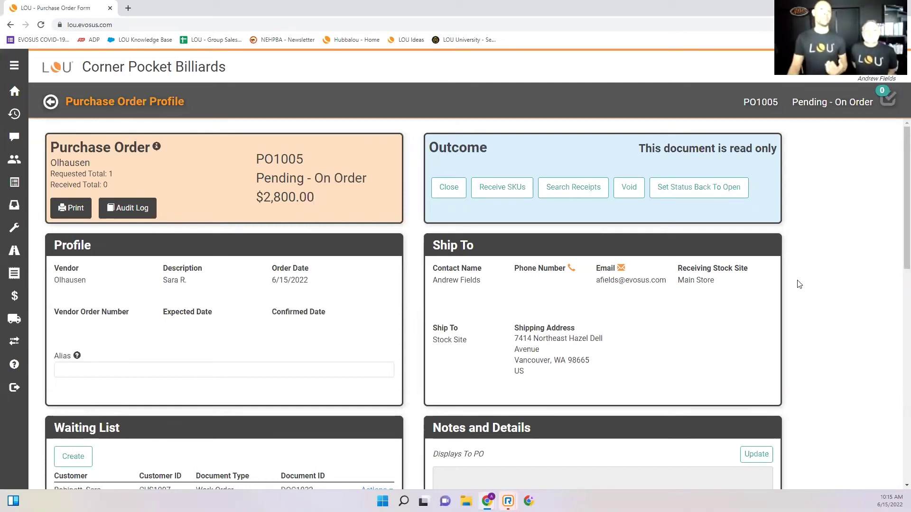
Look through the placed purchase order's sections and return to the dashboard.
scroll(797, 280, down, 8)
scroll(804, 269, down, 4)
scroll(533, 261, up, 12)
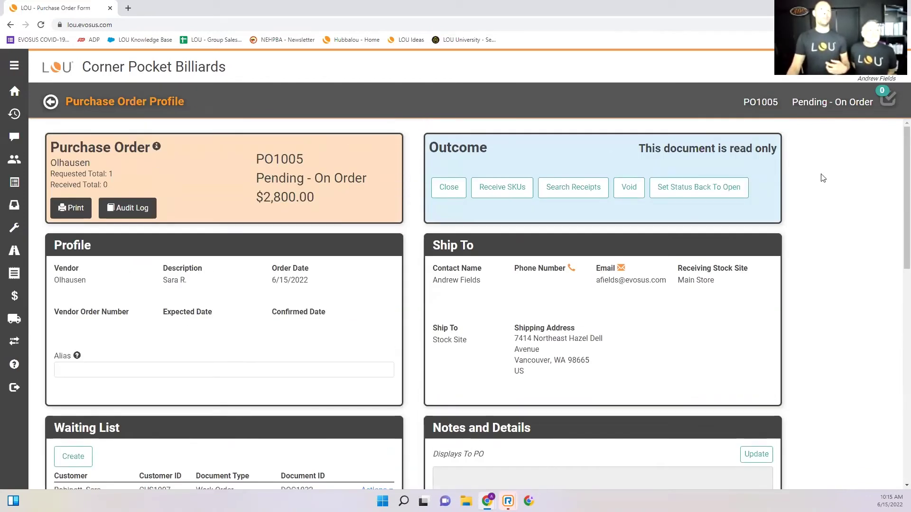
click(51, 101)
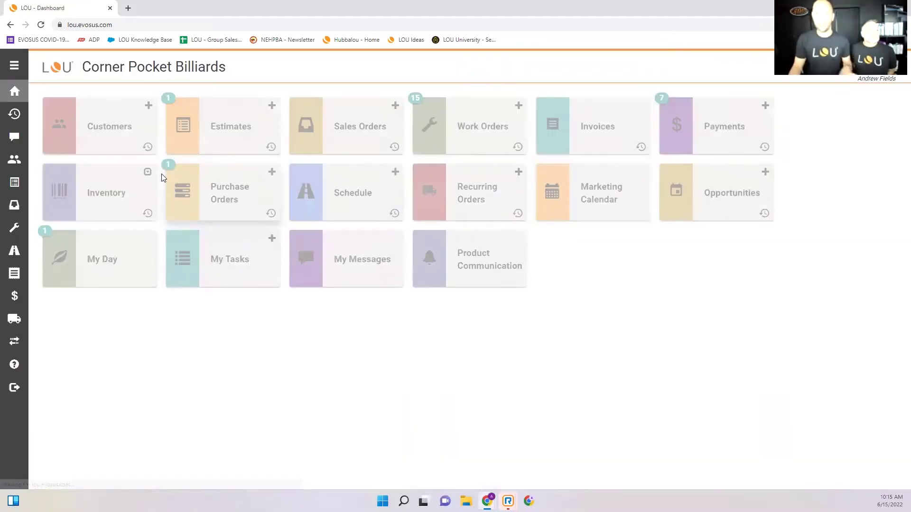
Open the pending billiard estimate for the Americana table and start a deposit from its Deposits section.
click(244, 126)
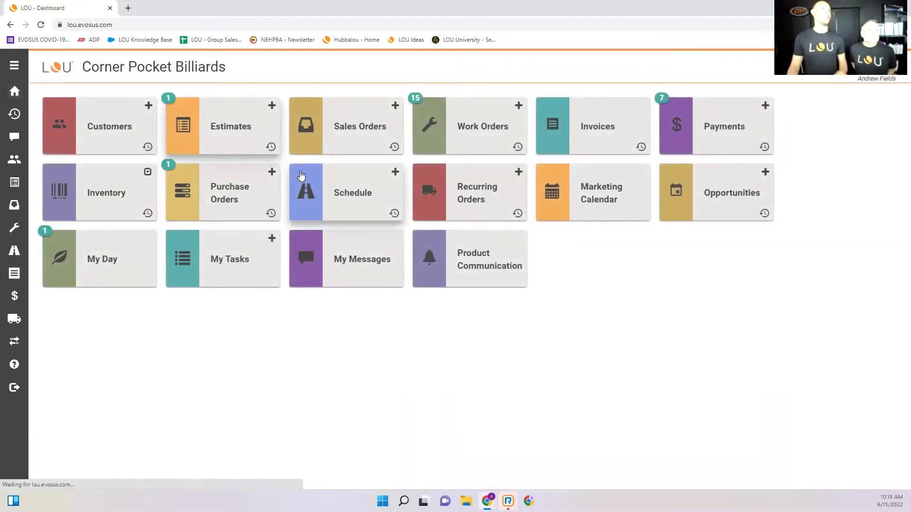
click(347, 261)
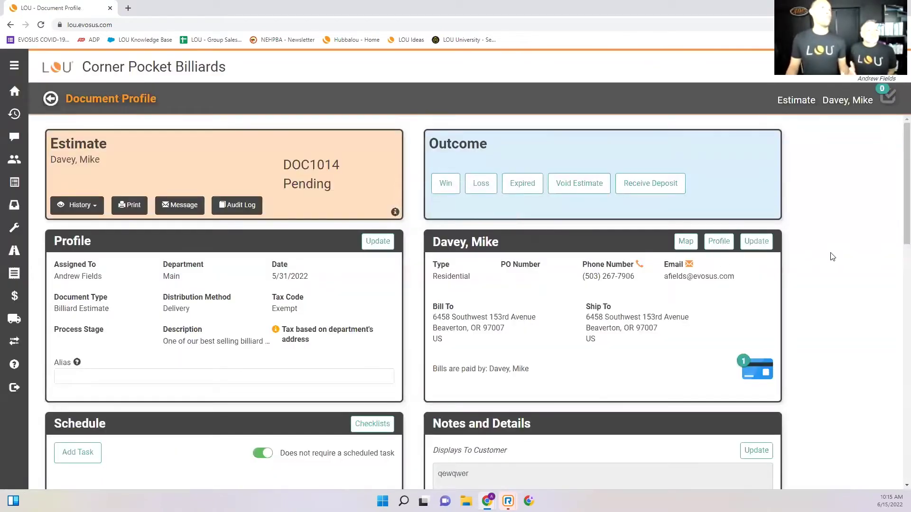
scroll(818, 192, down, 12)
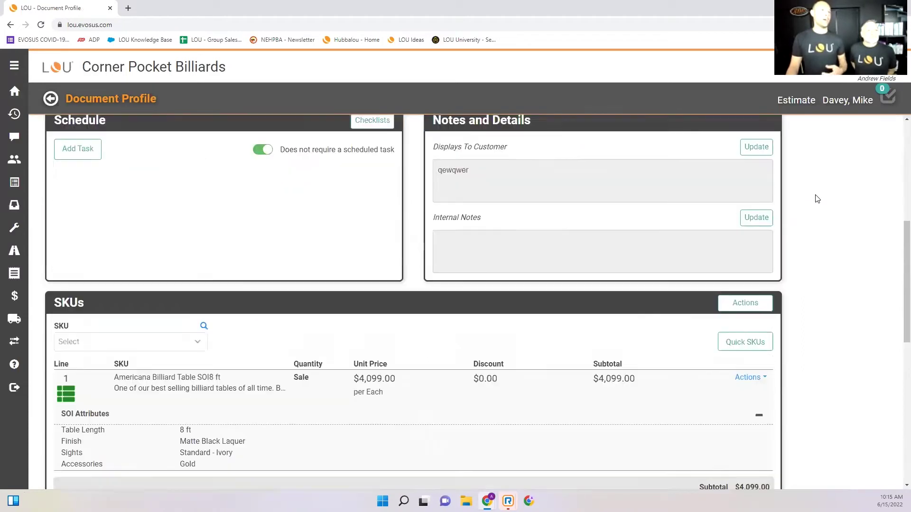
scroll(818, 192, down, 2)
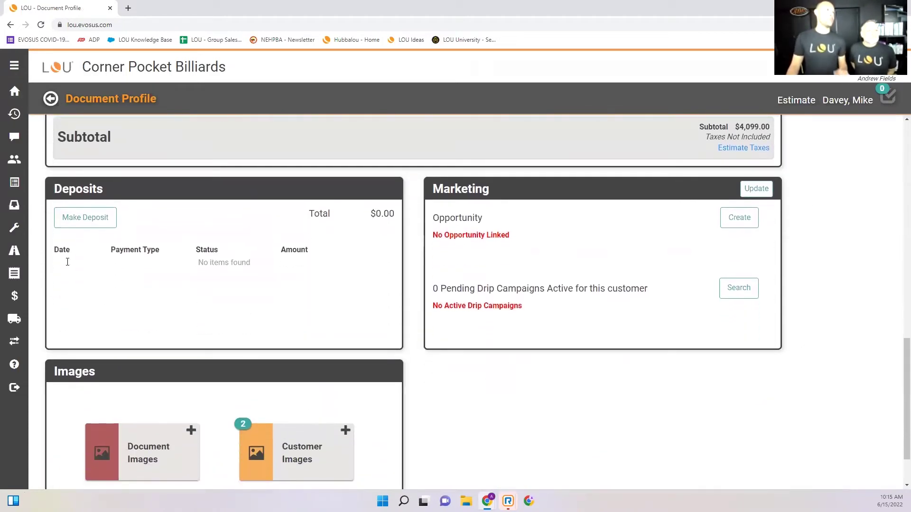
click(97, 225)
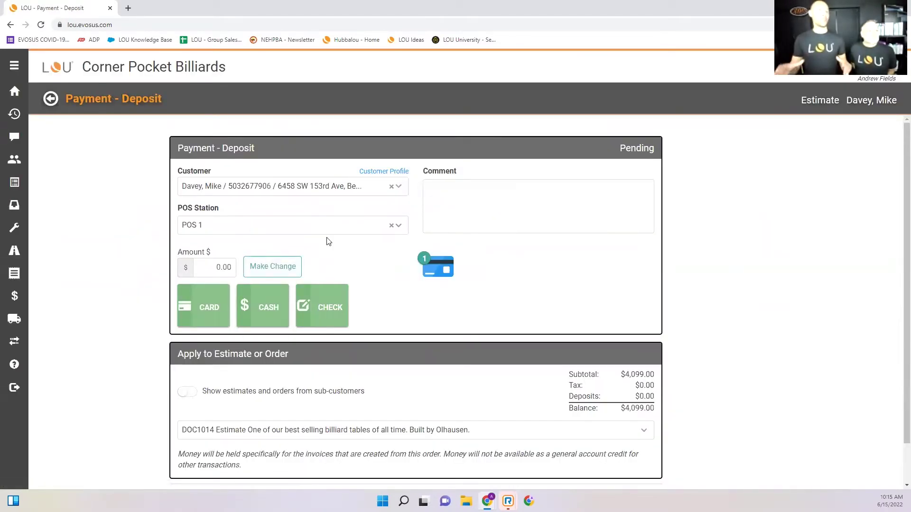
Record and save a $500.00 check deposit on the billiard estimate with reference ID 123456.
click(234, 275)
text(500.00)
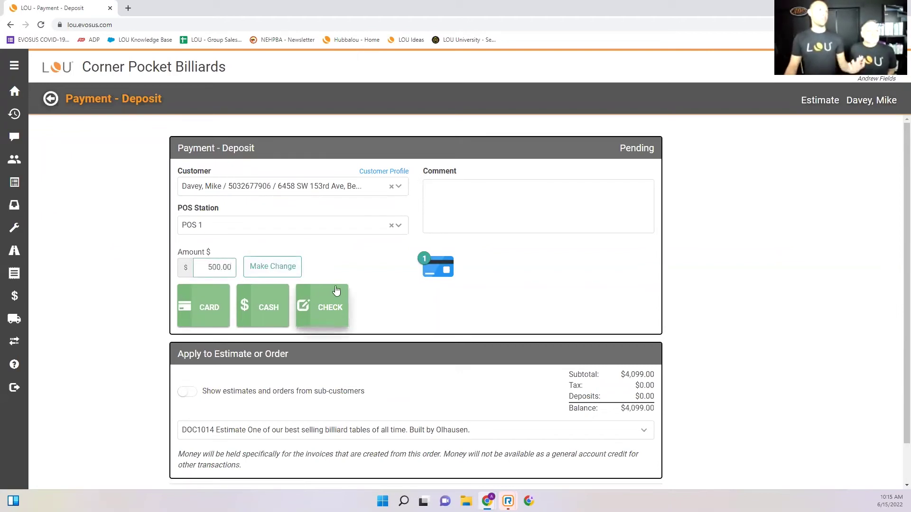
click(387, 272)
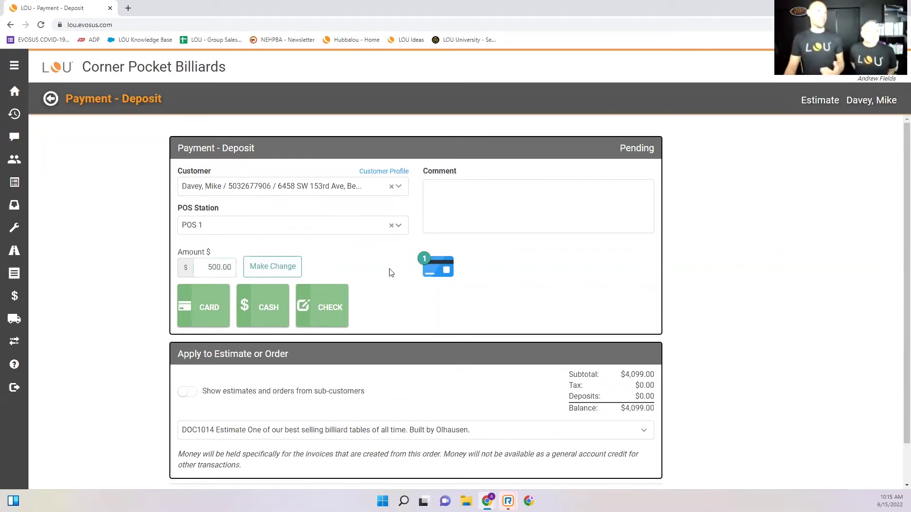
click(221, 315)
click(322, 309)
click(553, 304)
text(123456)
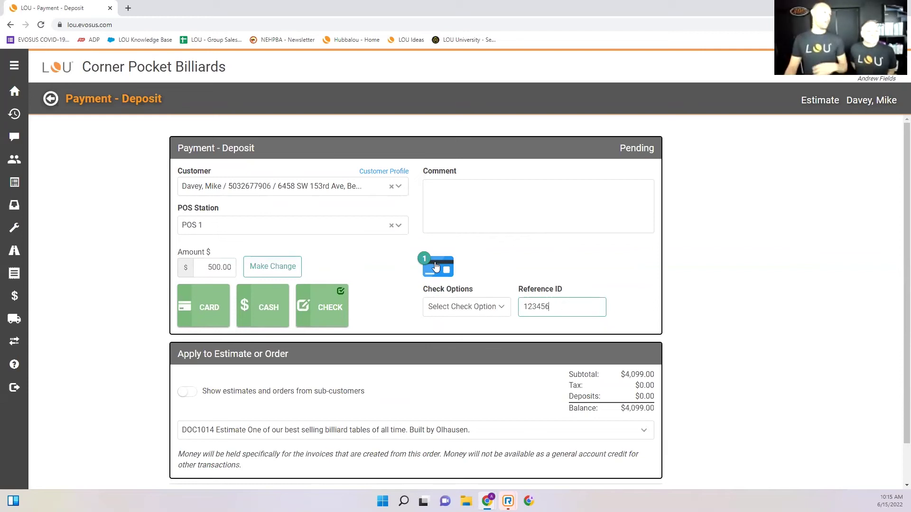
scroll(564, 272, down, 1)
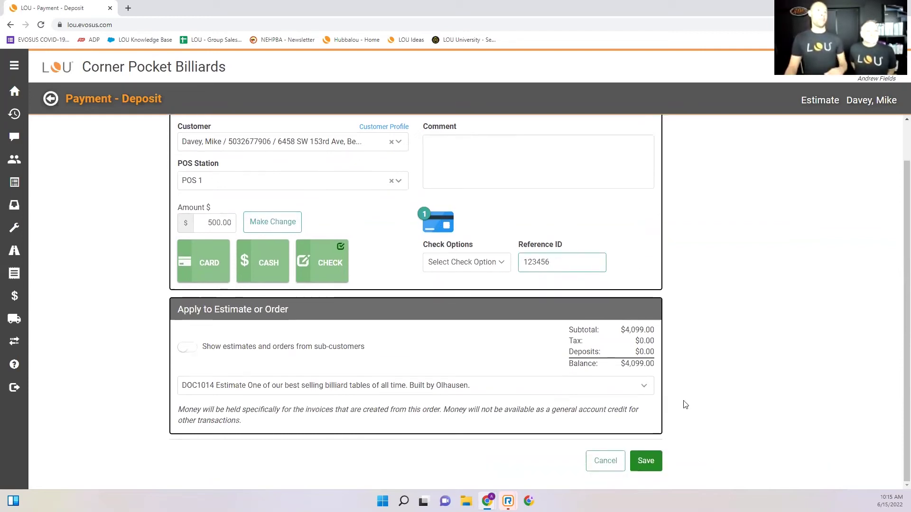
click(646, 462)
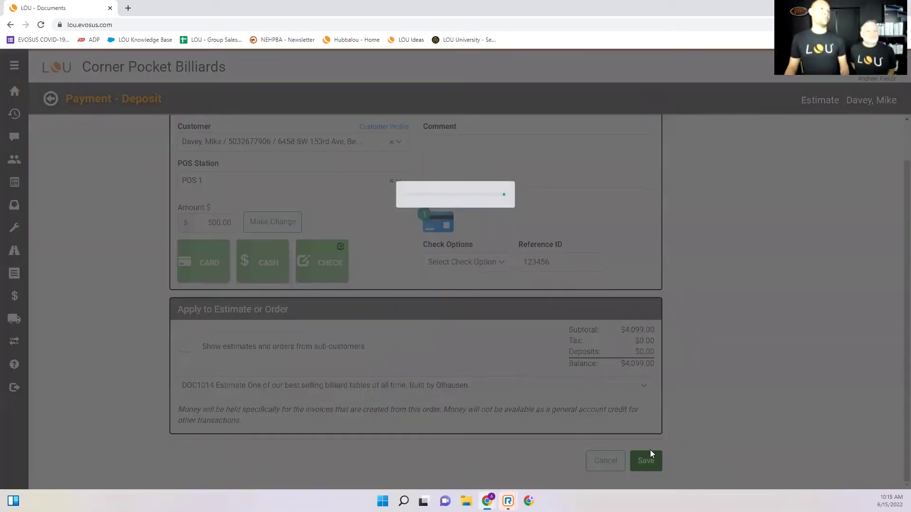
Try to send the customer a message about the saved deposit payment, and close the payment.
scroll(806, 366, down, 3)
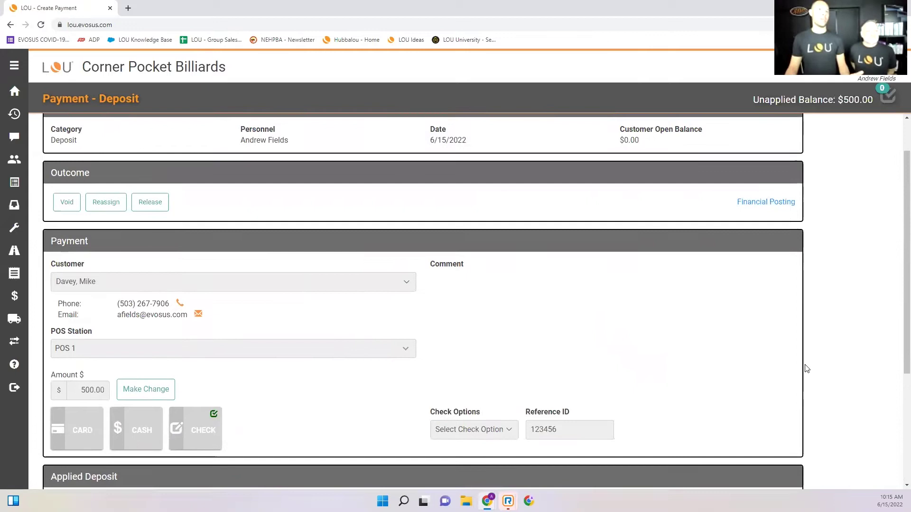
scroll(789, 381, up, 2)
scroll(759, 386, up, 1)
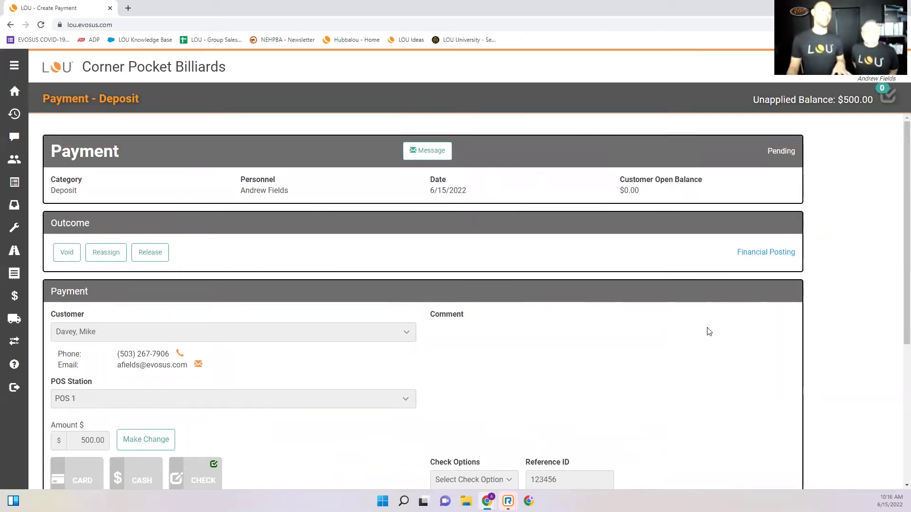
click(427, 147)
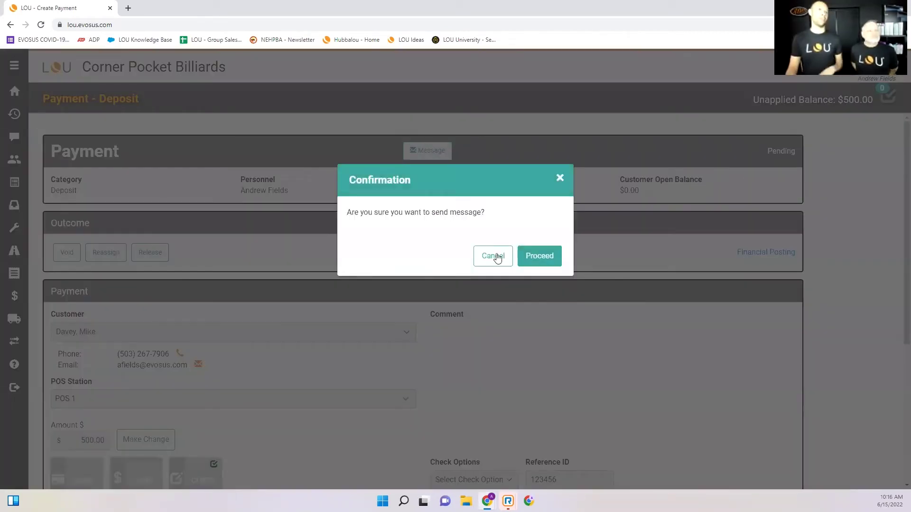
click(527, 252)
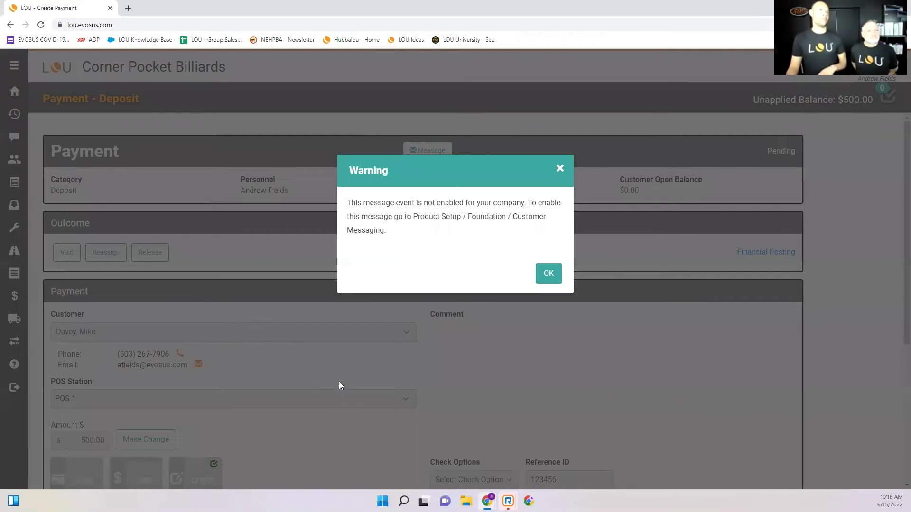
click(546, 273)
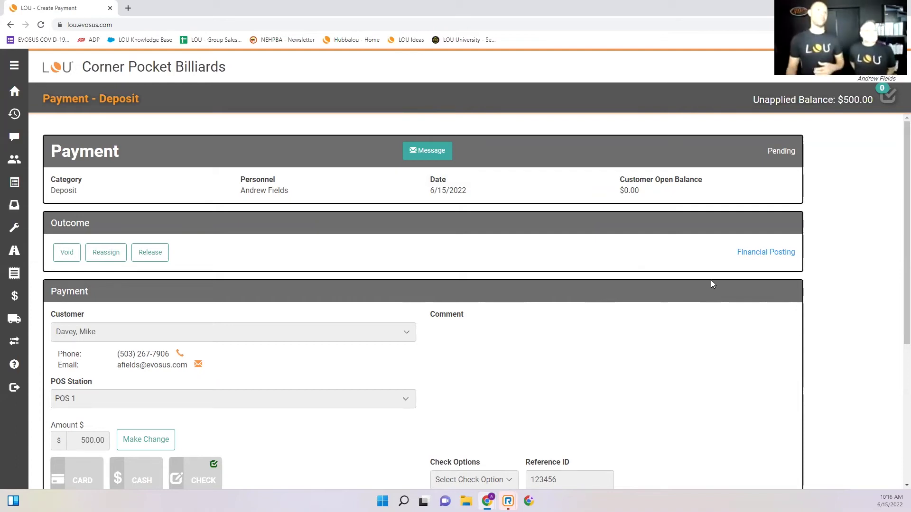
scroll(823, 291, down, 5)
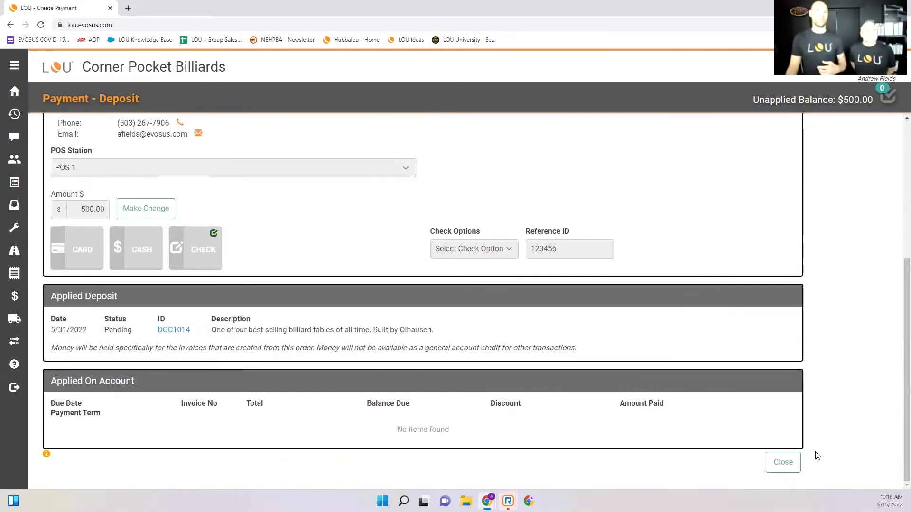
click(788, 466)
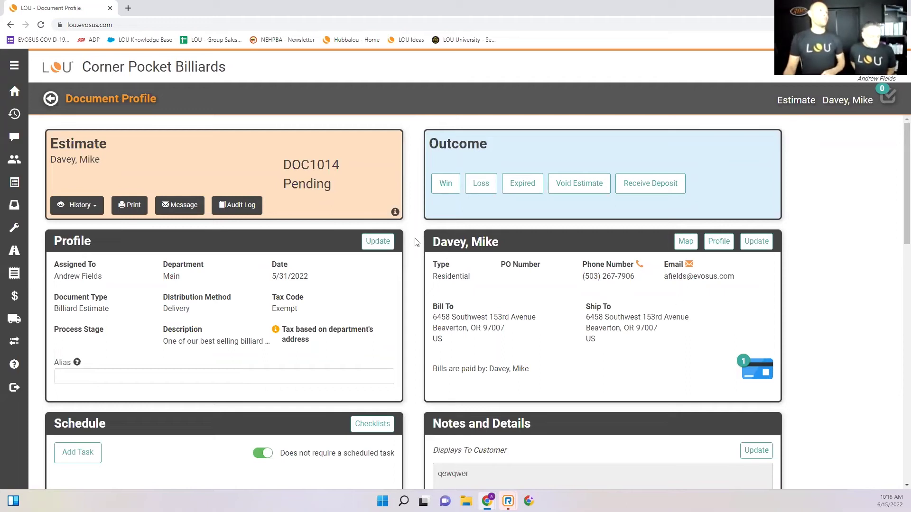
View the pending work orders list from the dashboard and return to the dashboard.
click(14, 93)
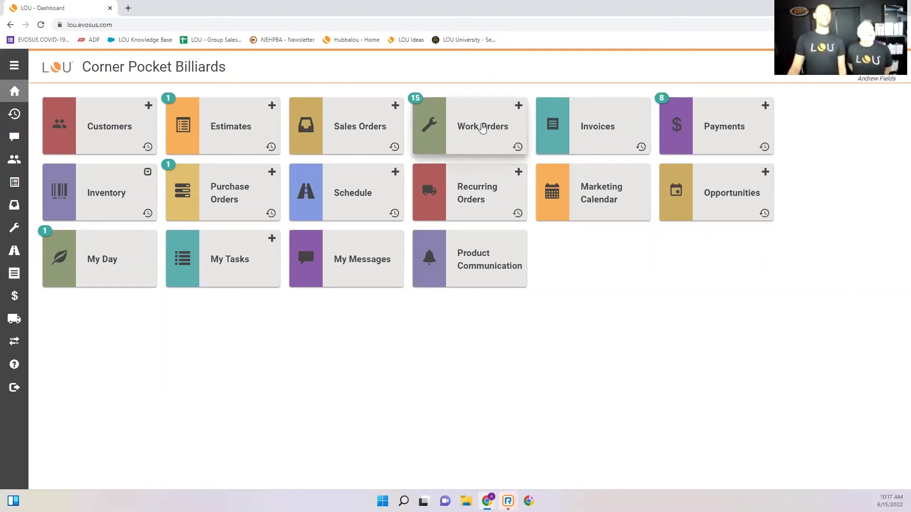
click(484, 128)
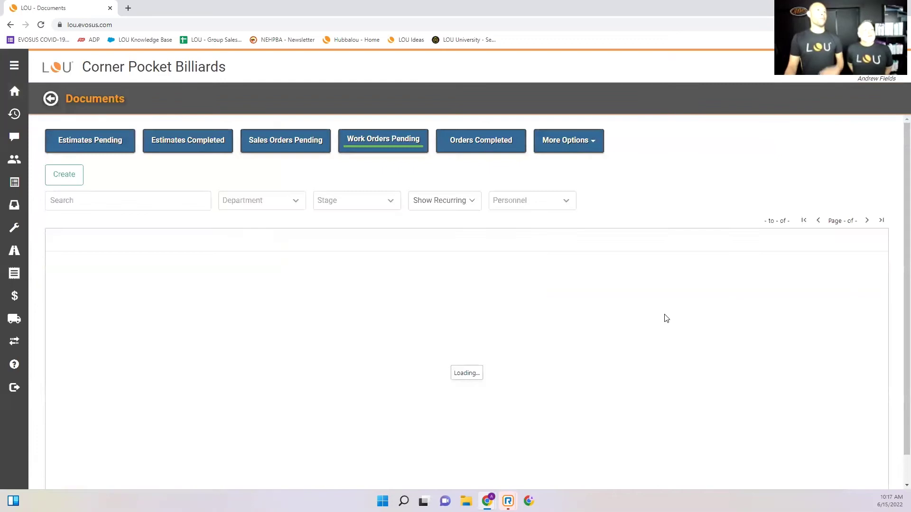
click(45, 100)
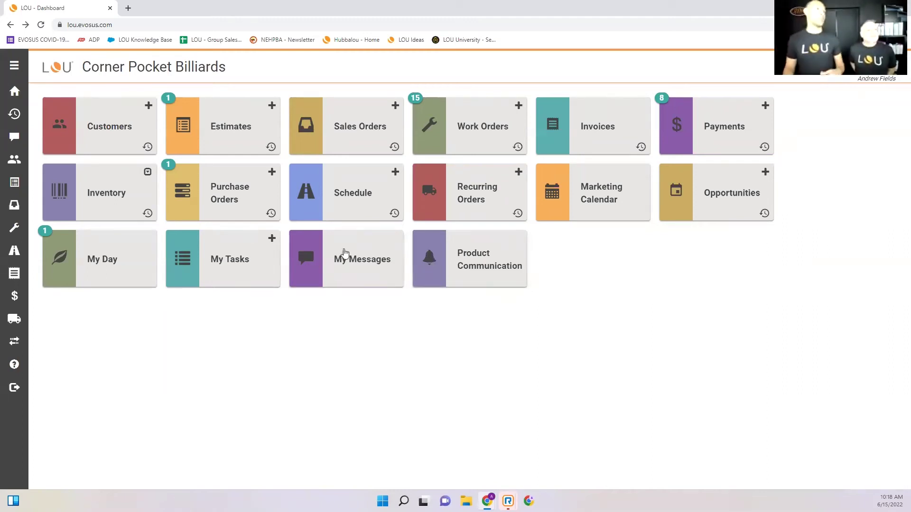
Open the inventory search, check the Category 1 filter, and view the details of SKU 55-0125.
click(83, 195)
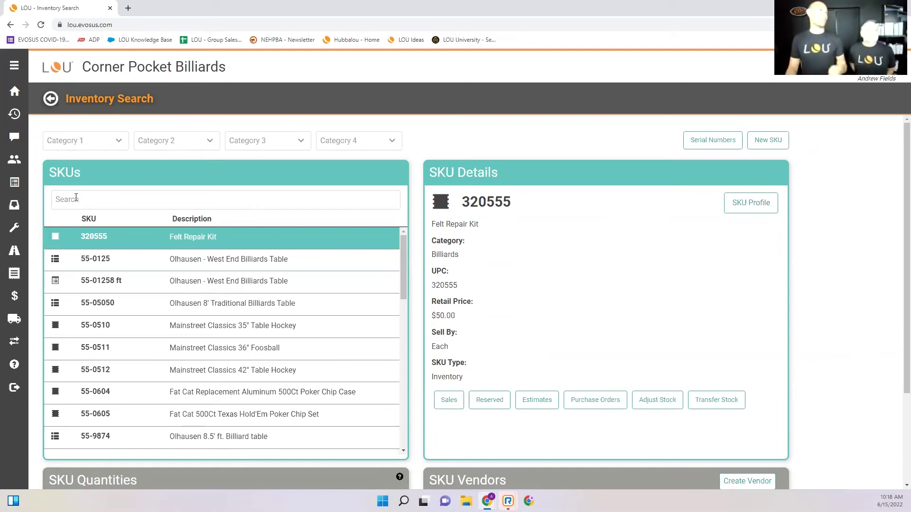
click(119, 141)
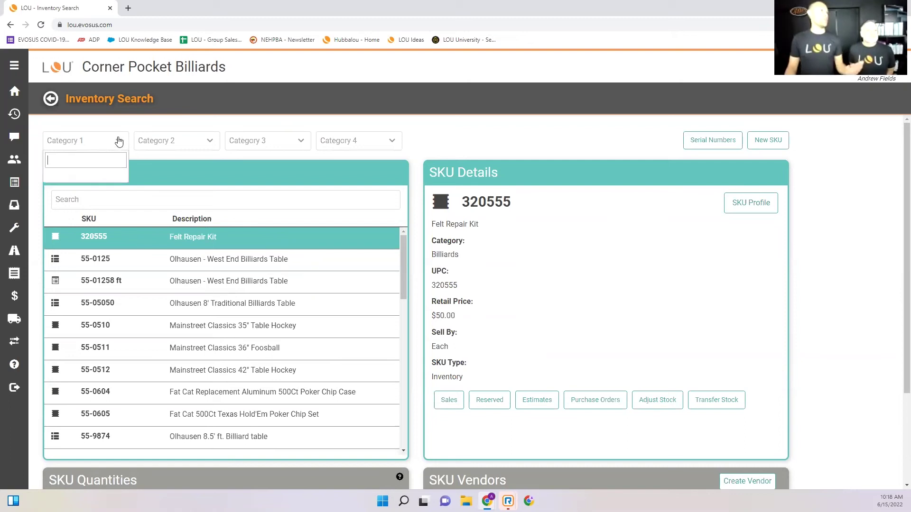
click(119, 142)
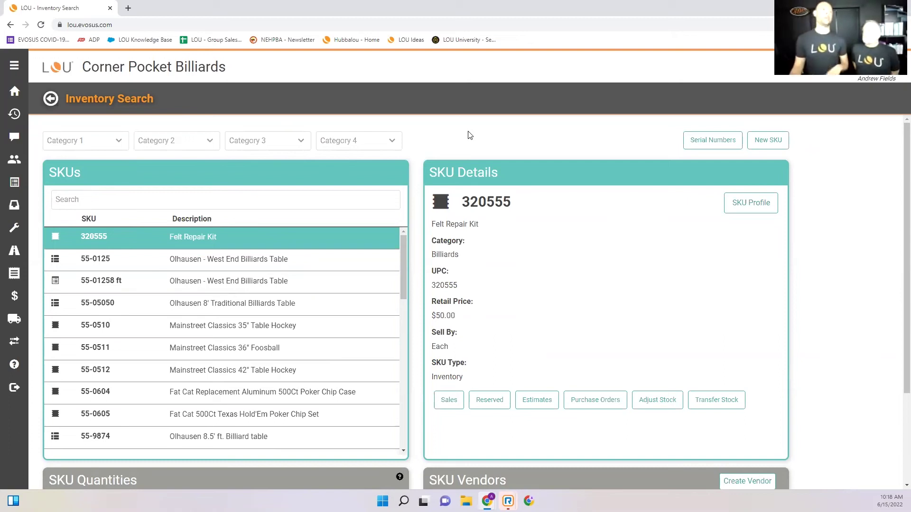
click(319, 264)
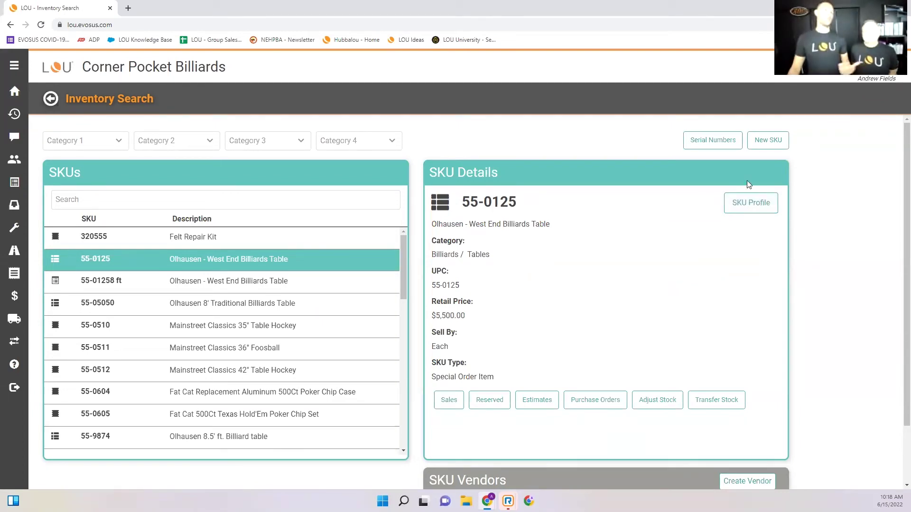
Start a new SKU of type Special Order Item with the SKU number 55-8974.
click(788, 143)
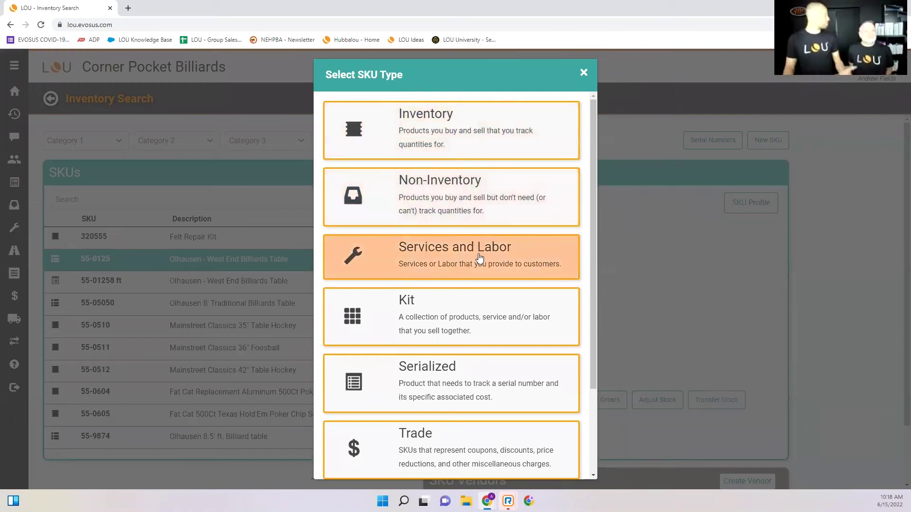
scroll(482, 261, down, 2)
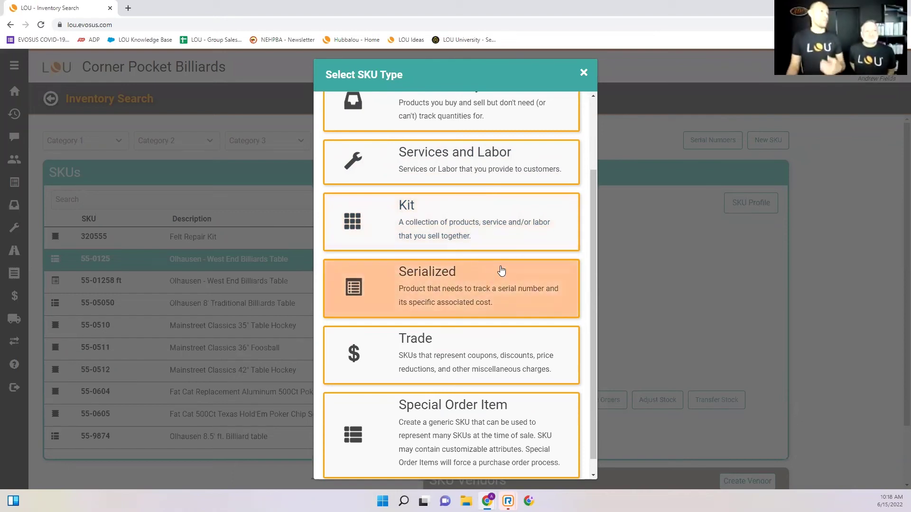
scroll(532, 308, down, 1)
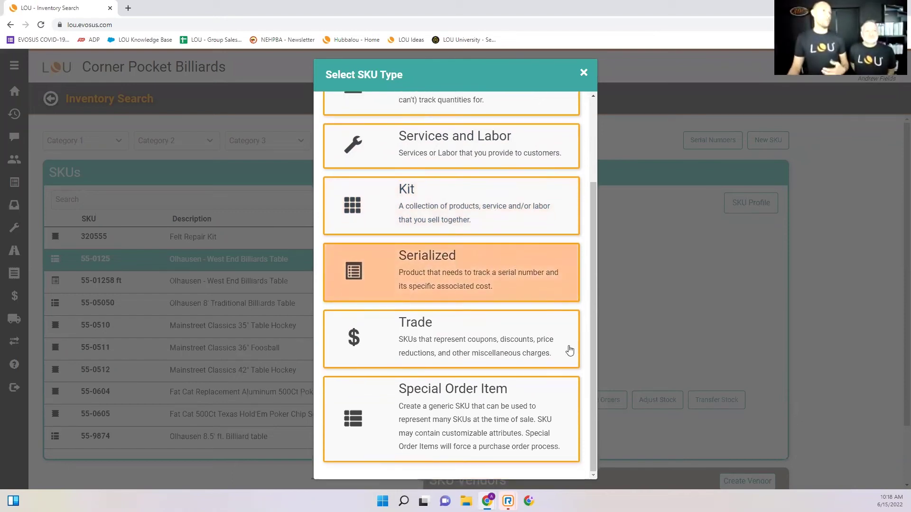
click(528, 397)
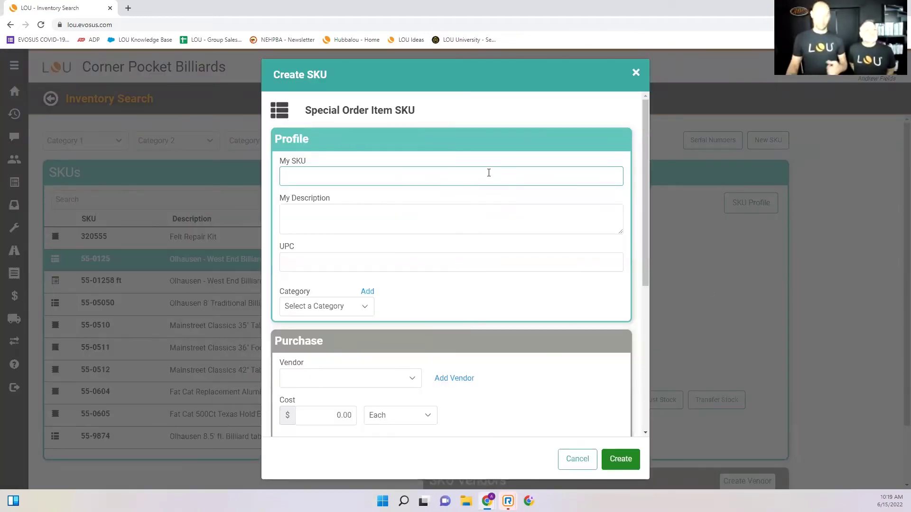
text(55-)
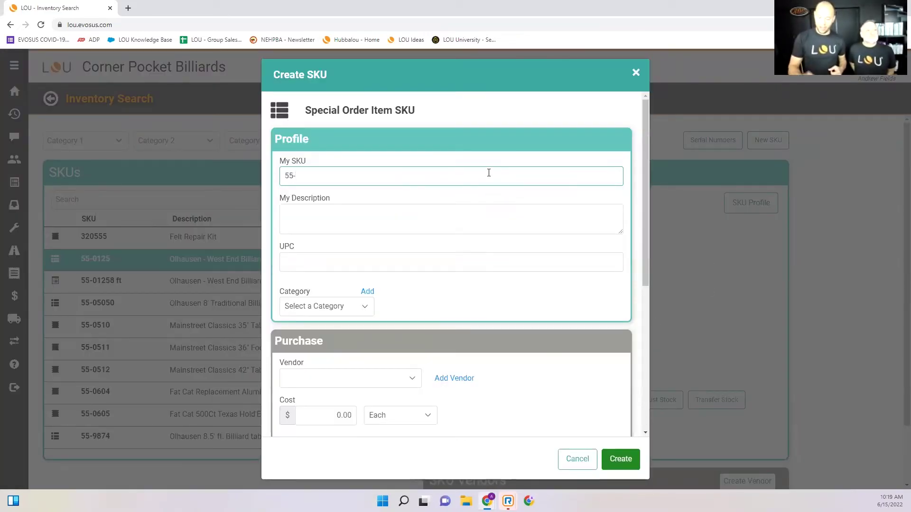
text(8974)
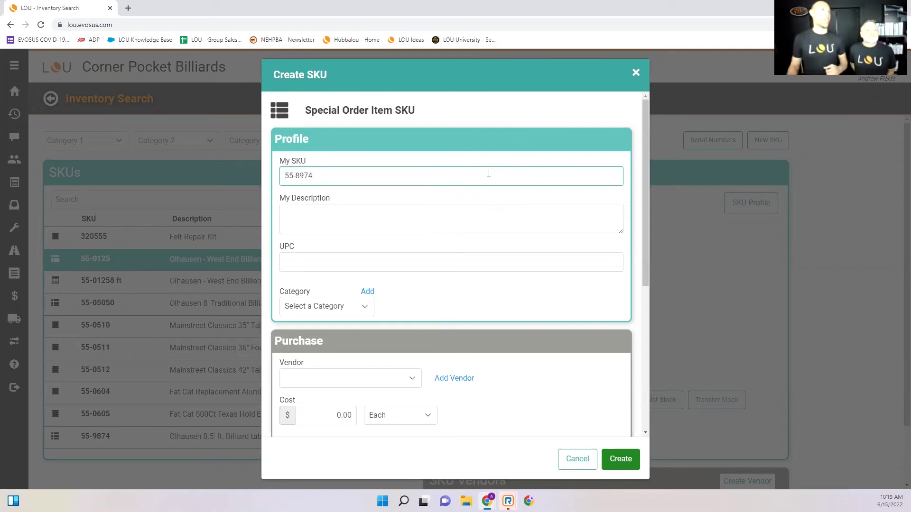
Enter the description "Olhausen West End Billiards Table" and the UPC 456287 for the new special-order SKU.
click(452, 207)
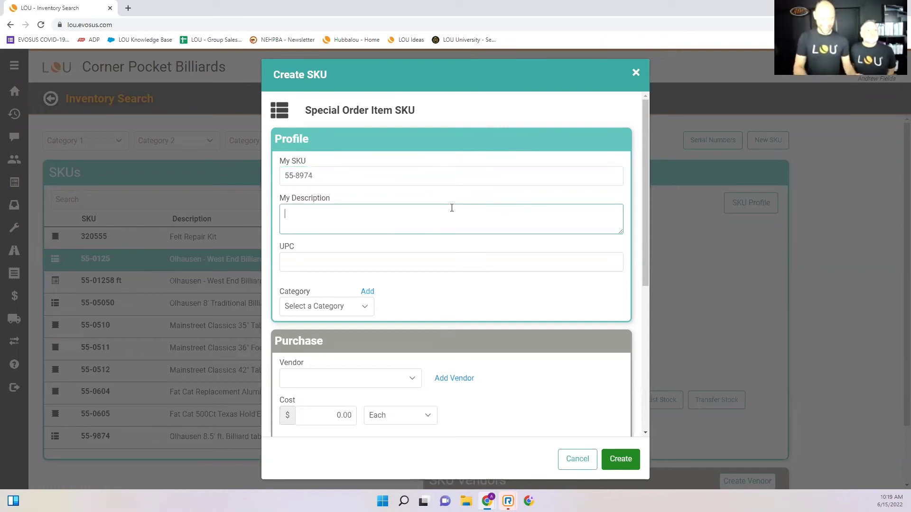
text(Olha)
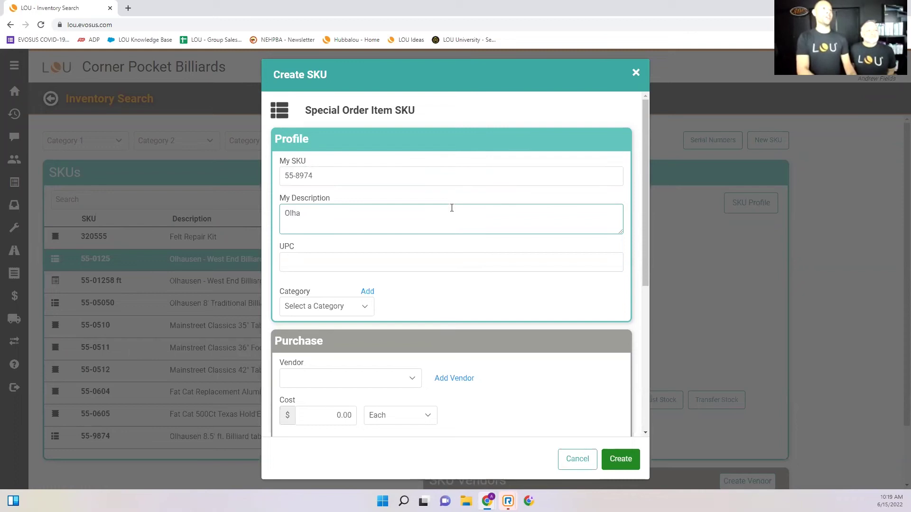
text(usen )
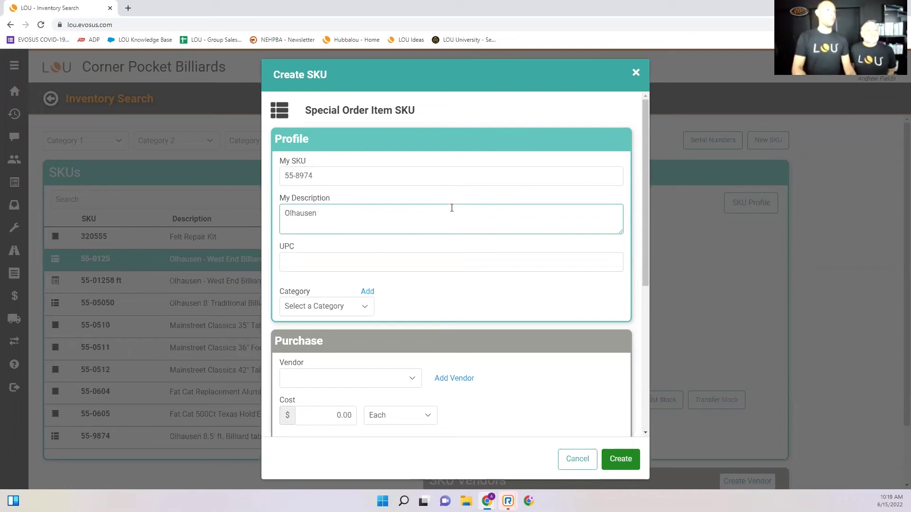
text(West)
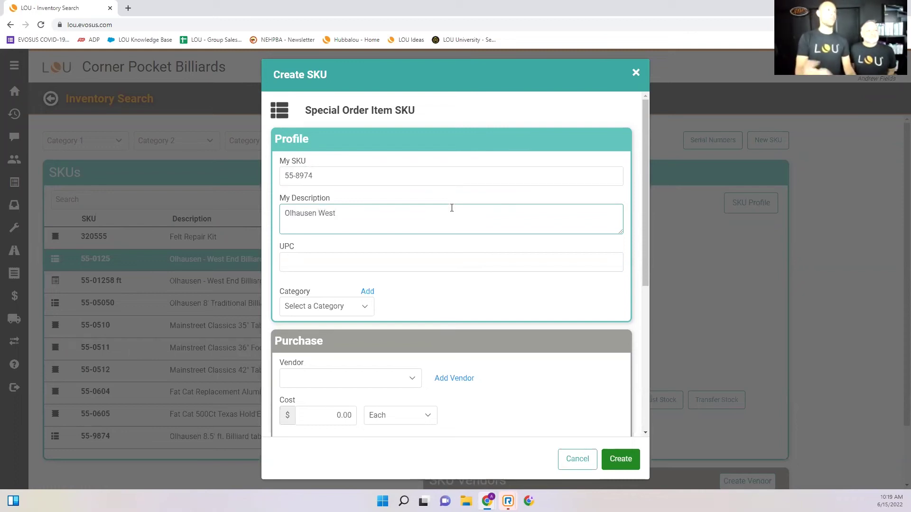
text( End B)
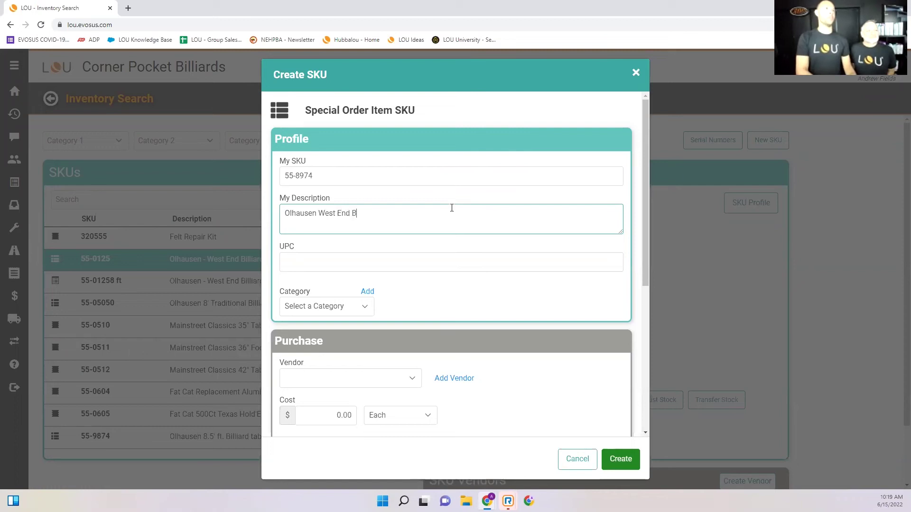
text(illiards )
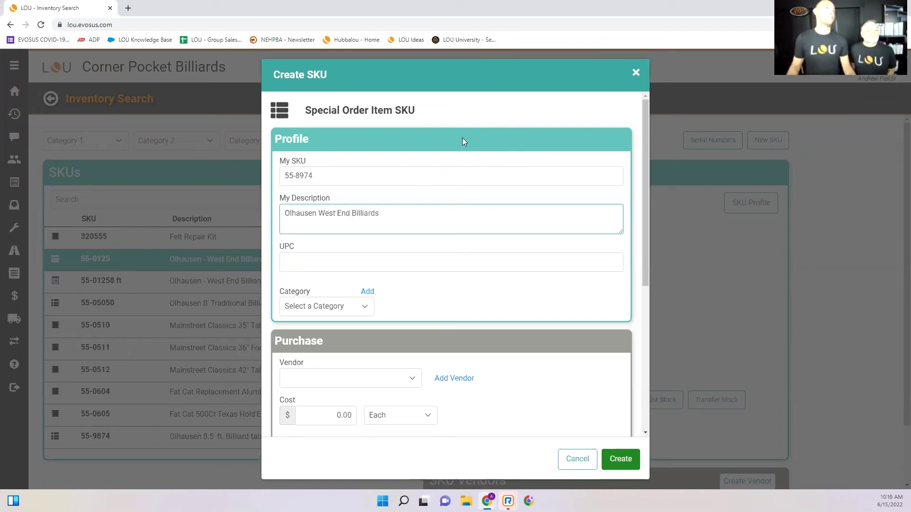
text(Table)
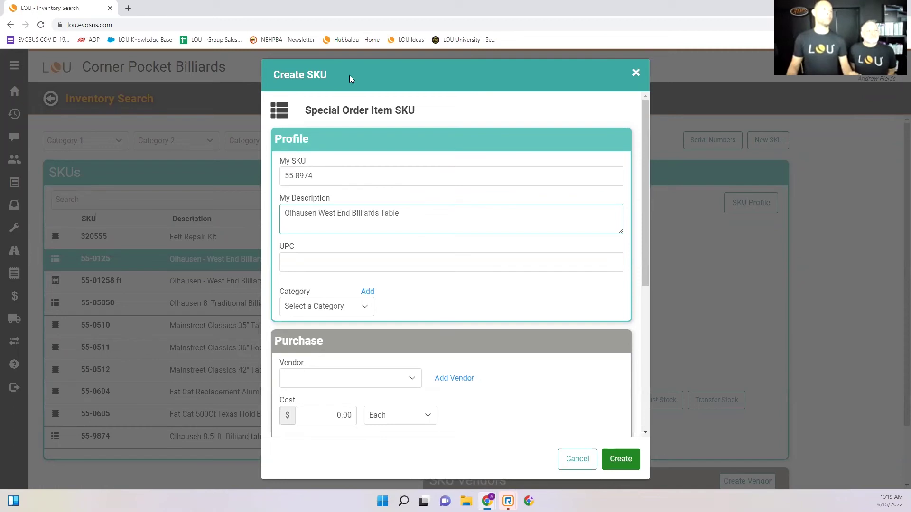
click(359, 267)
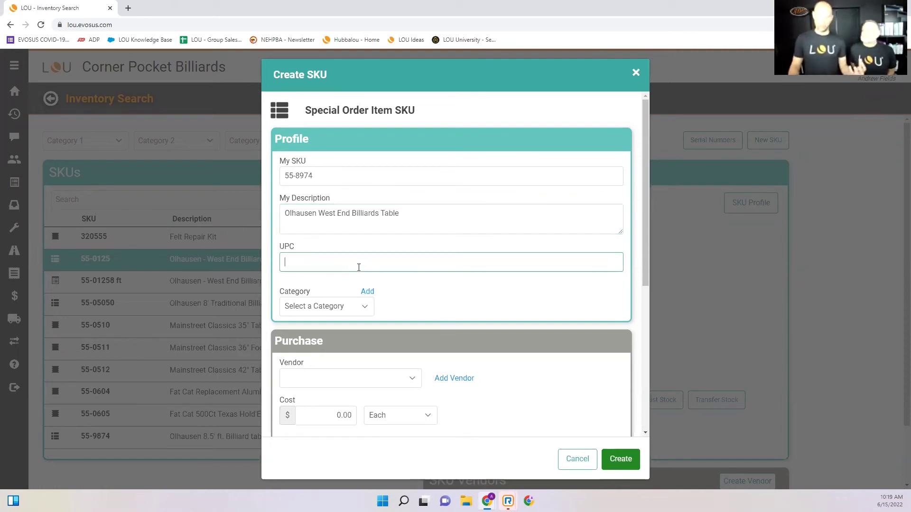
text(456287)
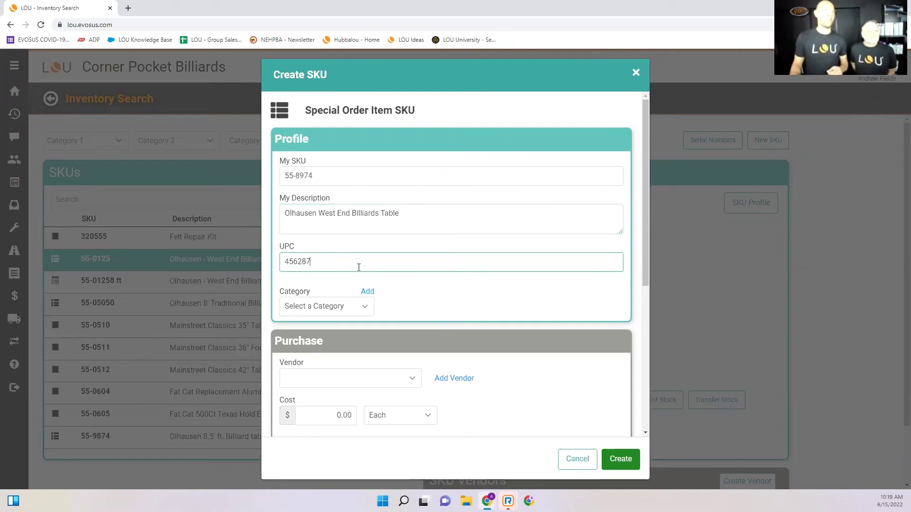
Categorize the new SKU under Billiards with Tables as Sub Category 1, and check the Sub Category 2 choices.
click(370, 307)
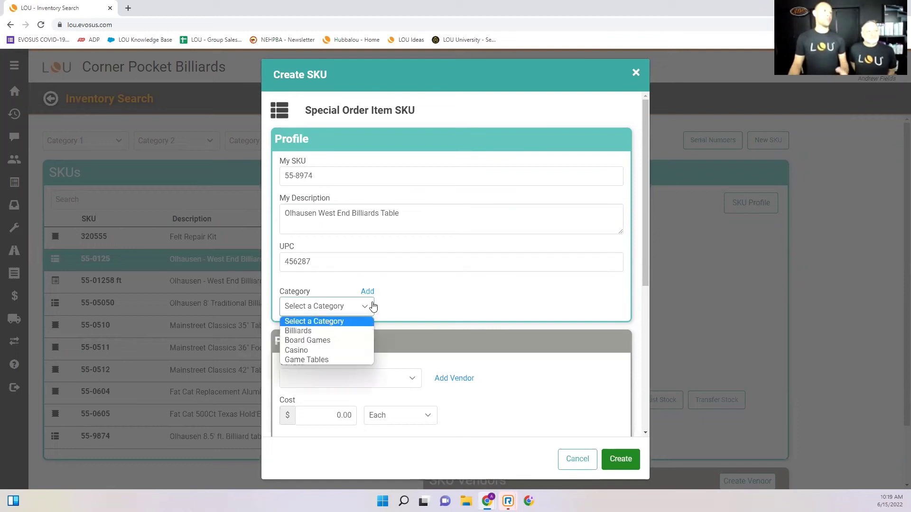
click(317, 331)
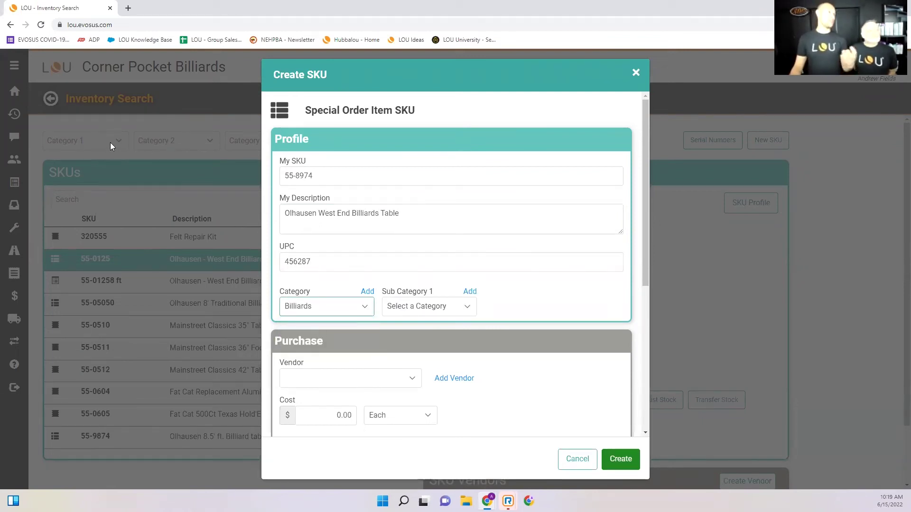
click(429, 311)
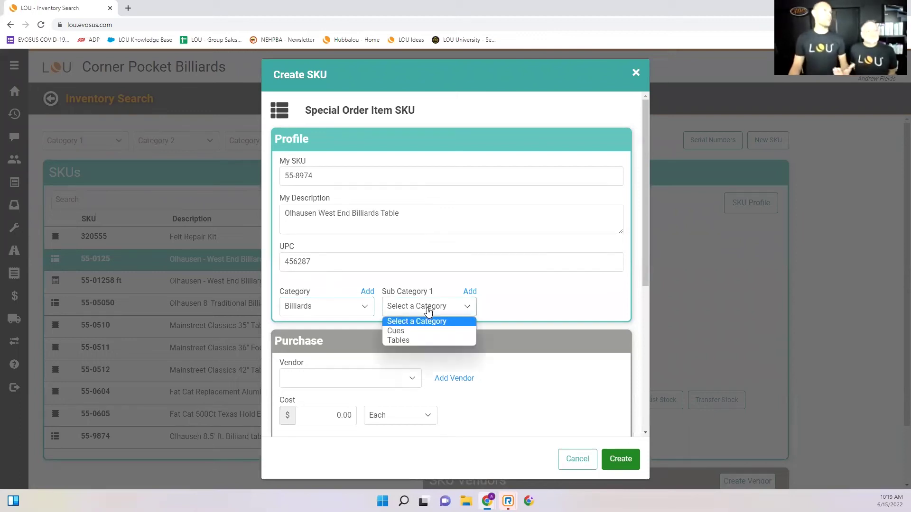
click(416, 340)
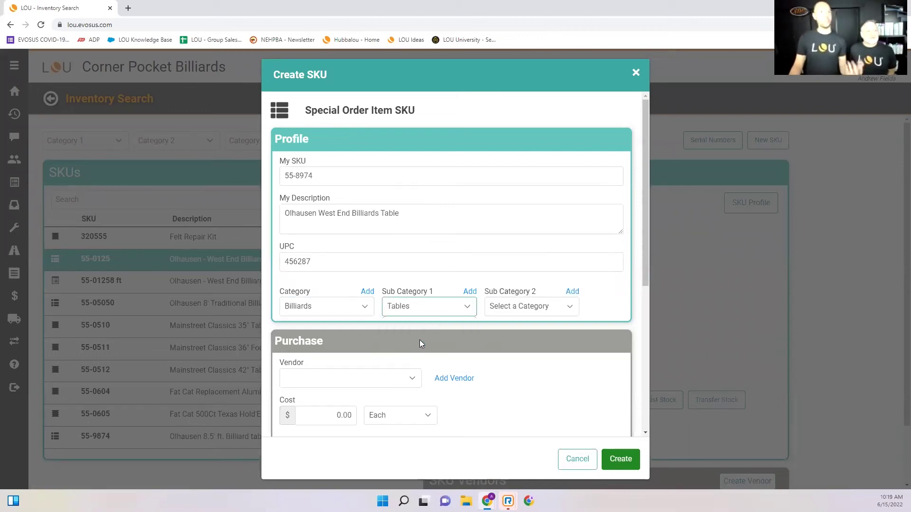
click(499, 307)
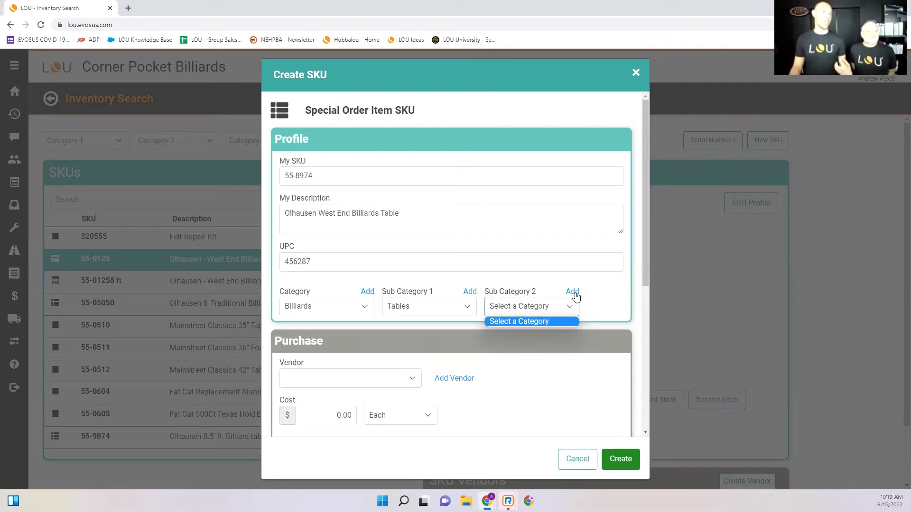
click(602, 303)
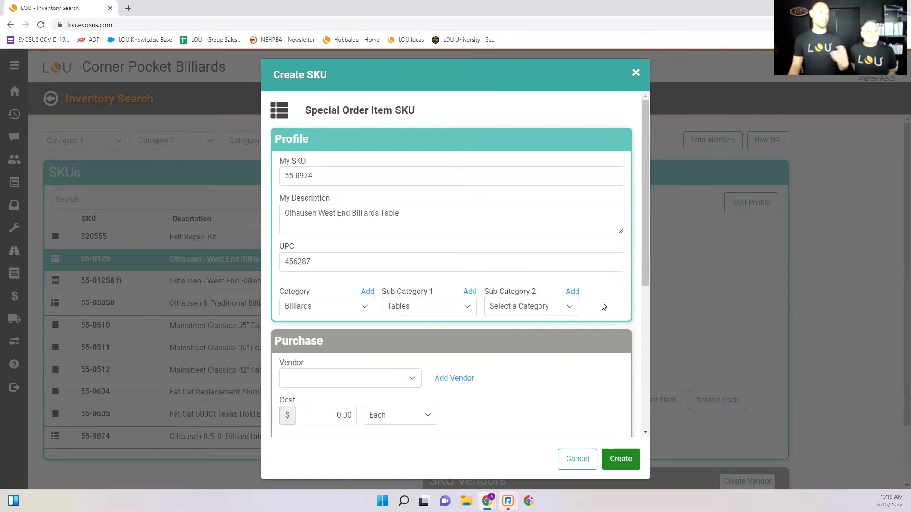
Set the purchase vendor to Olhausen and the cost to 2500.00.
scroll(541, 333, down, 3)
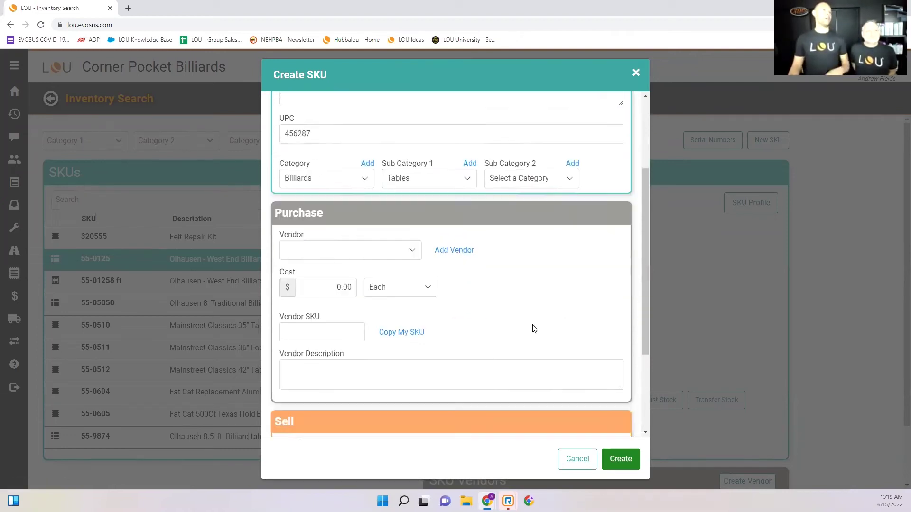
click(413, 241)
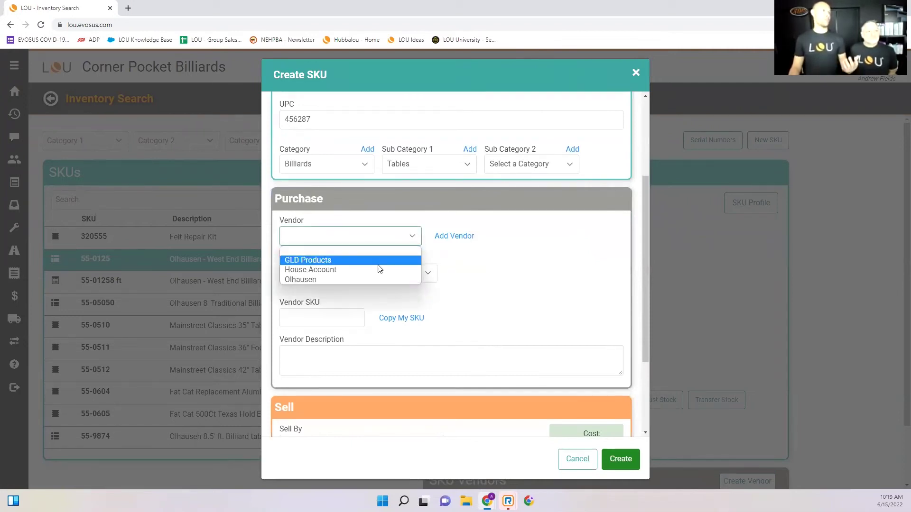
click(322, 280)
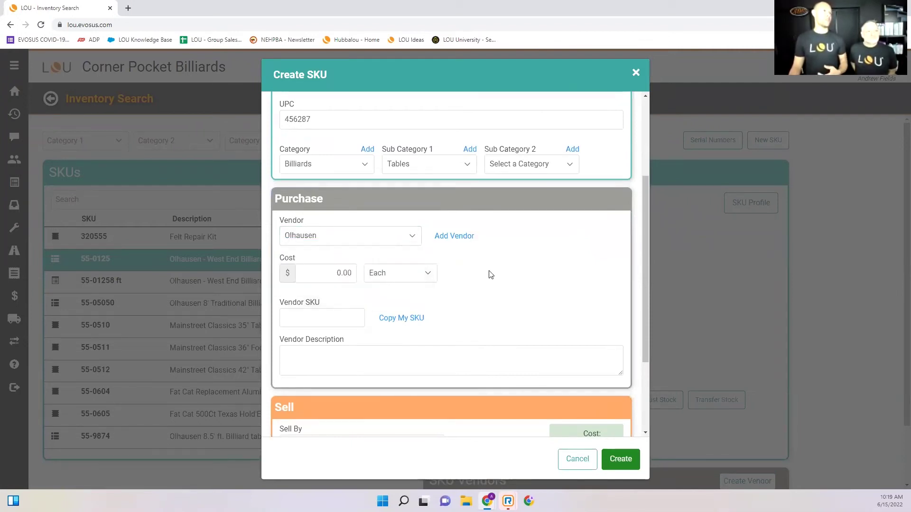
click(327, 273)
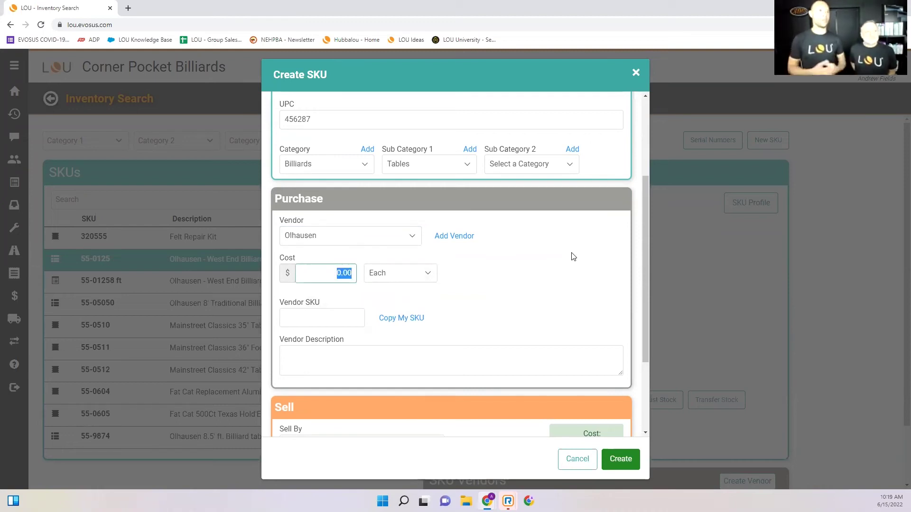
text(2500.0)
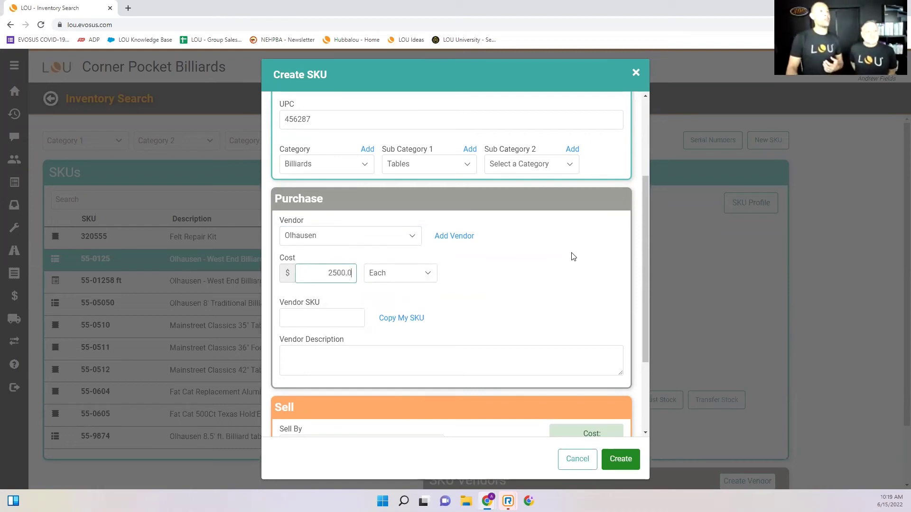
text(0)
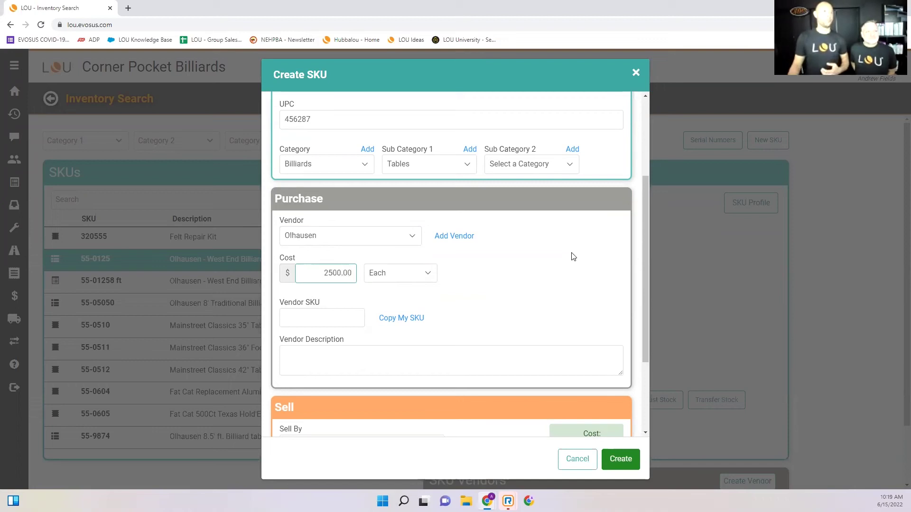
Set the cost unit to Each and copy the SKU number and description into the vendor SKU details.
click(427, 277)
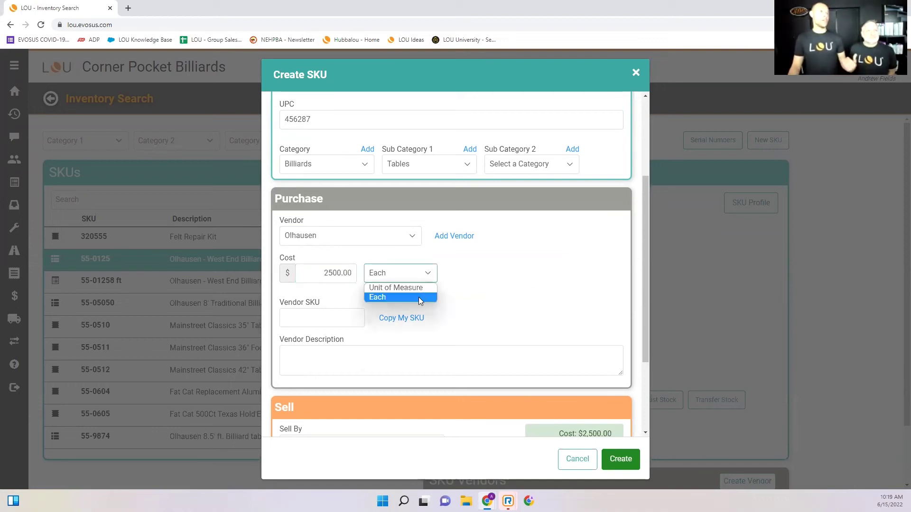
click(386, 297)
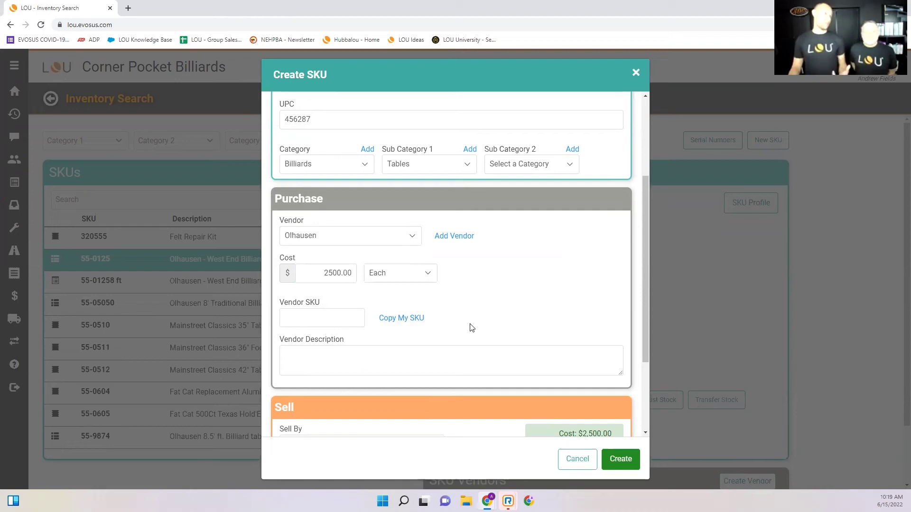
click(401, 318)
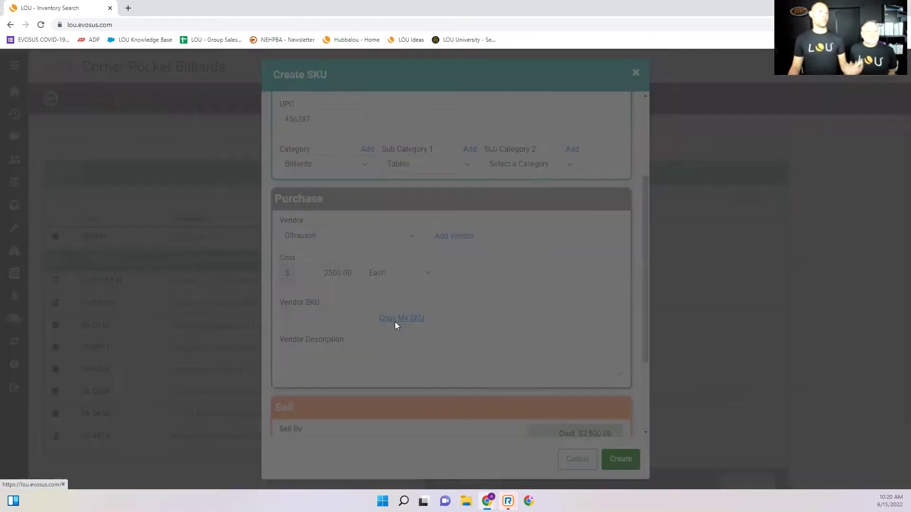
Set the new SKU to be sold by Each.
scroll(497, 305, down, 2)
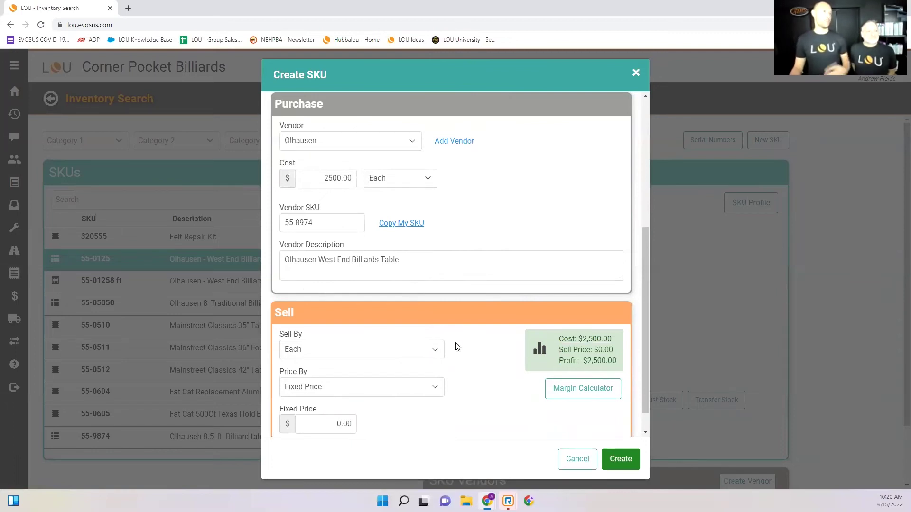
scroll(459, 347, down, 1)
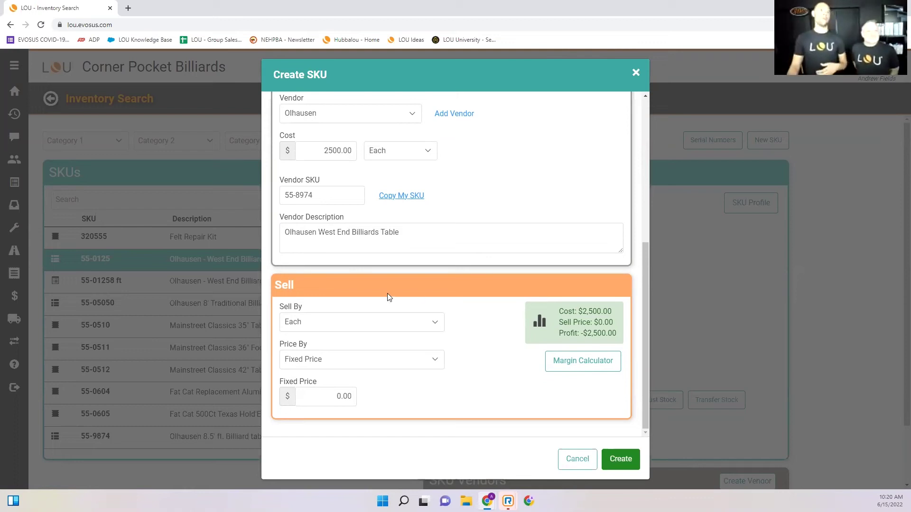
click(368, 328)
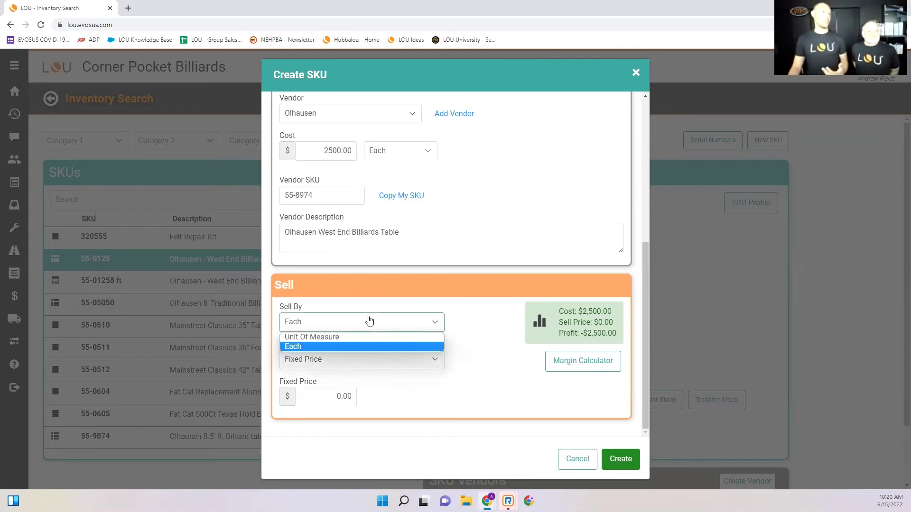
click(337, 346)
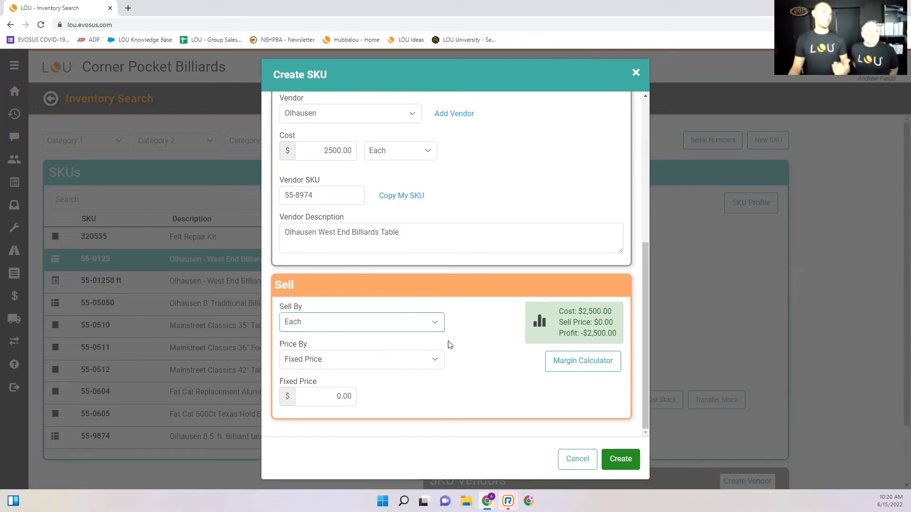
Try Profit Margin pricing, then switch back to Fixed Price and set the fixed price to 3500.00.
click(423, 360)
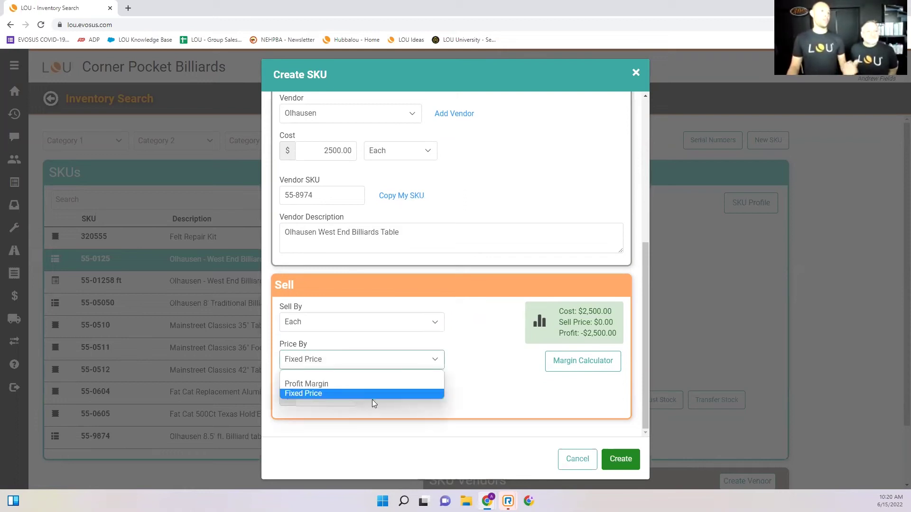
click(326, 384)
click(433, 367)
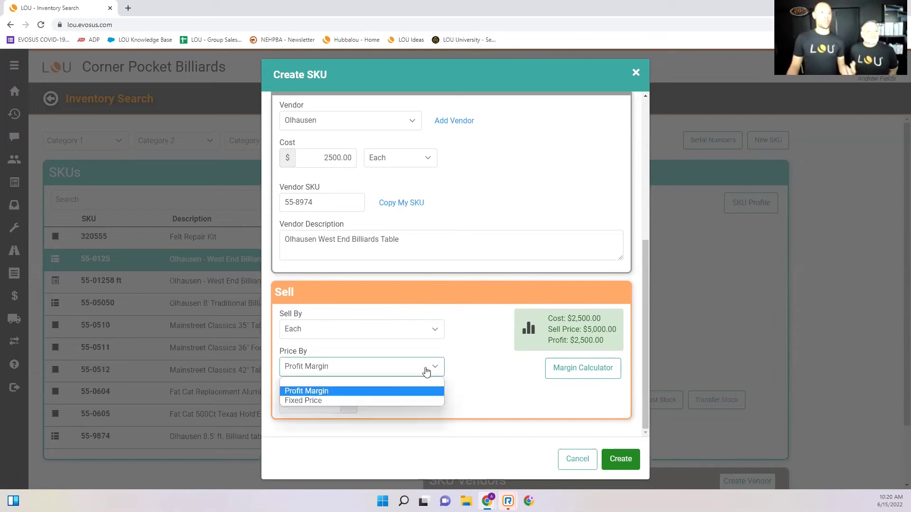
click(390, 403)
click(332, 396)
text(35)
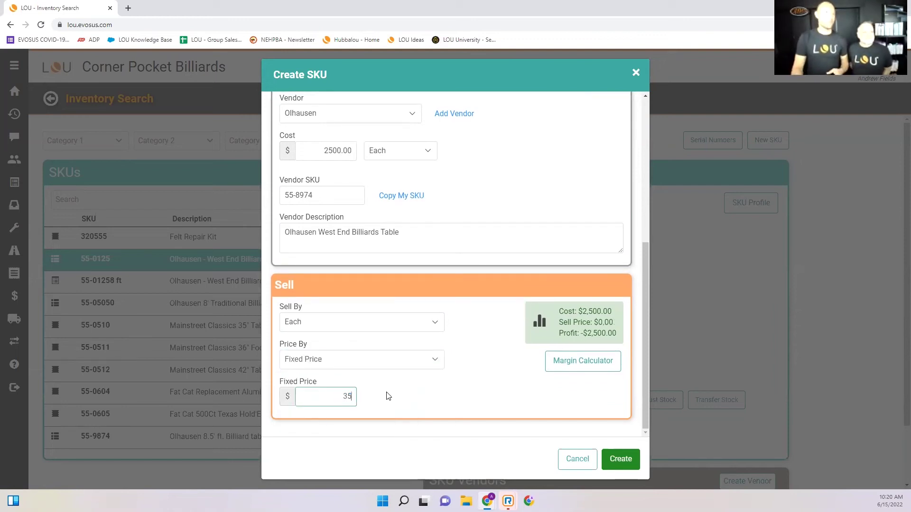
text(00.00)
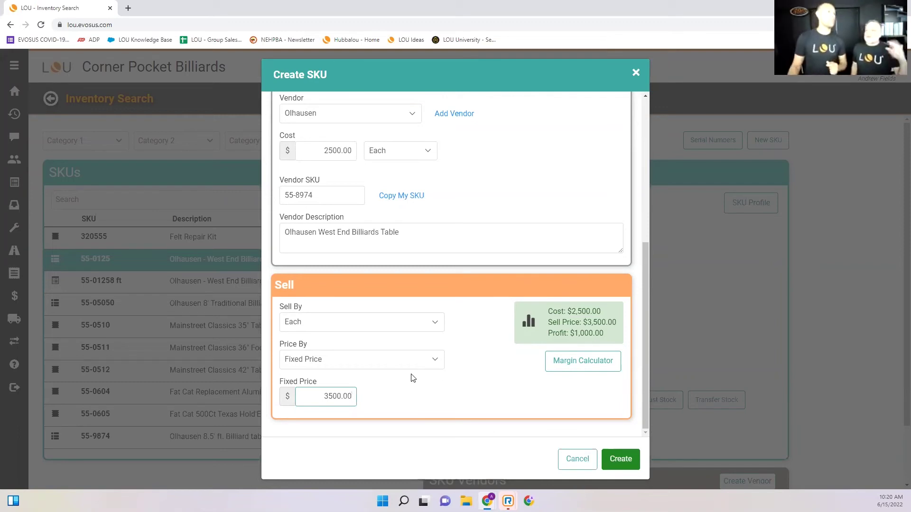
Price the new SKU by Profit Margin and create it.
click(427, 361)
click(328, 385)
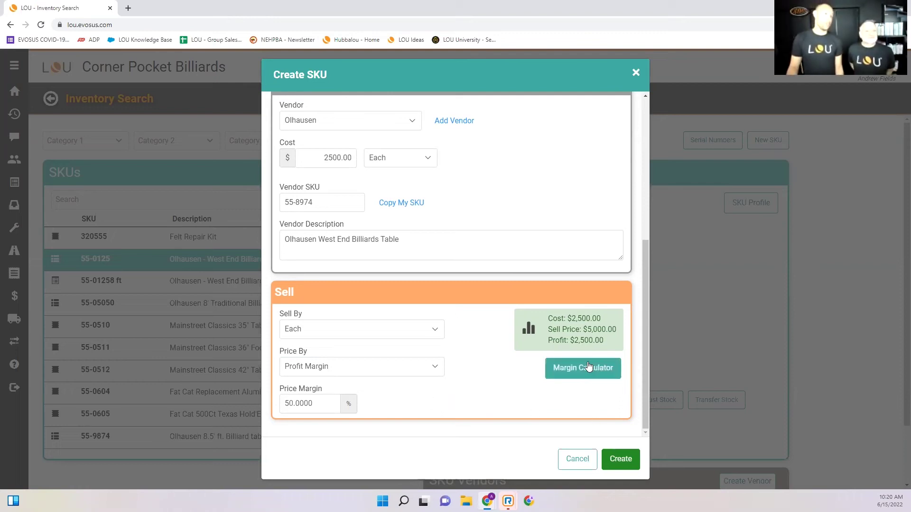
click(623, 460)
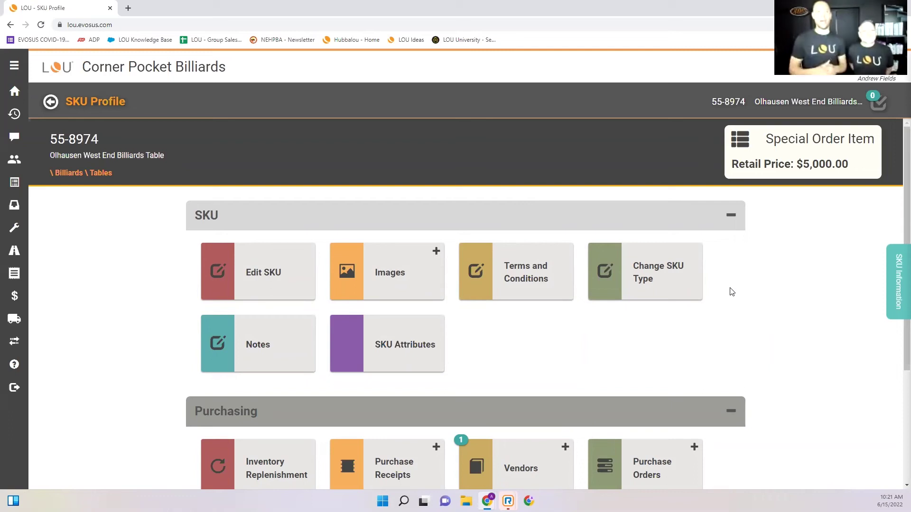
Copy the SKU attributes from the Olhausen West End table SKU 55-0125 to the new SKU 55-8974.
click(414, 345)
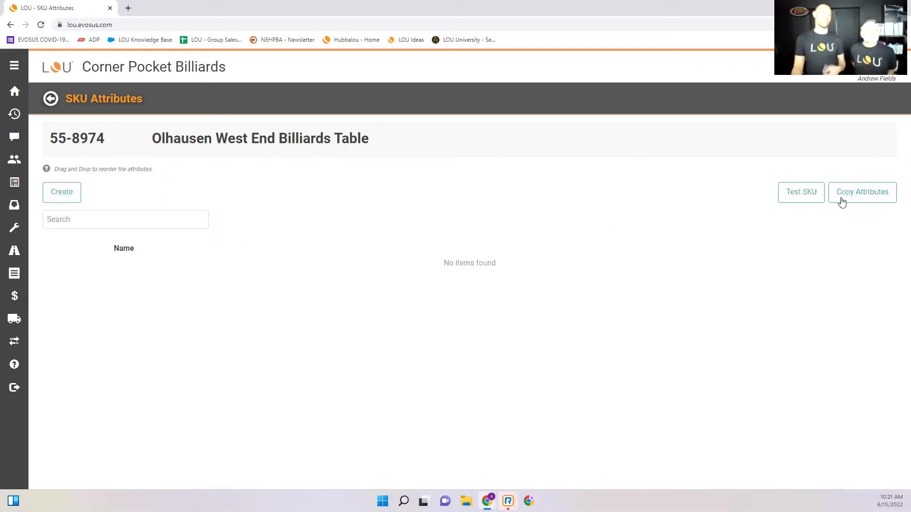
click(843, 200)
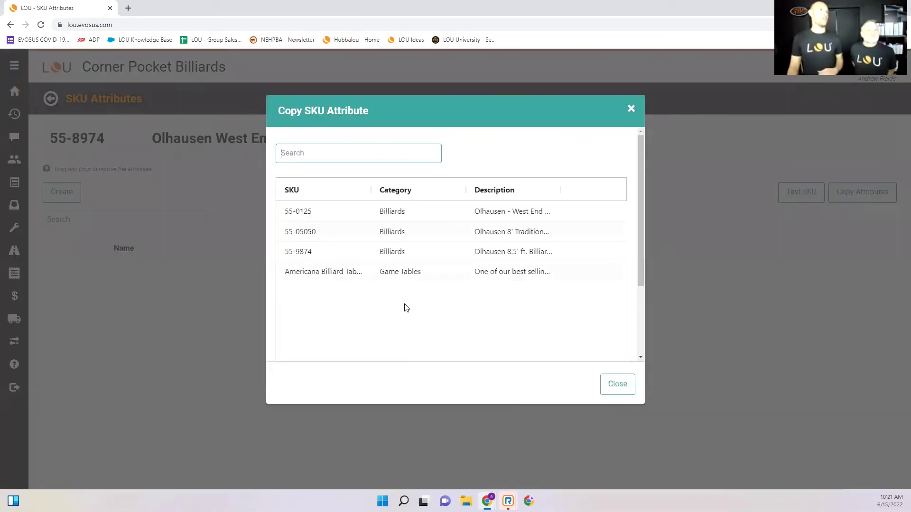
click(407, 211)
click(612, 212)
click(599, 235)
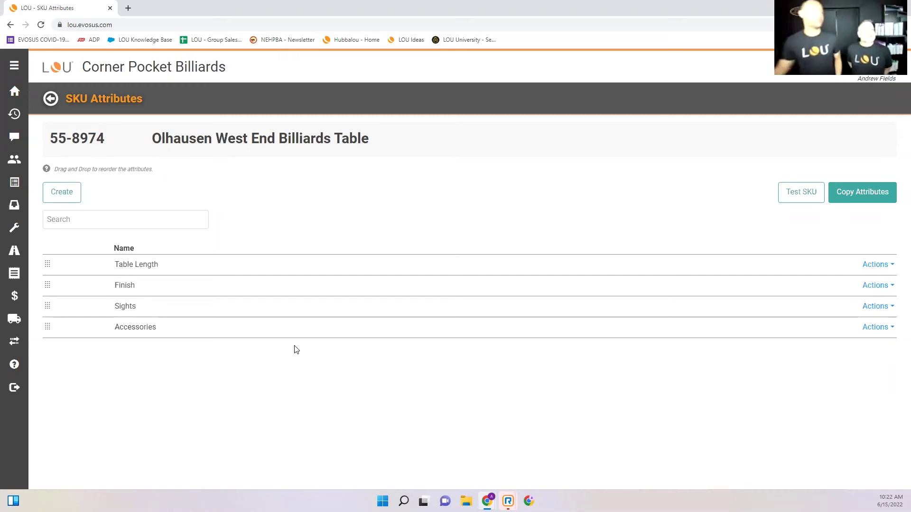
Review the copied Table Length attribute and the price adjustment of its 7 ft answer, leaving both unchanged.
click(870, 266)
click(833, 278)
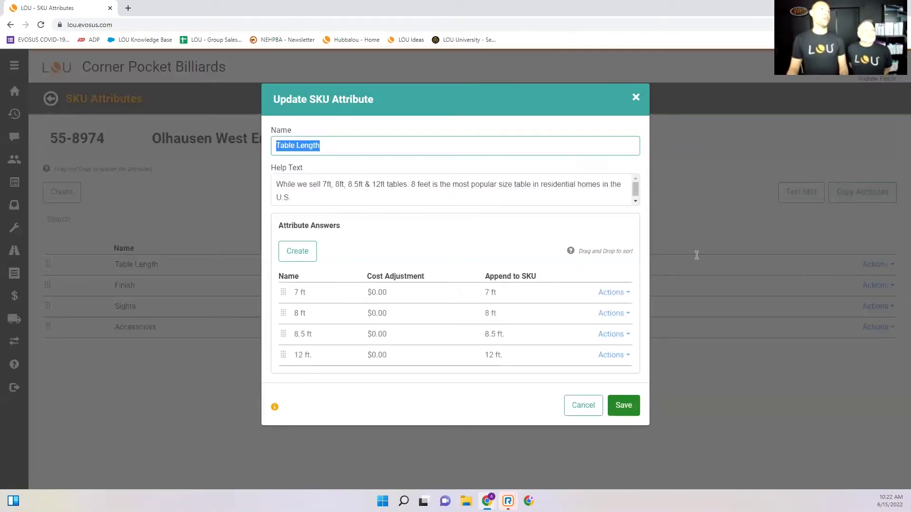
click(380, 147)
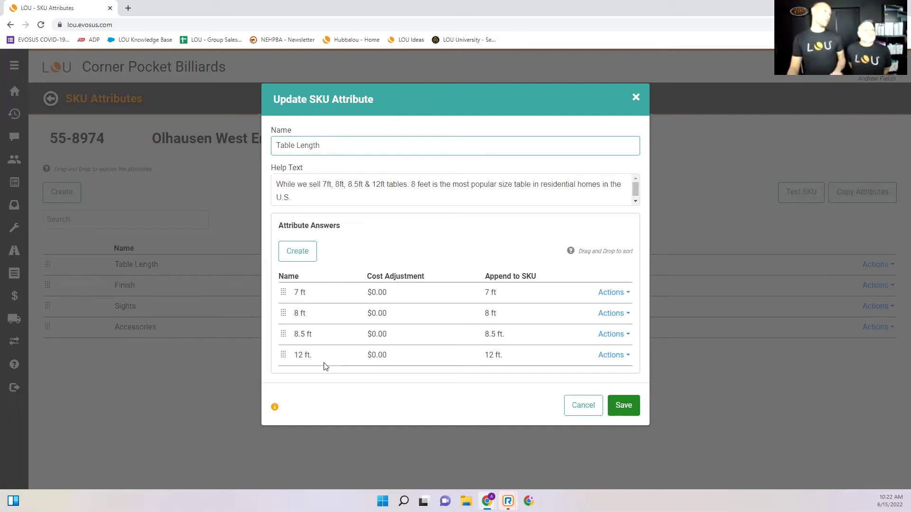
click(610, 292)
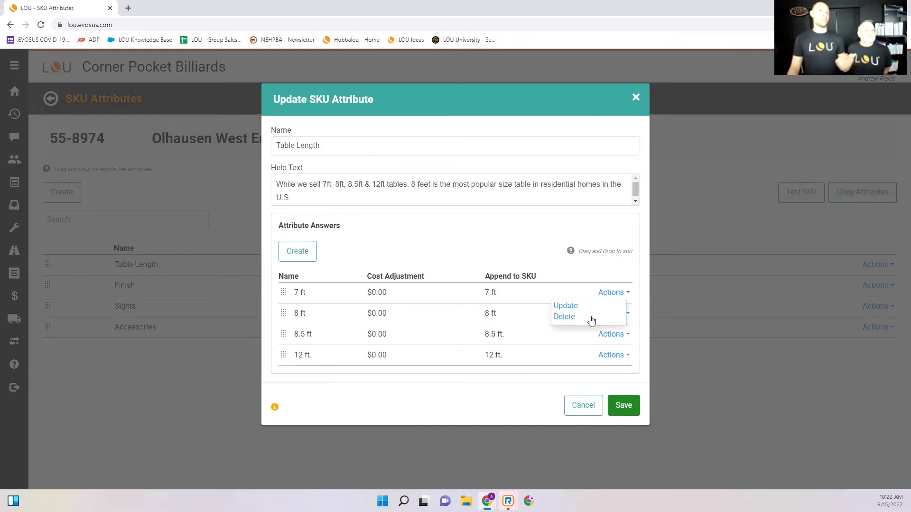
click(561, 306)
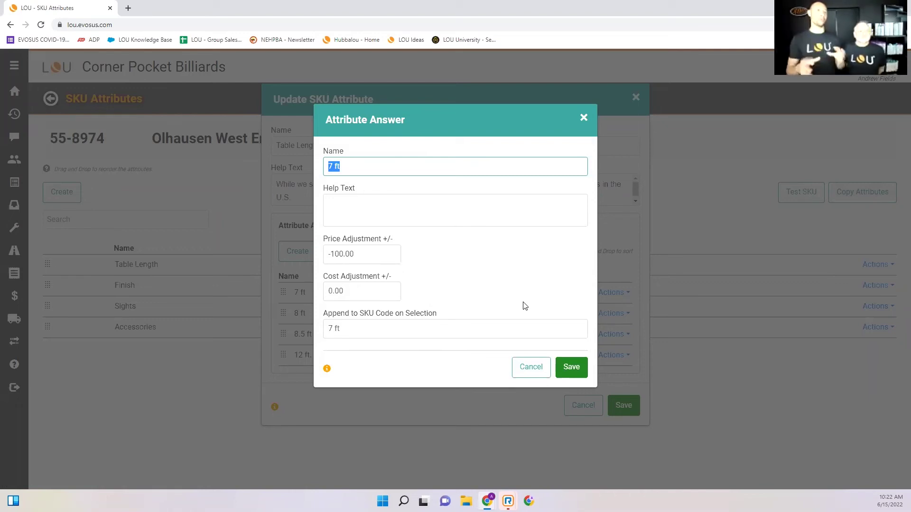
click(528, 373)
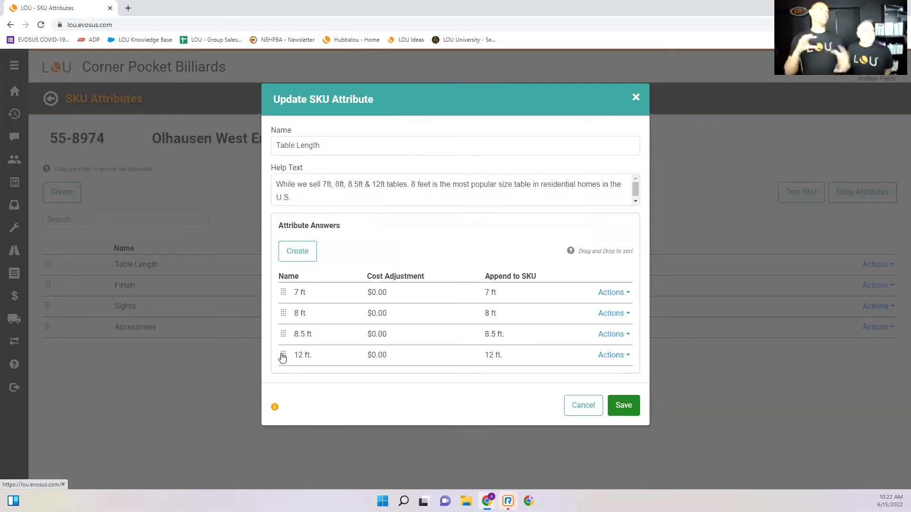
mouse_move(283, 357)
mouse_down()
mouse_move(286, 305)
mouse_move(283, 358)
mouse_up()
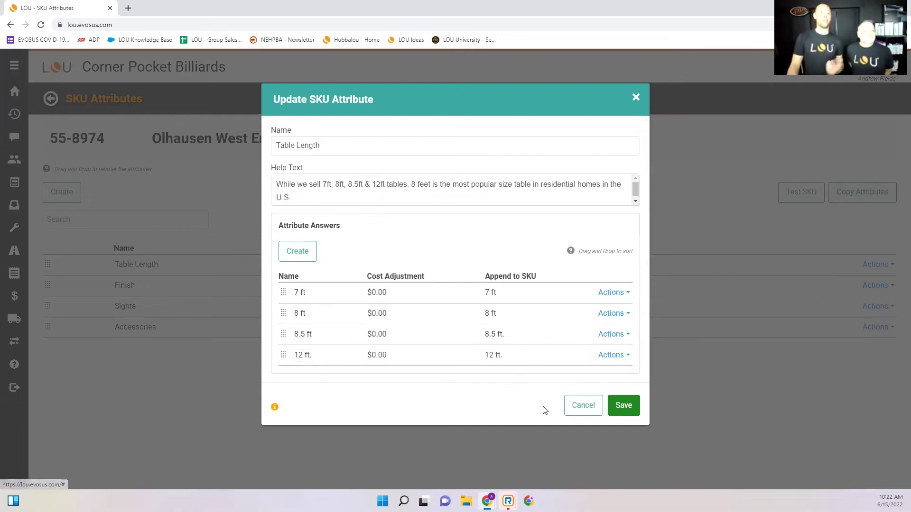
click(587, 405)
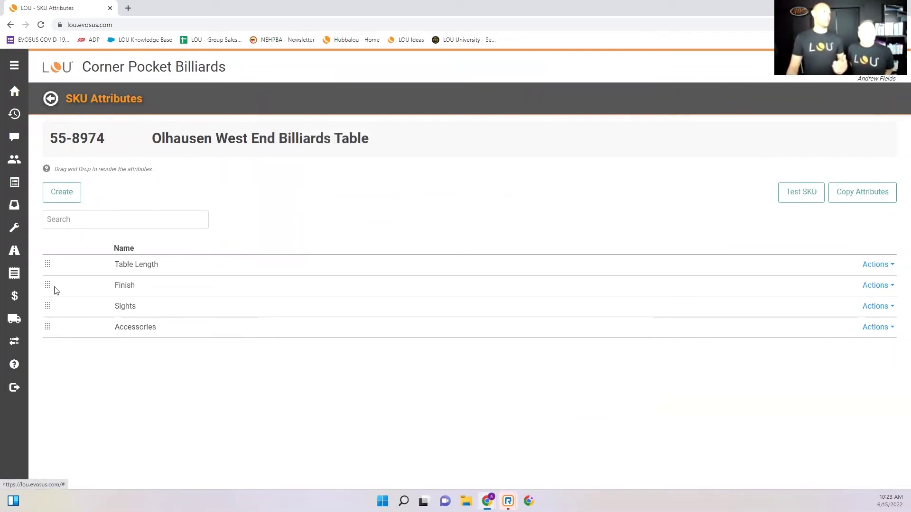
mouse_move(48, 286)
mouse_down()
mouse_move(57, 305)
mouse_move(47, 285)
mouse_up()
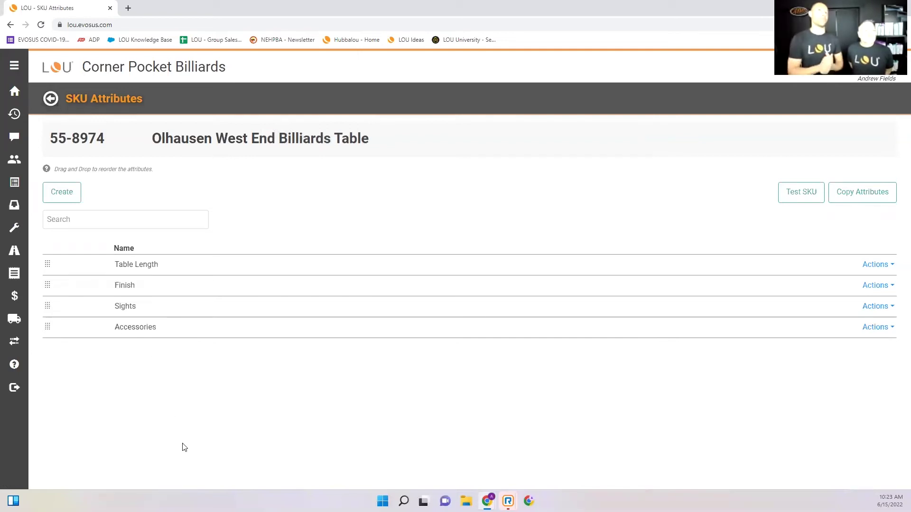
Test the SKU build with 8 ft table length, Maple finish, Standard - D-PB - Black Molded Diamond sights and Gold accessories.
click(794, 193)
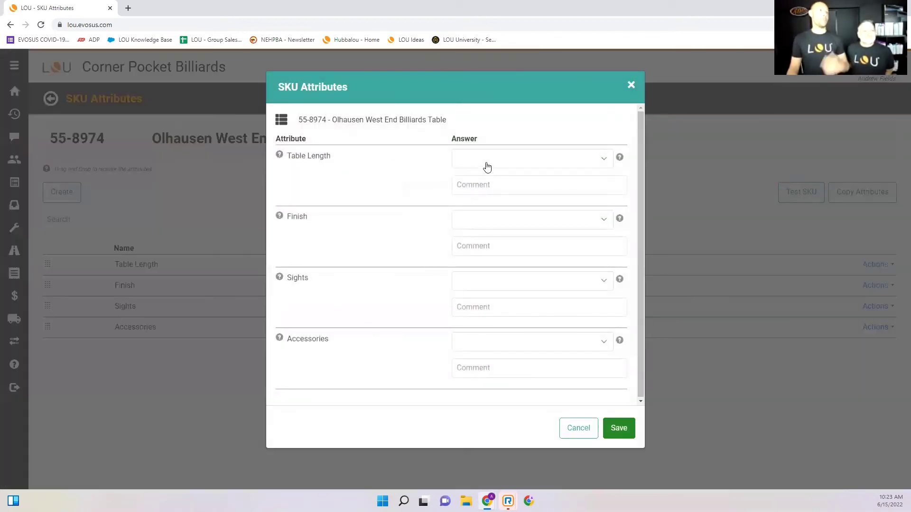
click(487, 166)
click(510, 201)
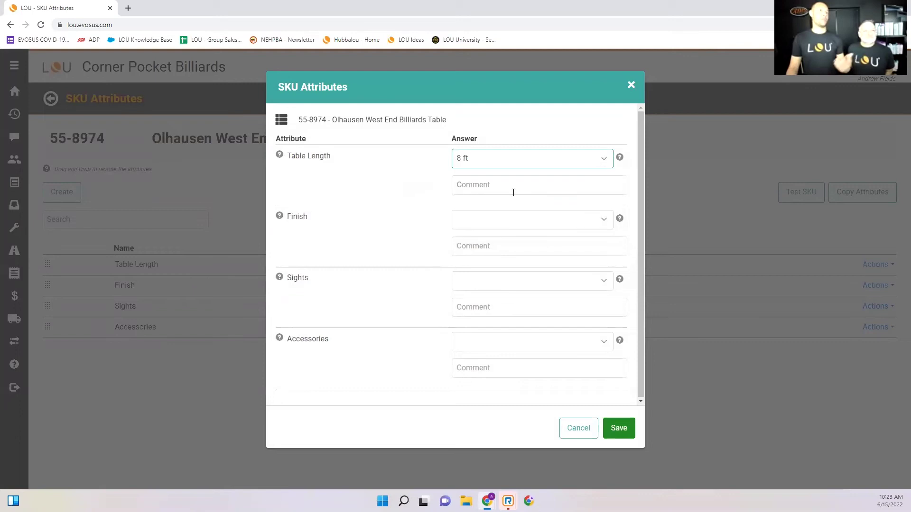
click(506, 230)
click(530, 256)
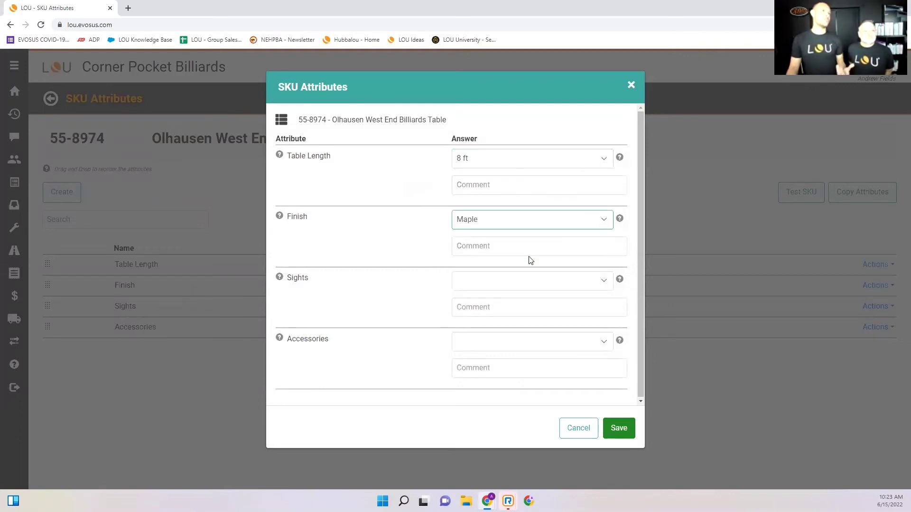
click(510, 288)
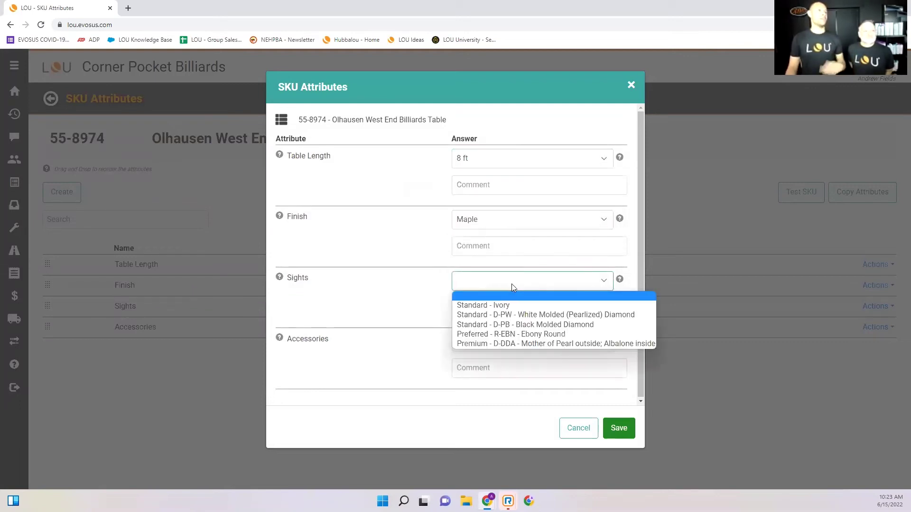
click(553, 326)
click(538, 343)
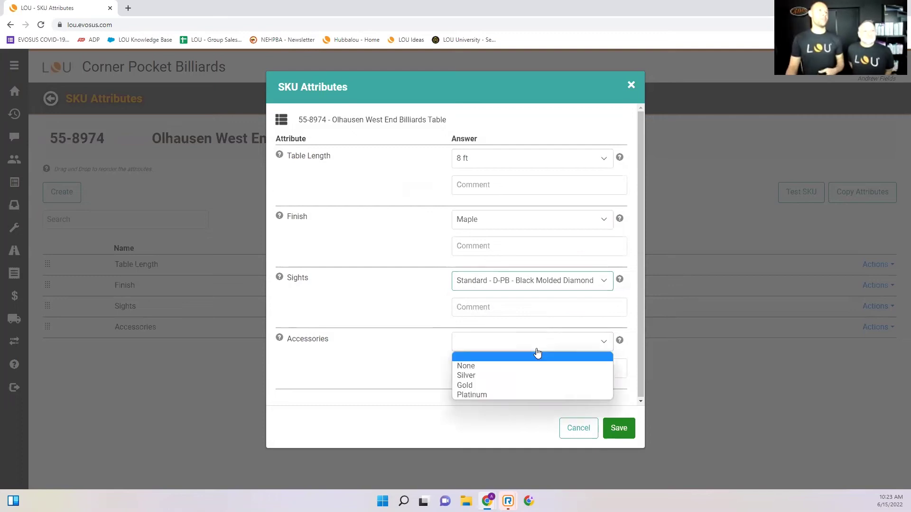
click(518, 384)
click(619, 428)
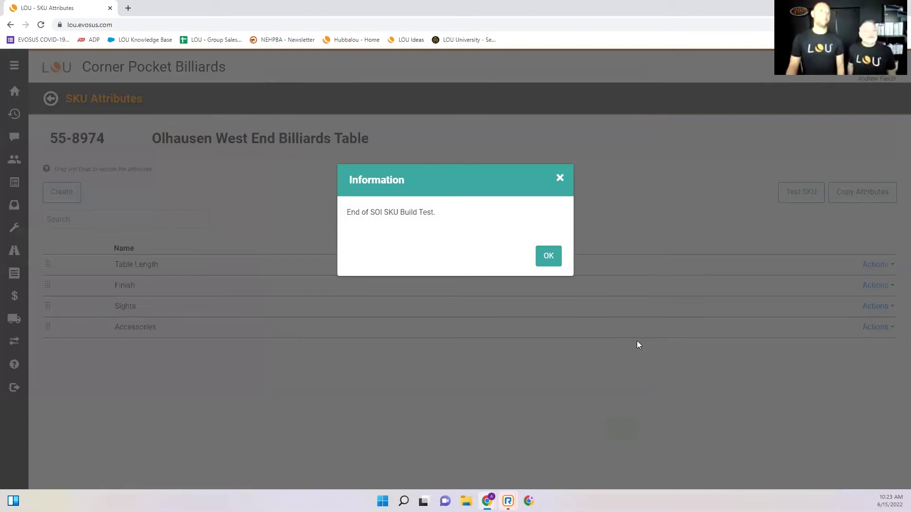
click(549, 257)
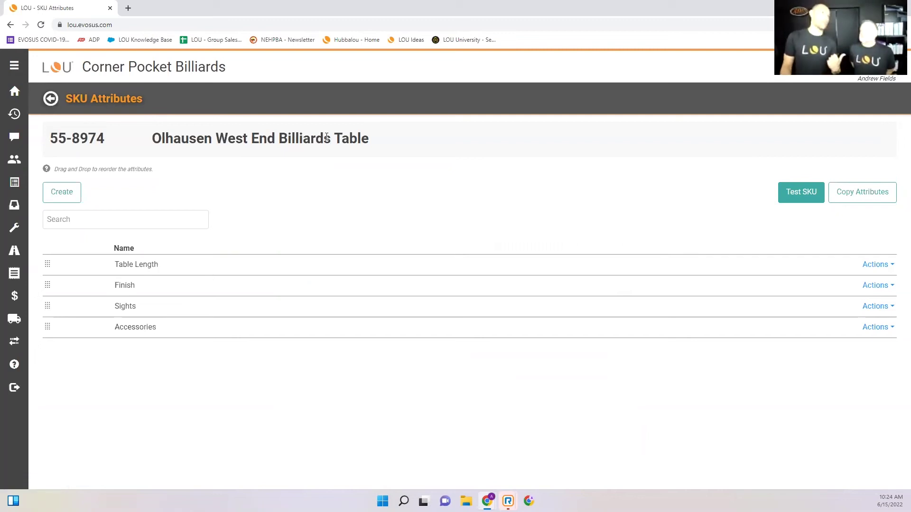
Return to the inventory search and examine the details and vendors of SKUs 55-0125 and 55-01258 ft.
click(55, 104)
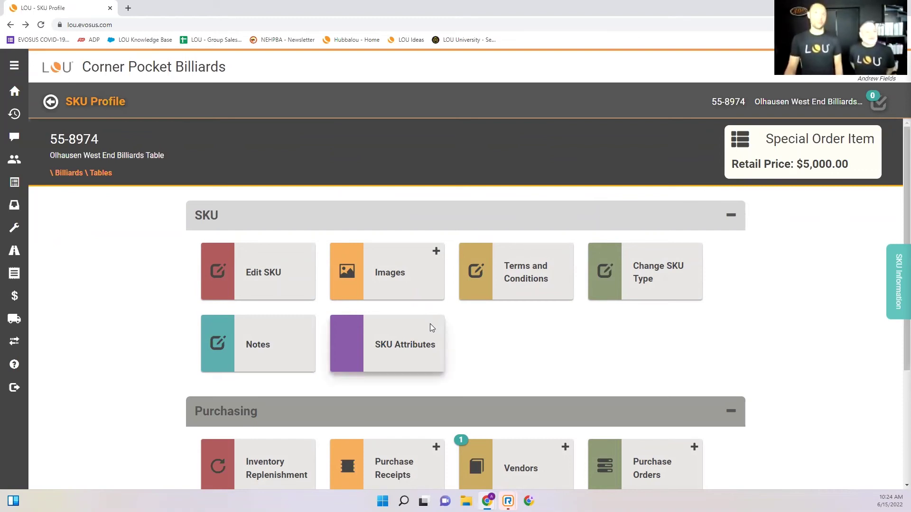
click(54, 101)
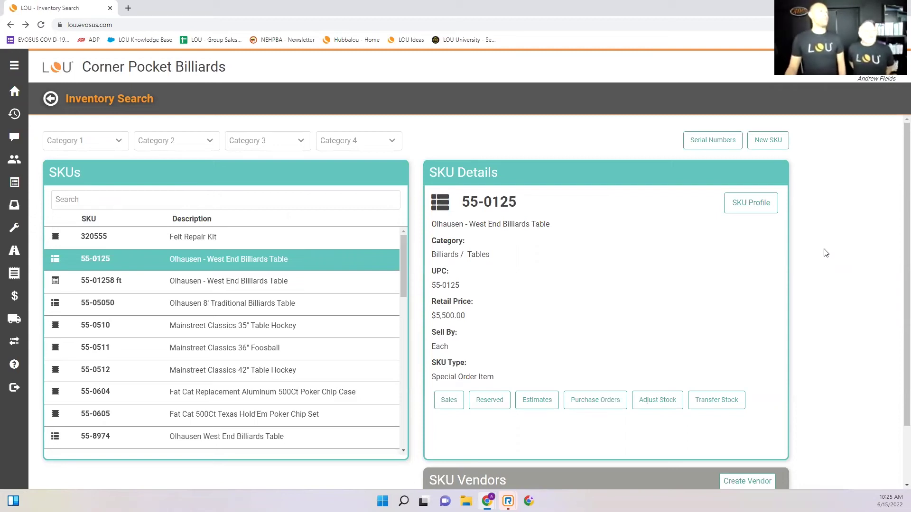
scroll(544, 282, down, 1)
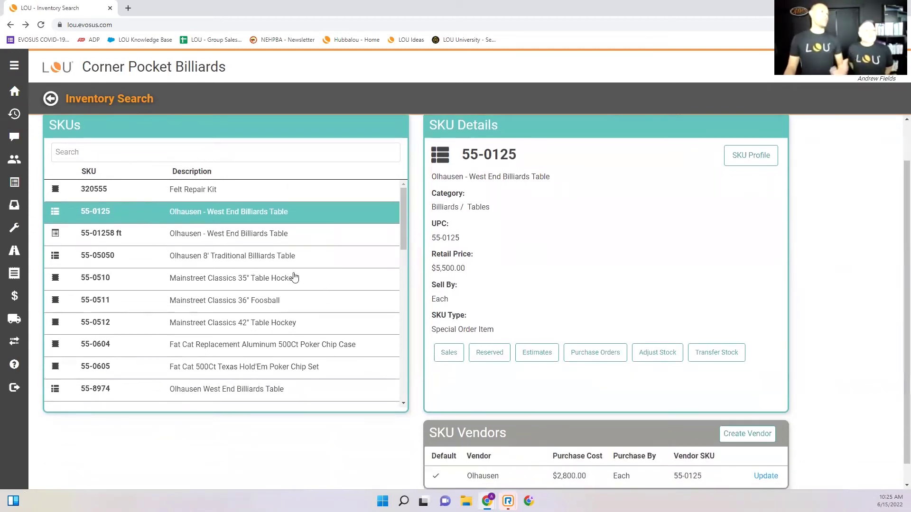
scroll(295, 274, up, 1)
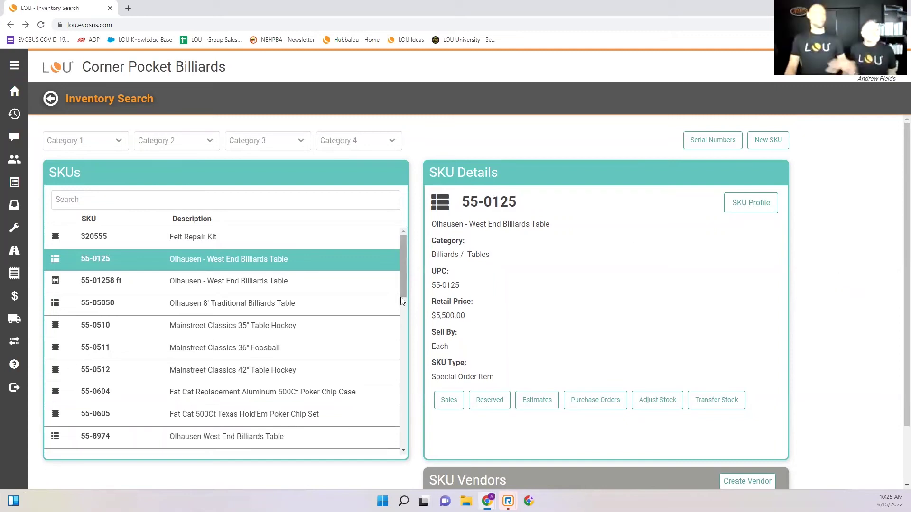
scroll(650, 277, down, 2)
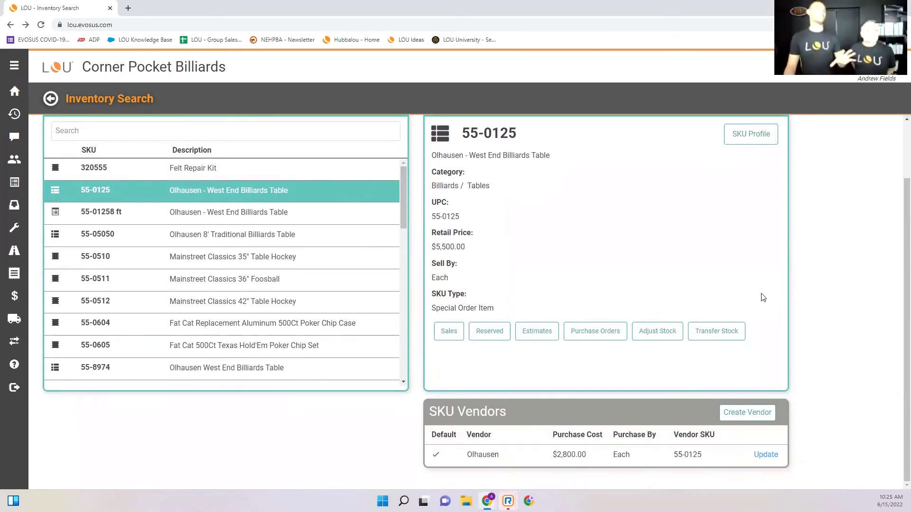
click(289, 215)
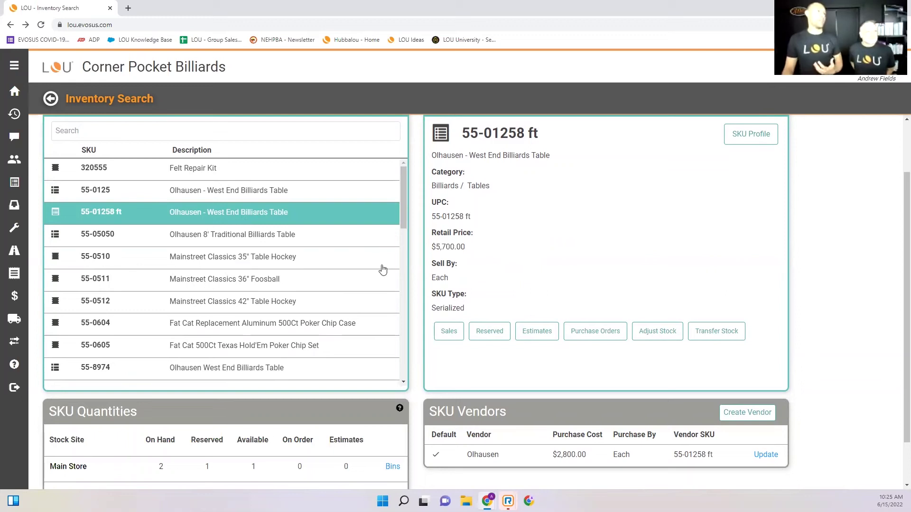
Examine the details, vendor and stock quantities by site of SKU 55-0510, the Mainstreet Classics 35" Table Hockey.
click(288, 264)
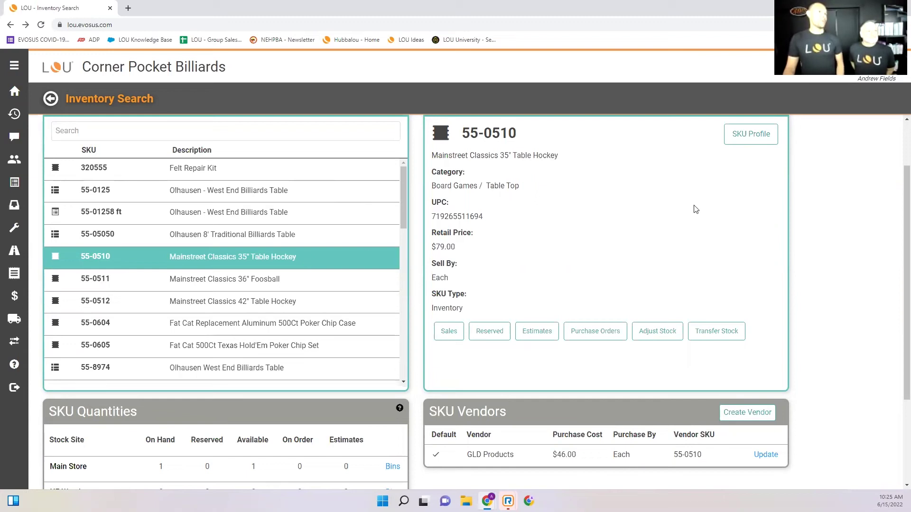
scroll(793, 243, down, 1)
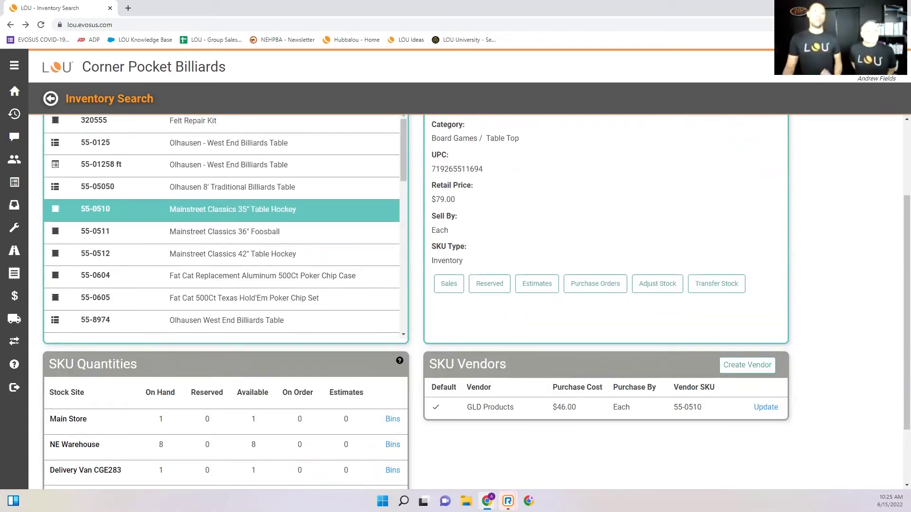
scroll(797, 242, up, 2)
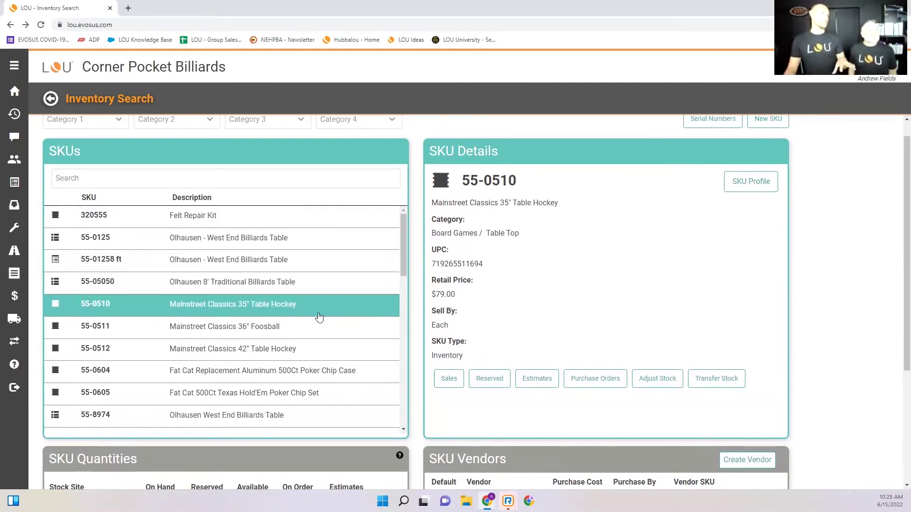
scroll(419, 335, down, 2)
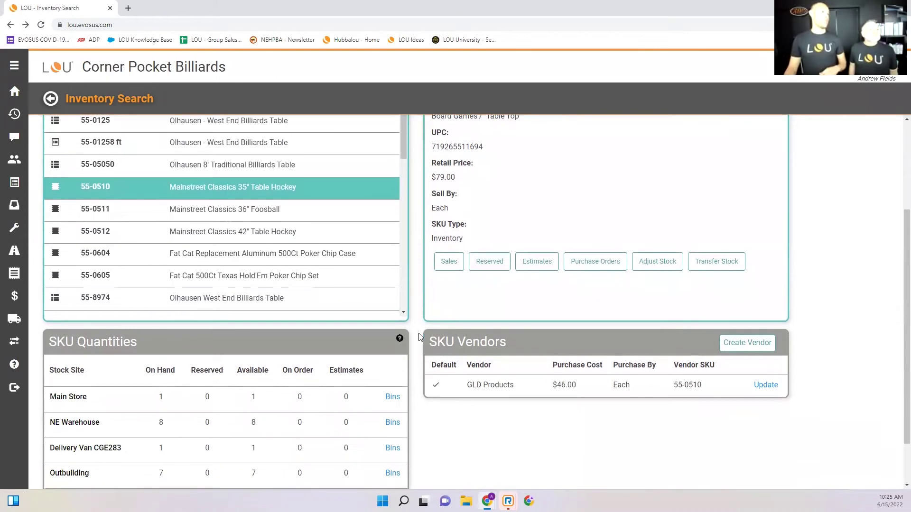
scroll(404, 356, down, 1)
scroll(198, 393, down, 1)
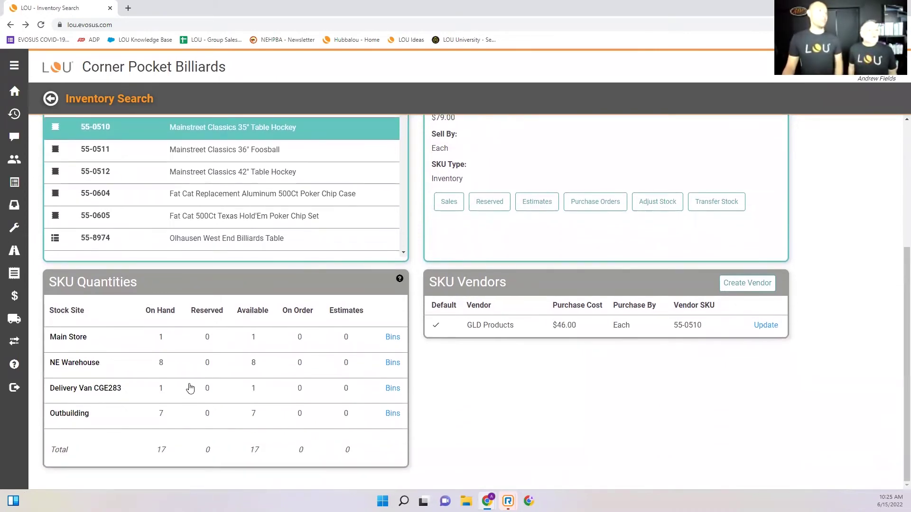
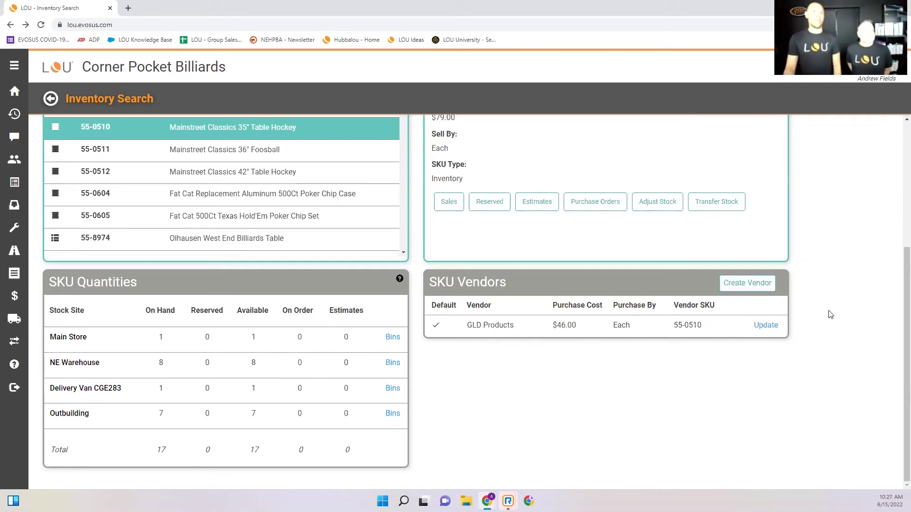
scroll(830, 315, up, 3)
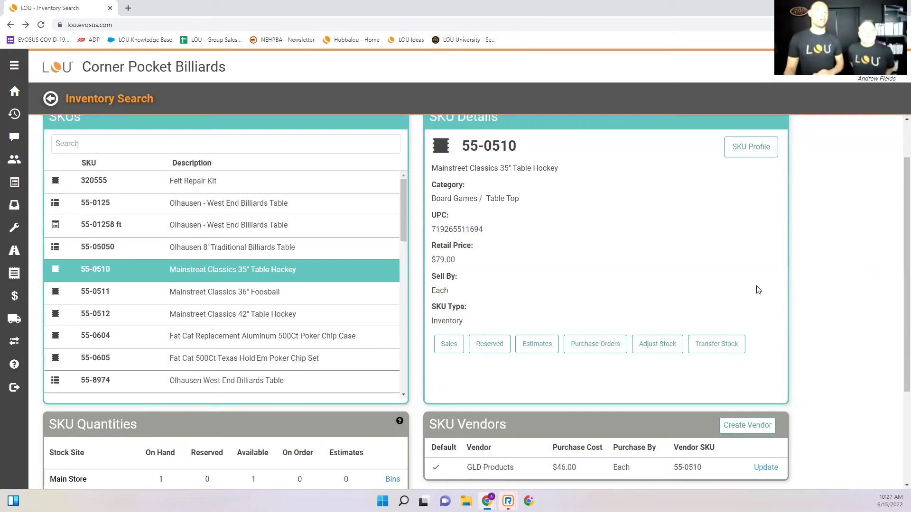
Open the pending Olhausen West End billiard work order with the $6,099.00 subtotal from the pending work orders.
click(11, 116)
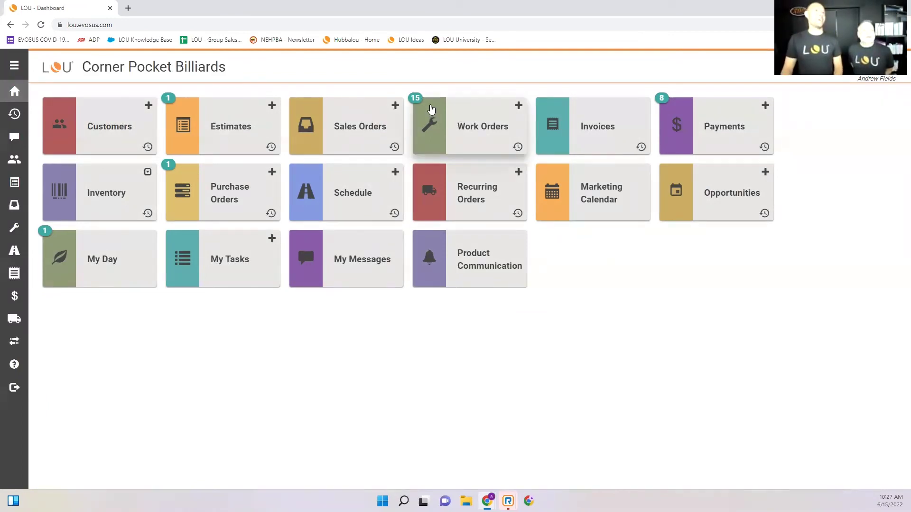
click(478, 142)
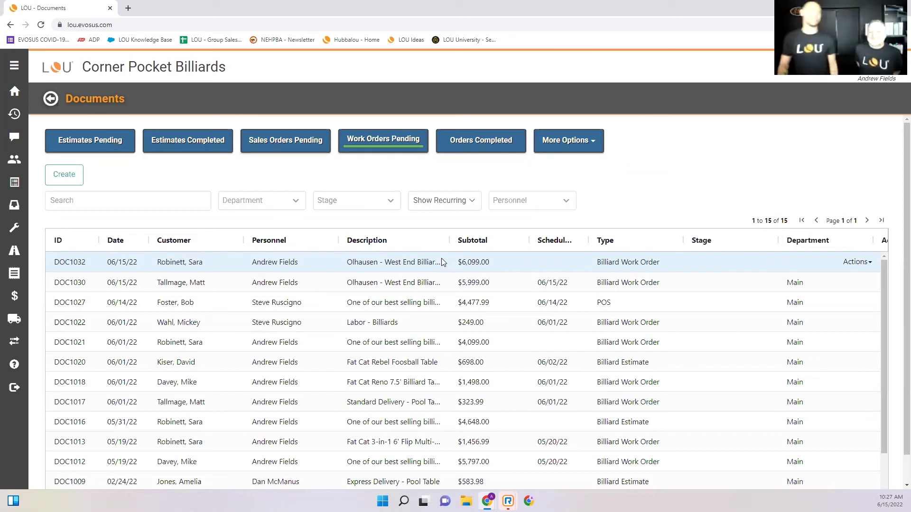
click(305, 261)
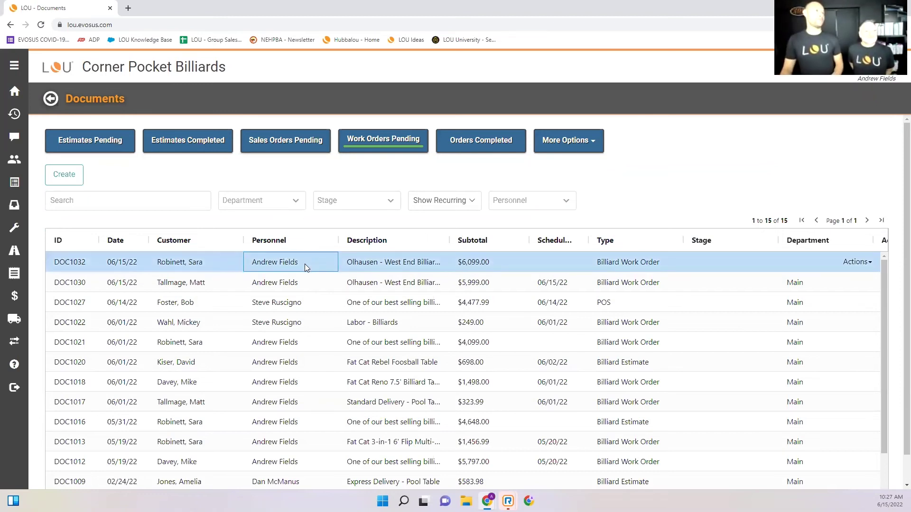
double_click(305, 263)
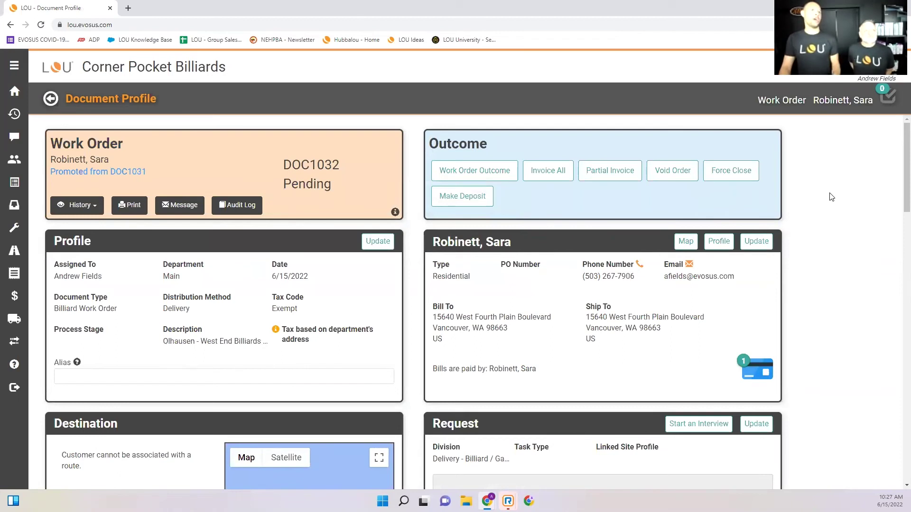
Review the pending work order's sections down to its SKU line.
scroll(825, 205, down, 5)
scroll(840, 189, down, 4)
scroll(830, 303, down, 3)
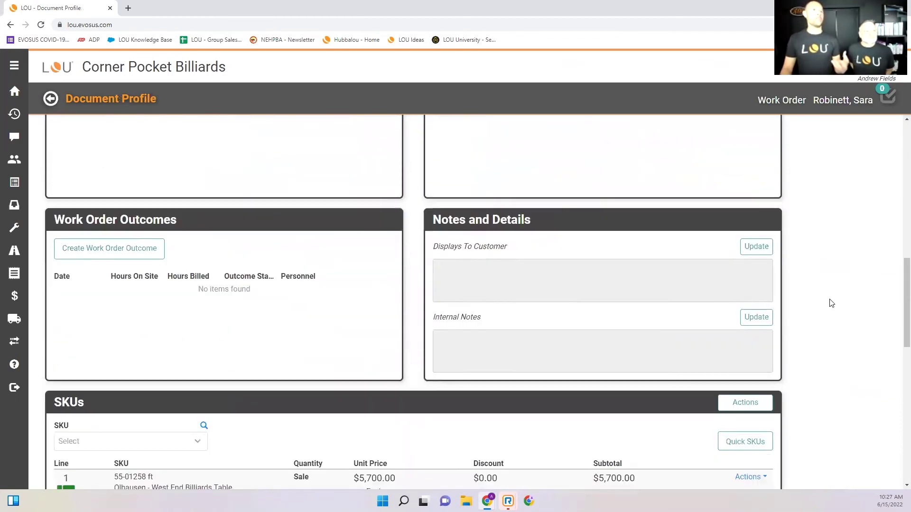
scroll(830, 304, up, 8)
scroll(270, 219, up, 4)
Open the Olhausen purchase order that is pending on order and review its SKU line and special-order attributes.
click(15, 92)
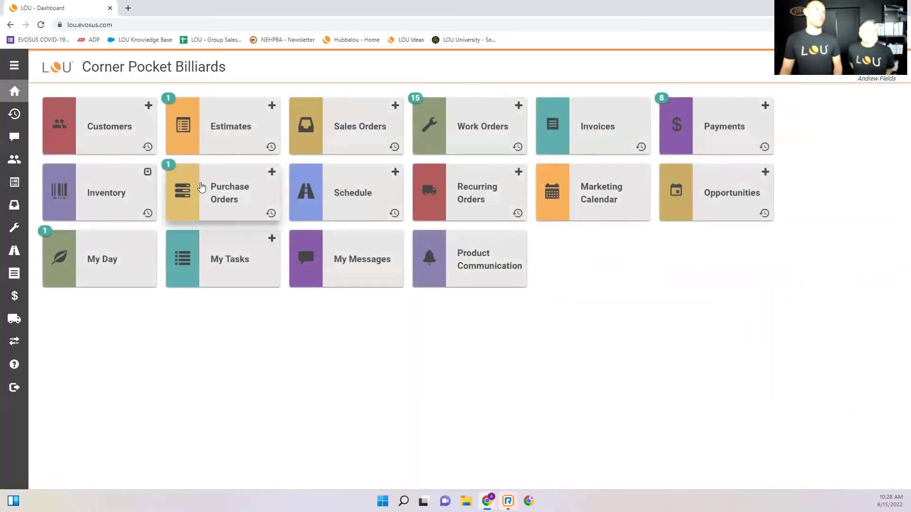
click(204, 204)
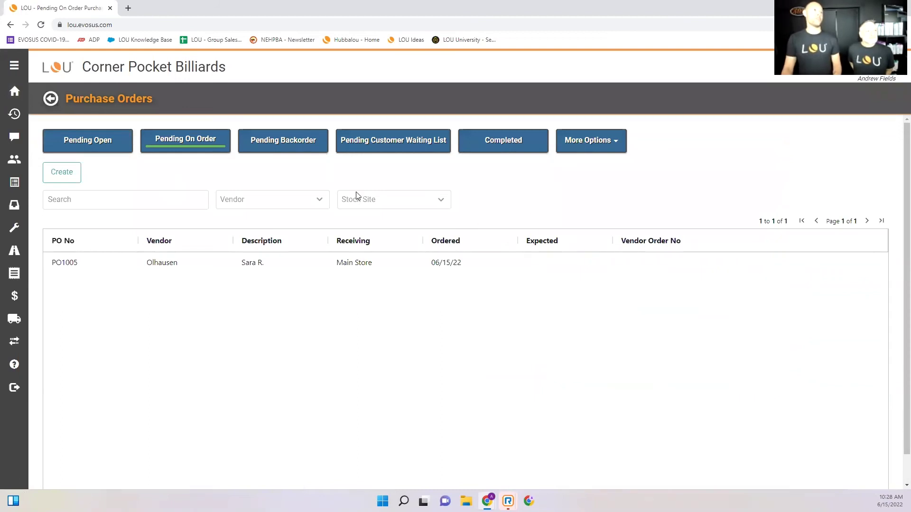
double_click(362, 264)
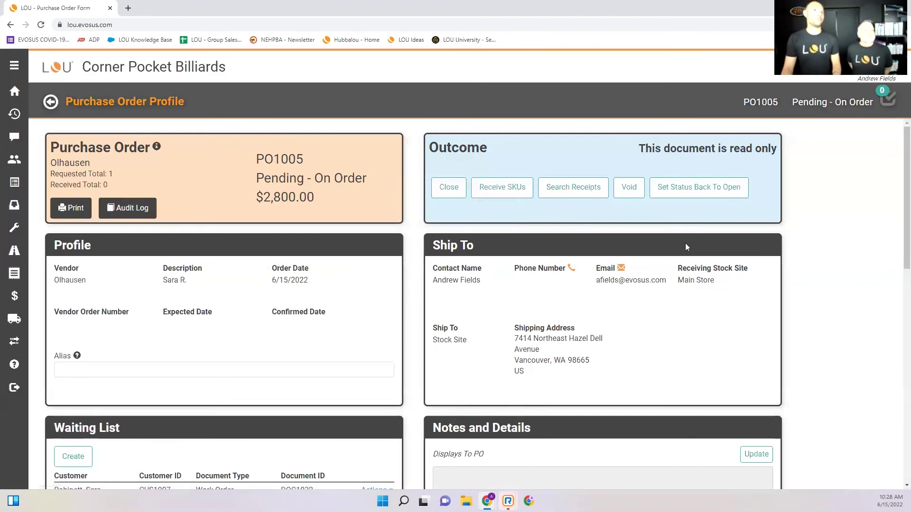
scroll(701, 261, down, 8)
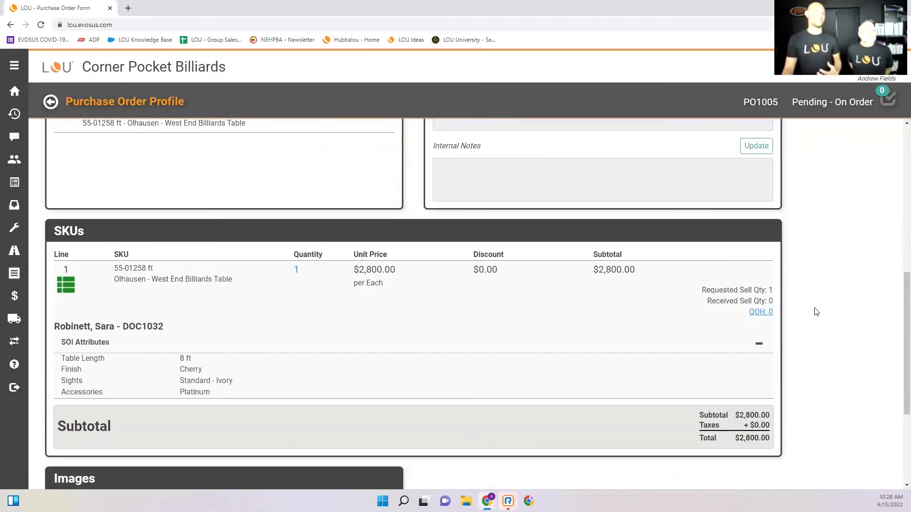
scroll(816, 312, up, 6)
scroll(815, 311, up, 2)
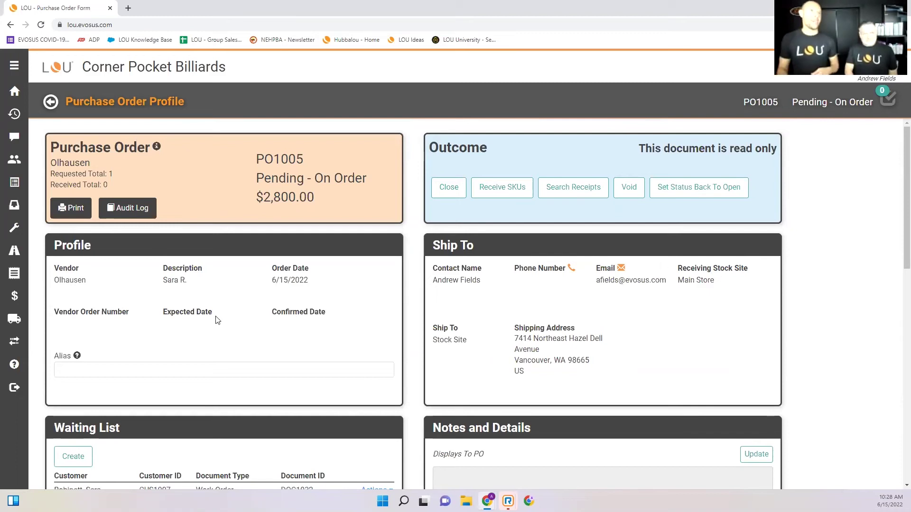
Receive the special-order item onto existing SKU 55-01258 ft, entering the customer's name as serial number, into Main Store, bin *Main.
click(482, 188)
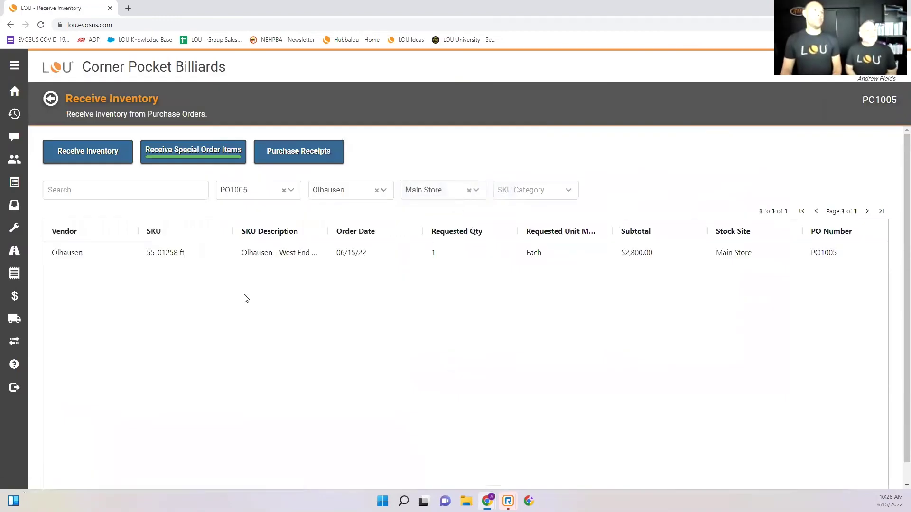
click(865, 255)
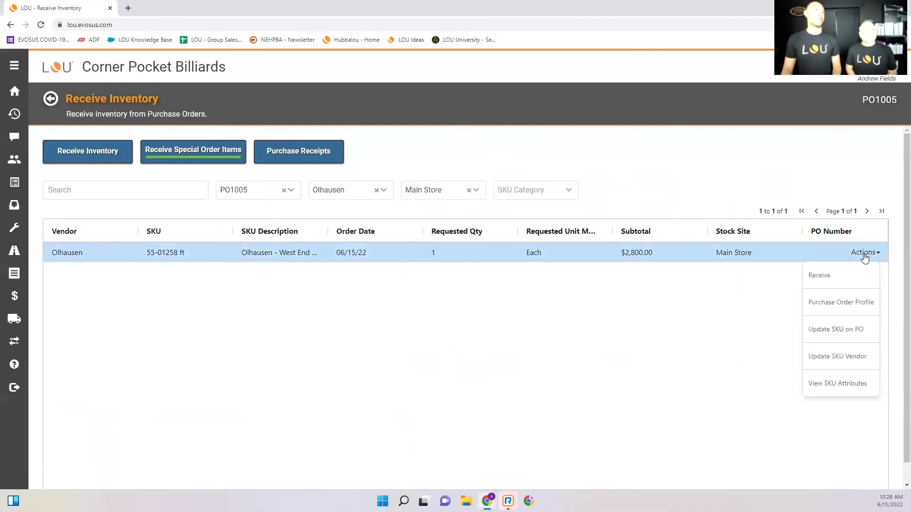
click(836, 275)
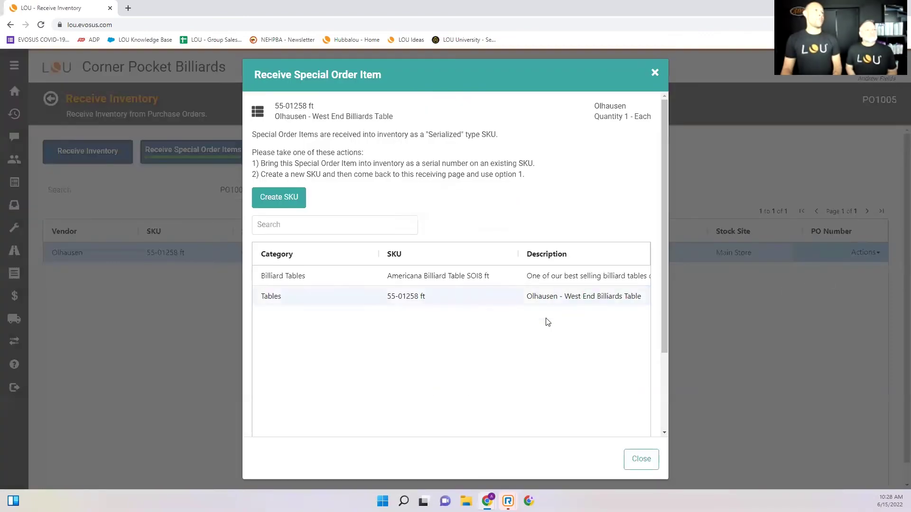
click(485, 296)
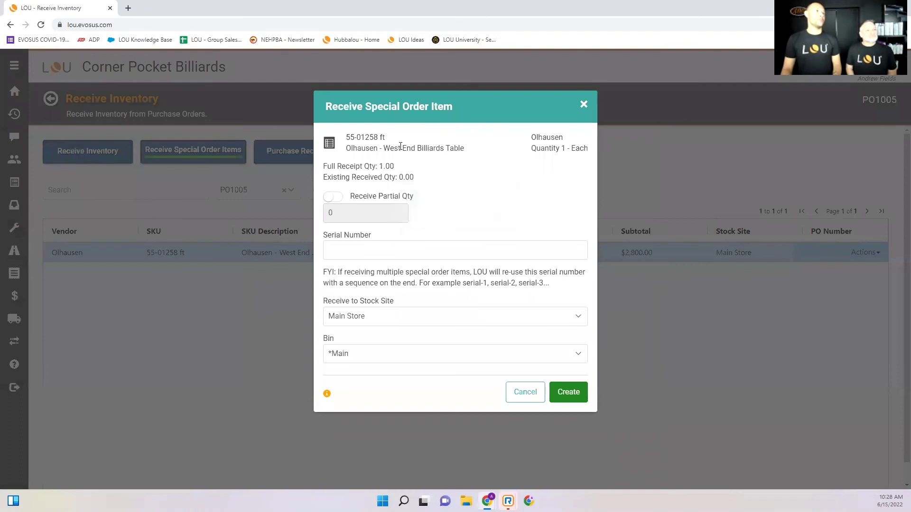
click(486, 252)
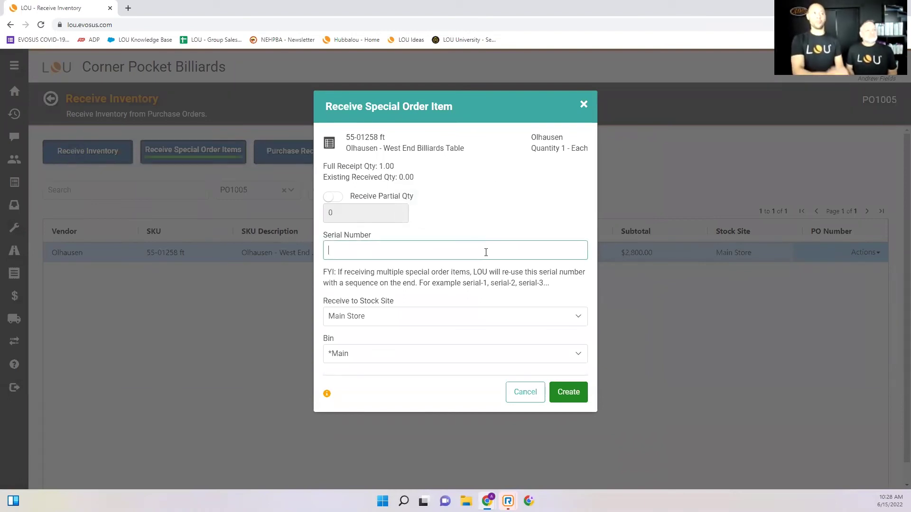
text(Sara R.)
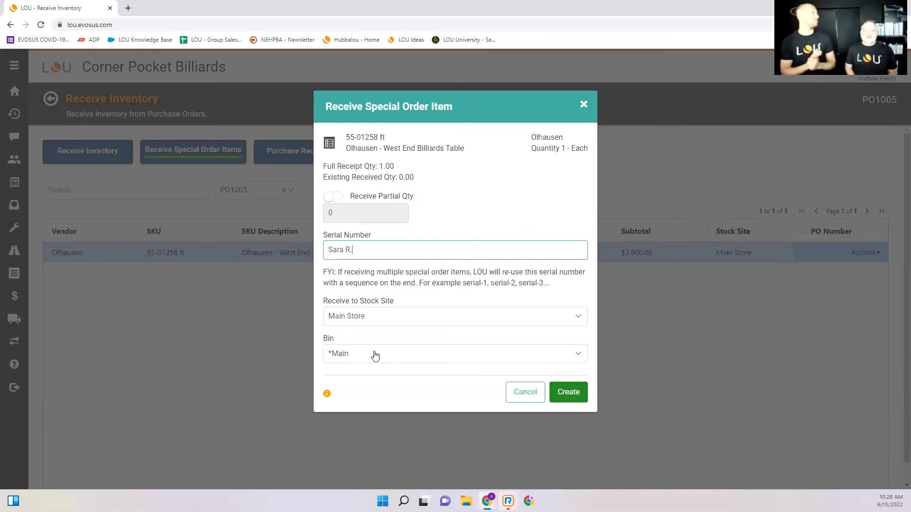
click(575, 393)
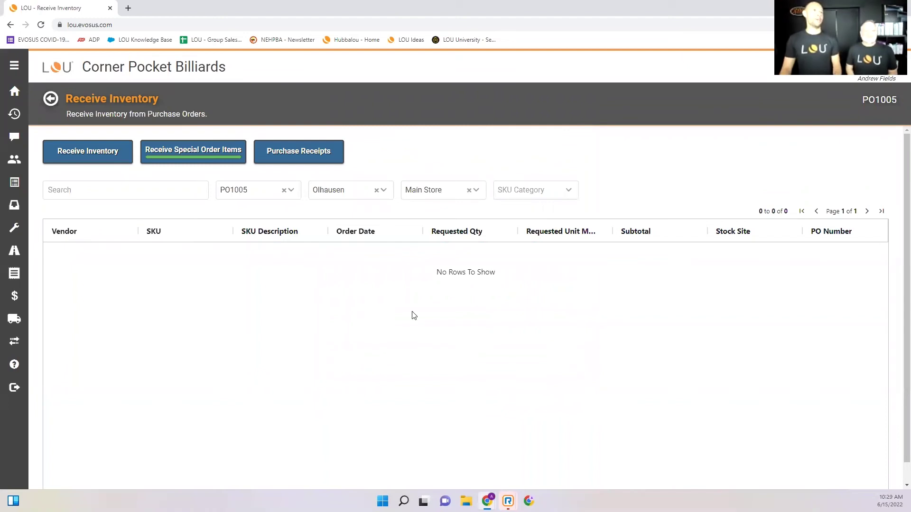
Leave inventory receiving and reopen the pending Olhausen West End billiard work order at its Schedule section.
click(112, 152)
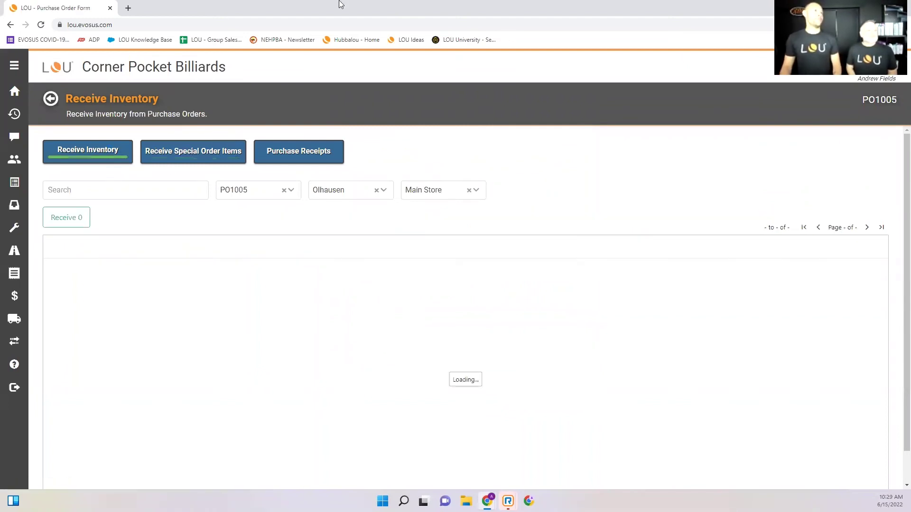
click(82, 115)
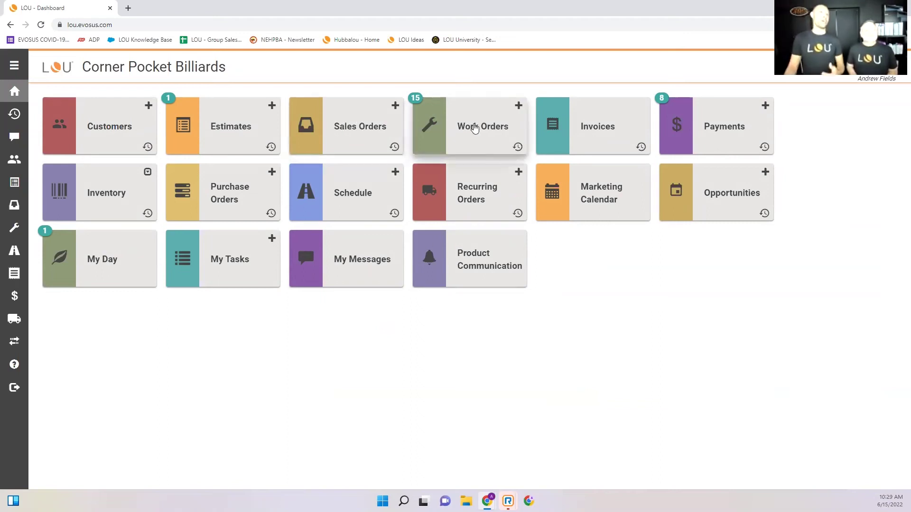
click(474, 127)
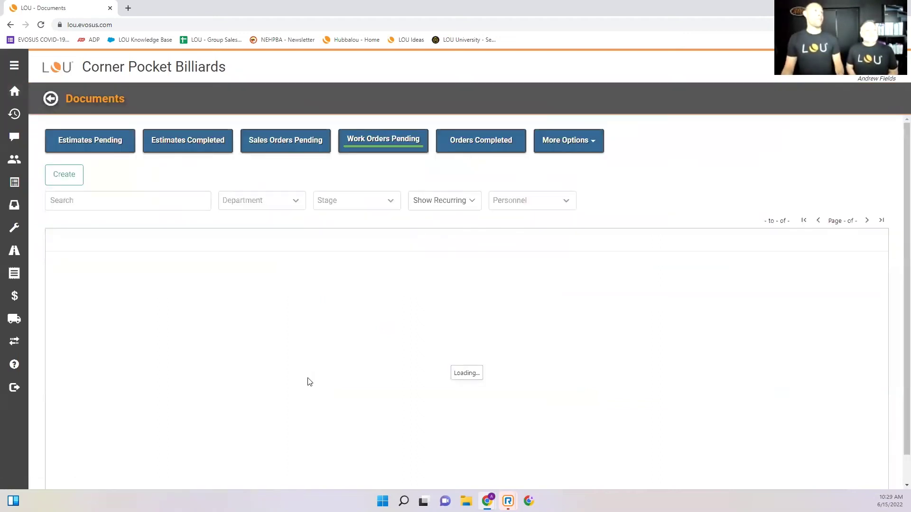
double_click(266, 264)
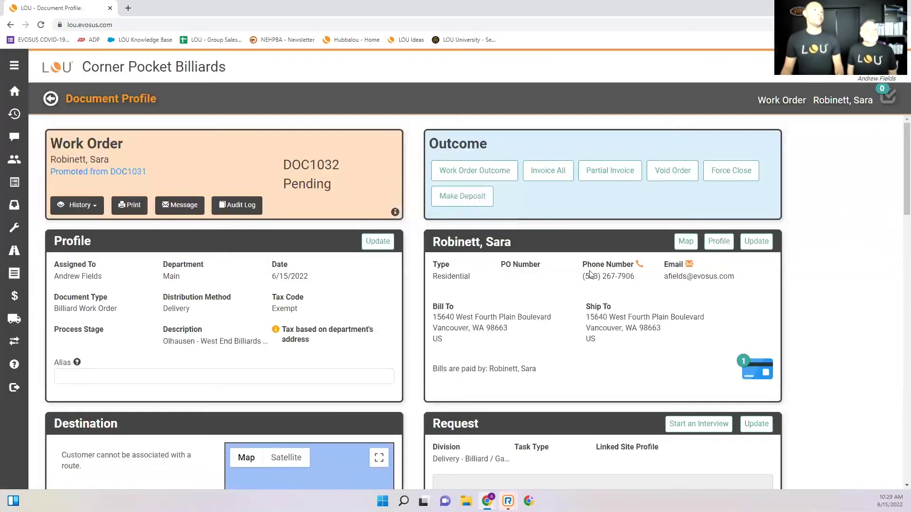
scroll(822, 246, down, 7)
scroll(829, 245, down, 2)
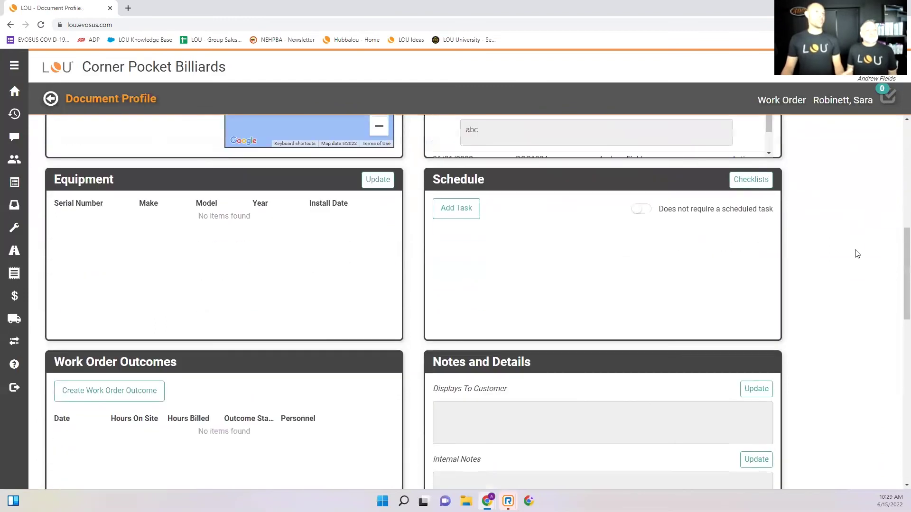
Add a scheduled task to the work order with task type Delivery and timeframe Late Afternoon - 4:00 PM.
click(470, 213)
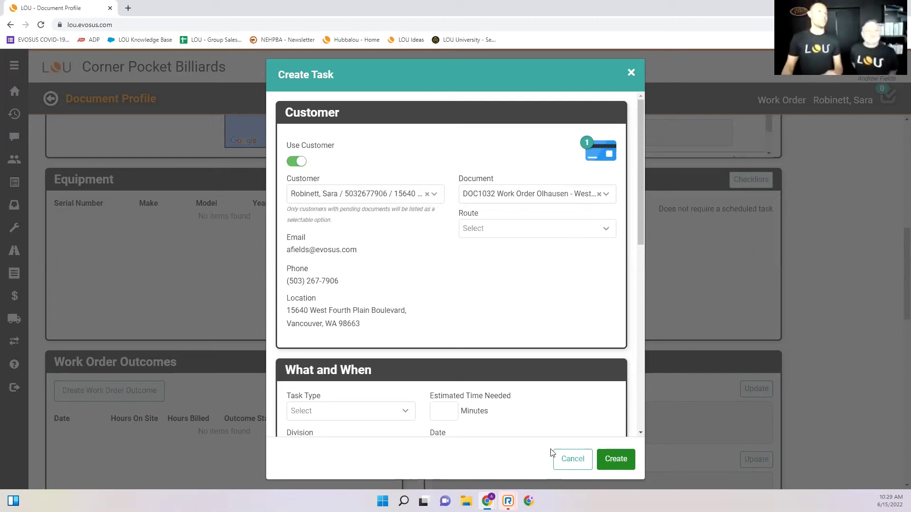
scroll(508, 386, down, 4)
click(397, 227)
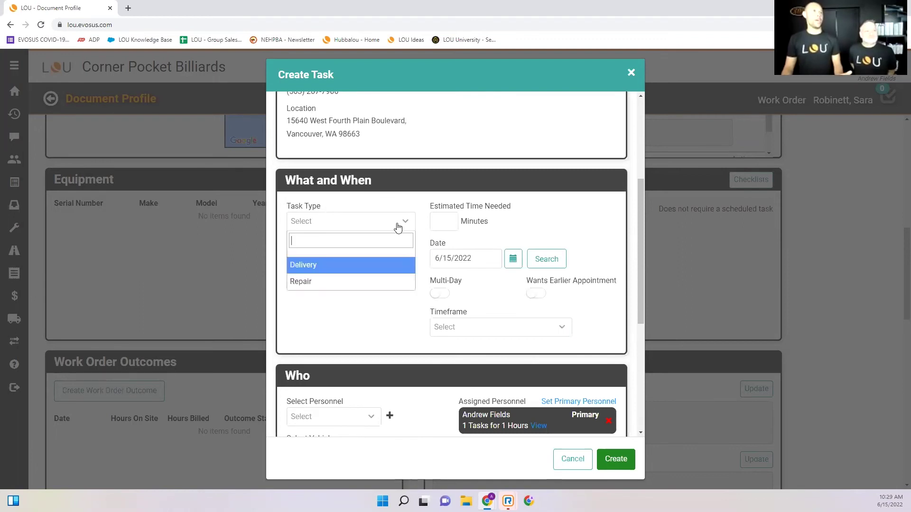
click(329, 269)
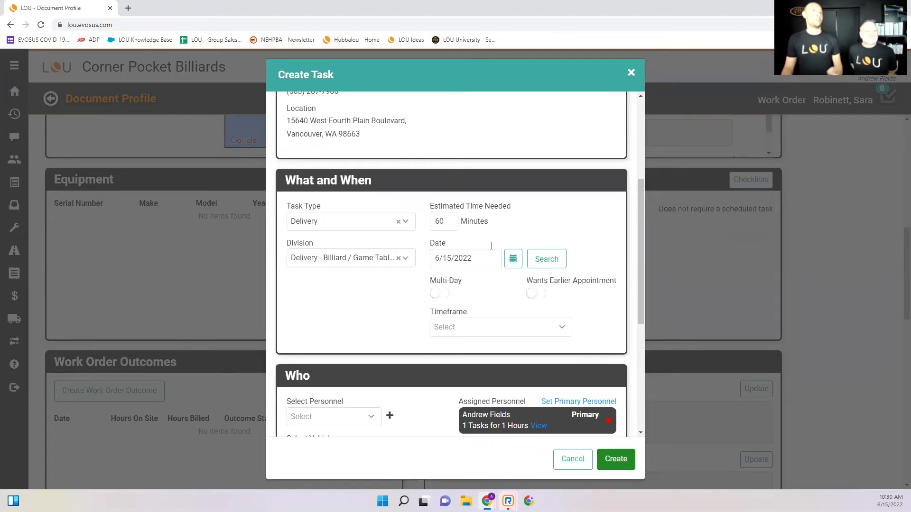
click(519, 323)
click(527, 404)
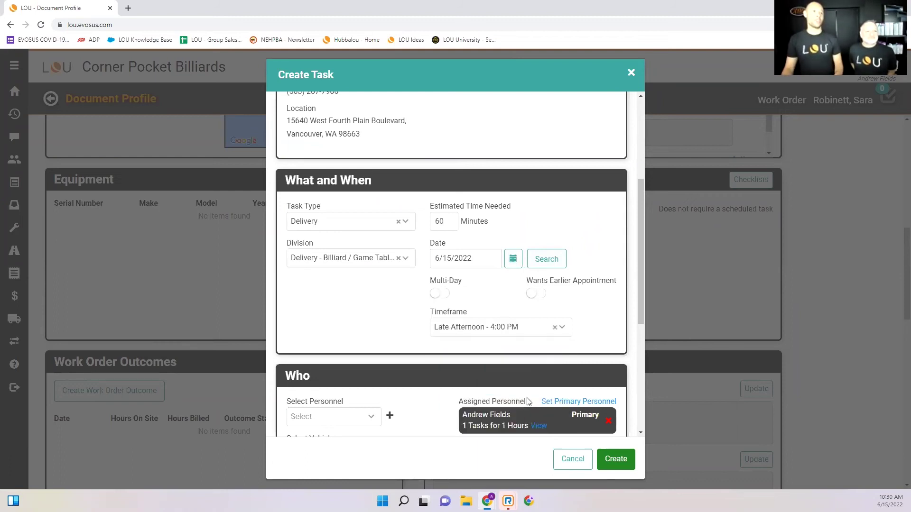
Assign a second staff member as helper and the F150 Pickup as vehicle for the delivery task.
scroll(584, 318, down, 2)
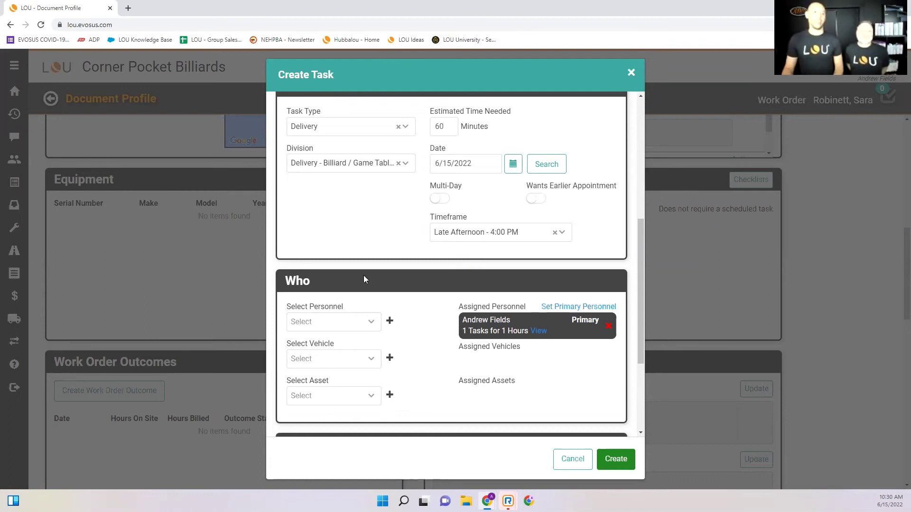
click(372, 322)
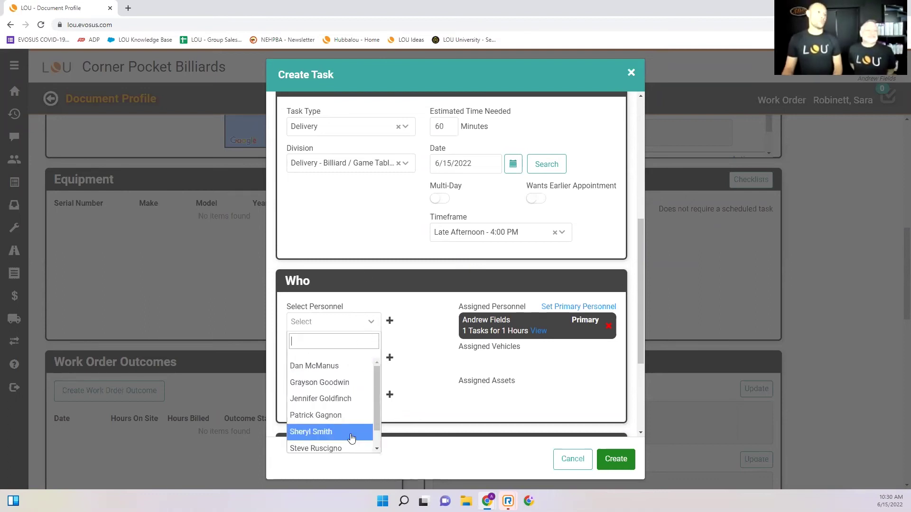
click(348, 449)
click(390, 321)
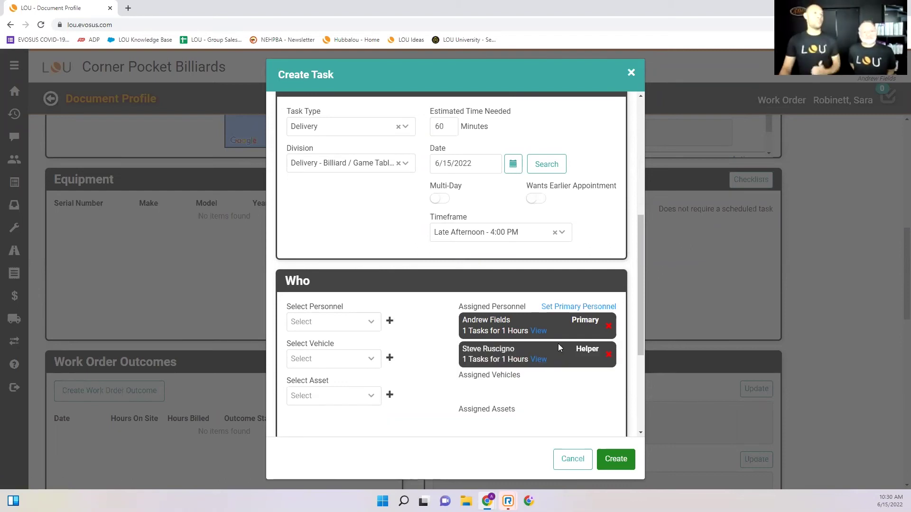
click(367, 359)
click(351, 420)
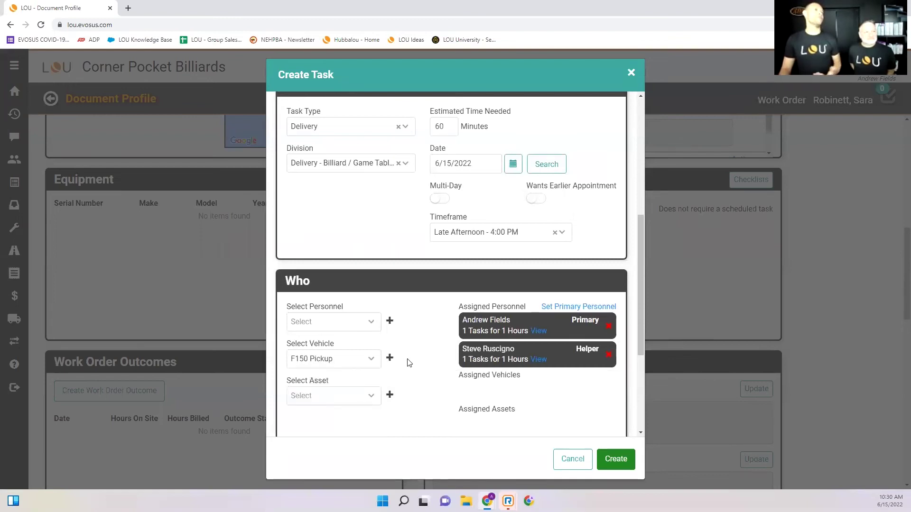
click(390, 359)
Assign the Dolly and Leveler assets to the delivery task and create it.
click(347, 402)
click(340, 441)
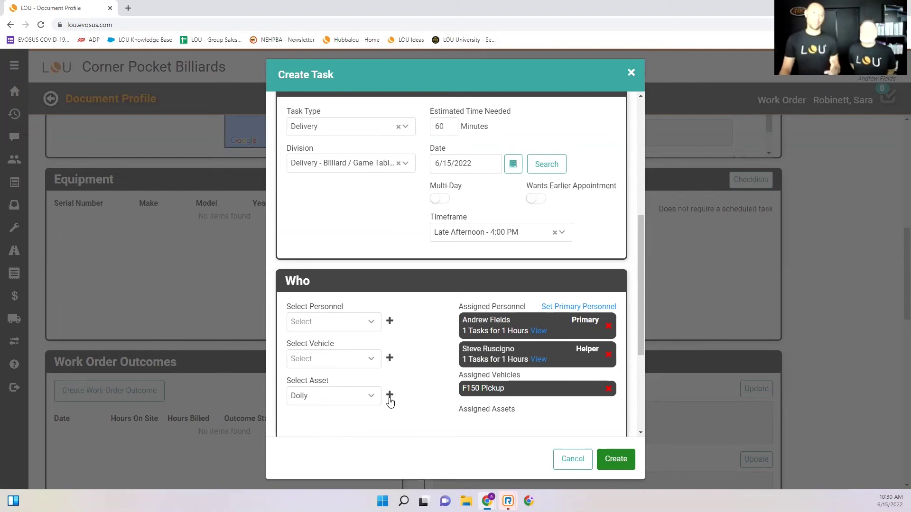
click(390, 396)
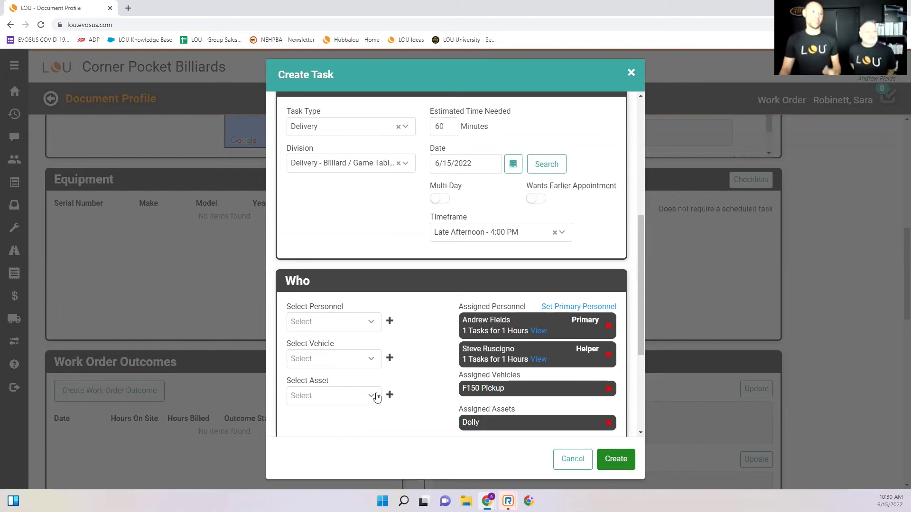
click(375, 400)
click(346, 440)
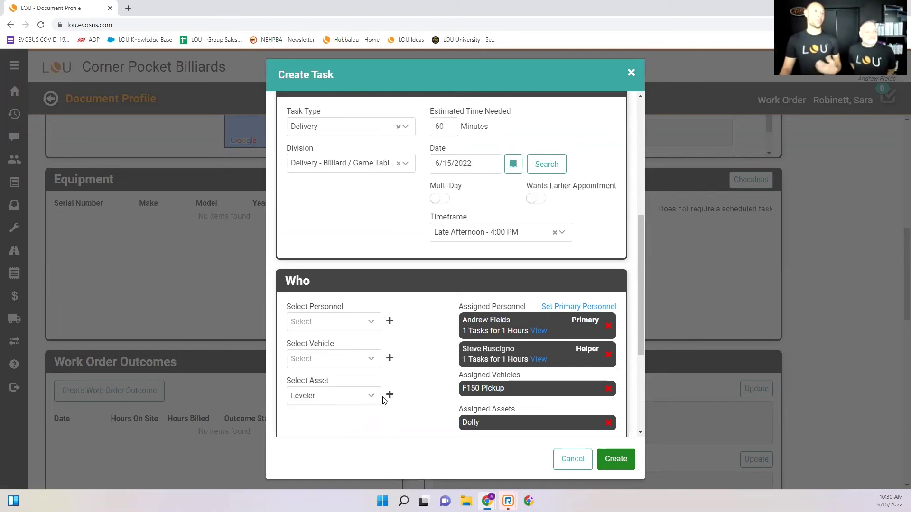
click(389, 398)
scroll(433, 375, down, 2)
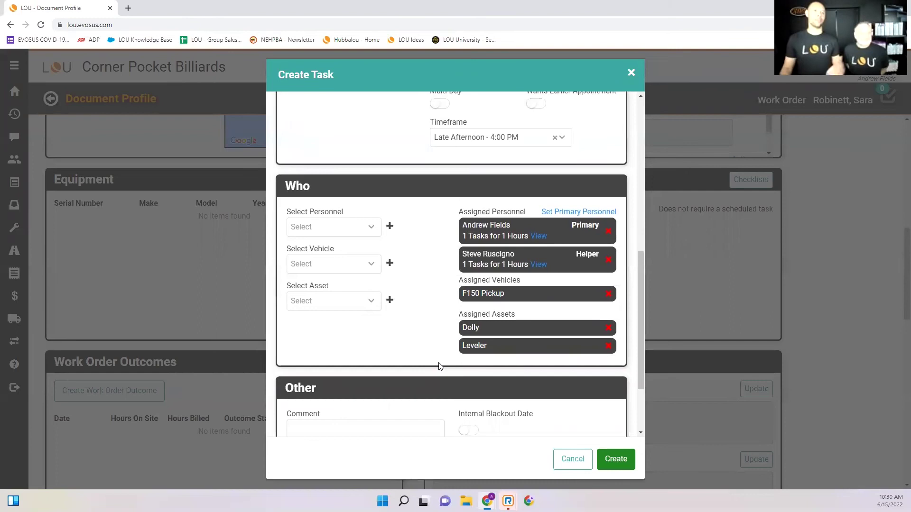
scroll(431, 328, down, 1)
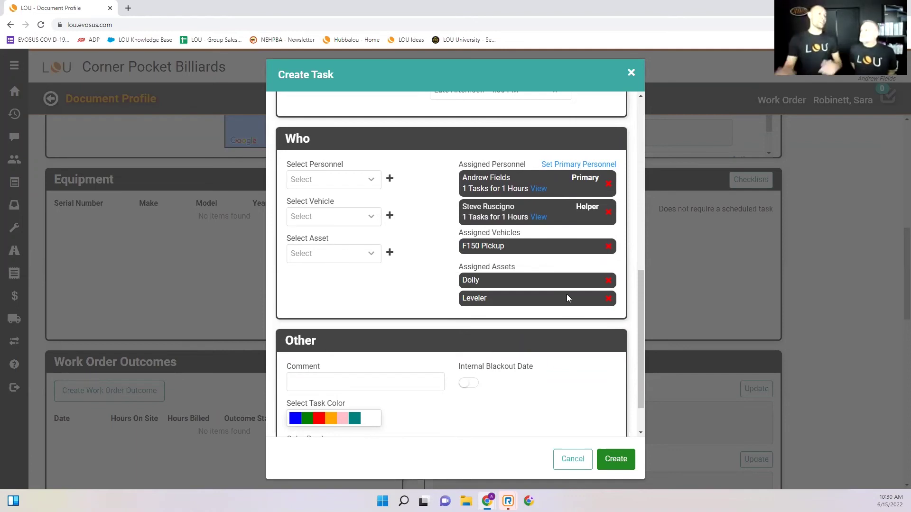
scroll(567, 323, down, 1)
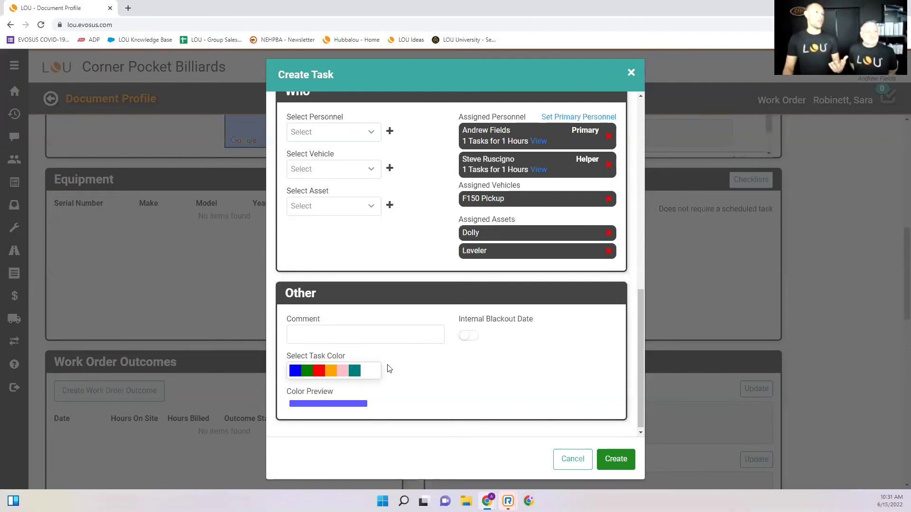
click(617, 457)
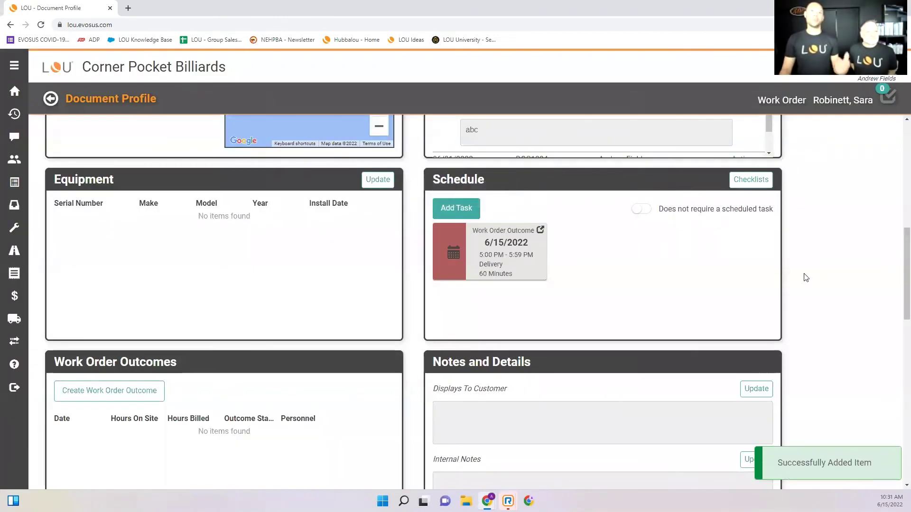
Leave the work order and open the My Day list of scheduled deliveries.
scroll(821, 254, up, 9)
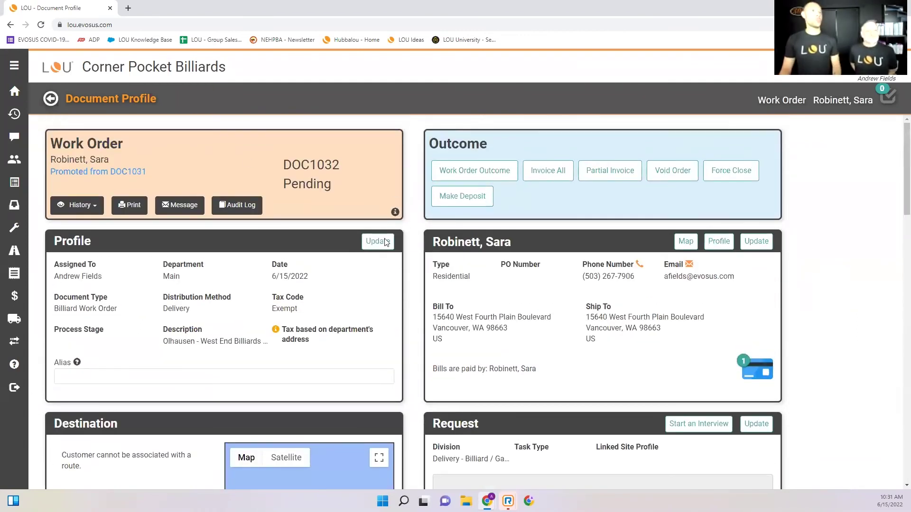
click(14, 91)
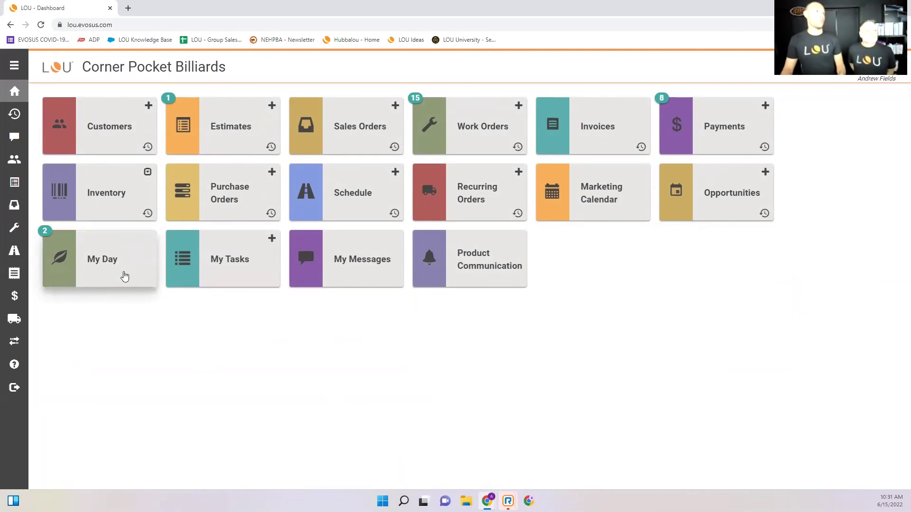
click(125, 277)
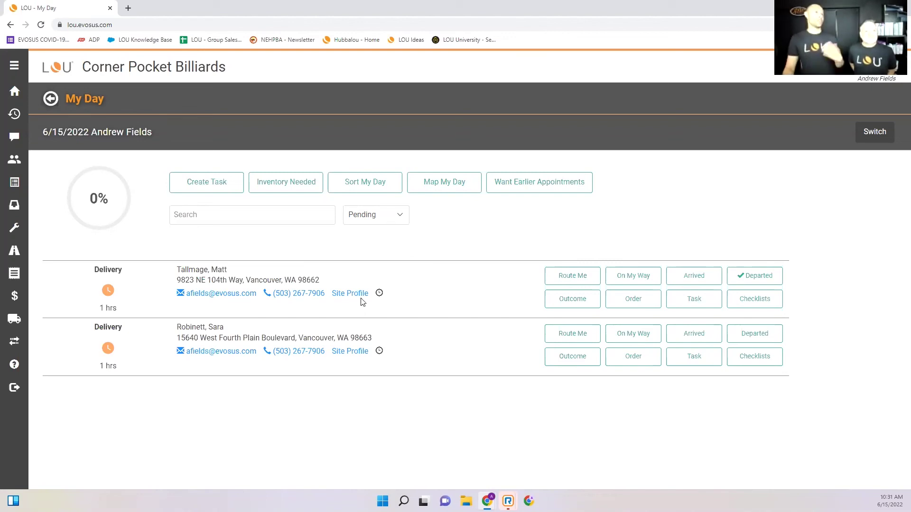
Review the Gate Code and Pool Table site profiles for the second listed delivery, and return to My Day.
click(350, 352)
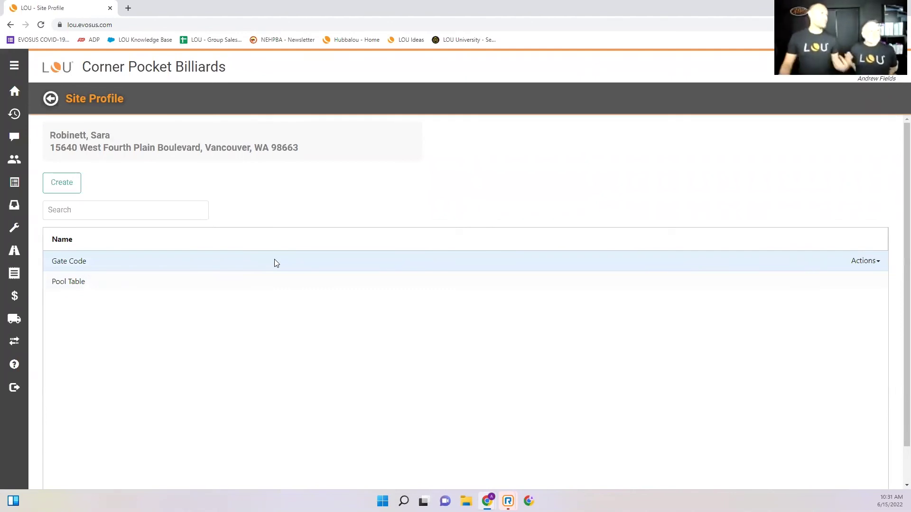
click(173, 269)
click(174, 269)
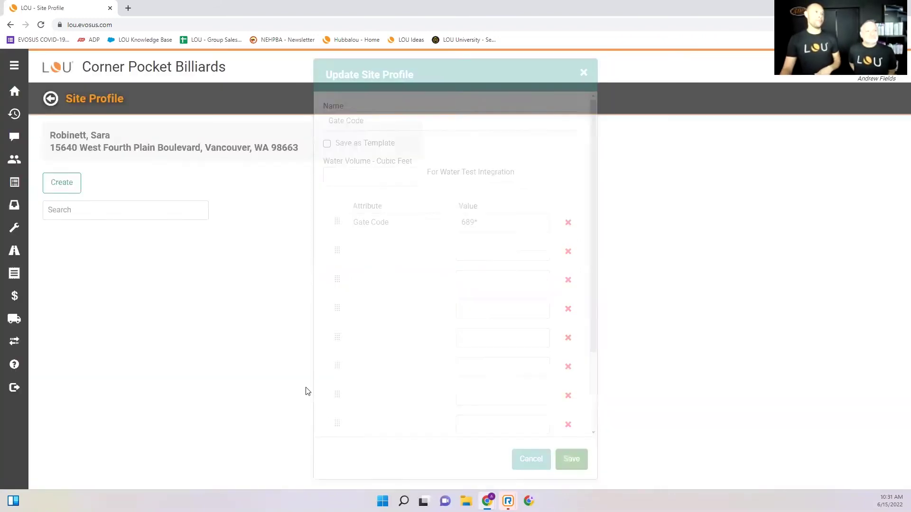
click(546, 459)
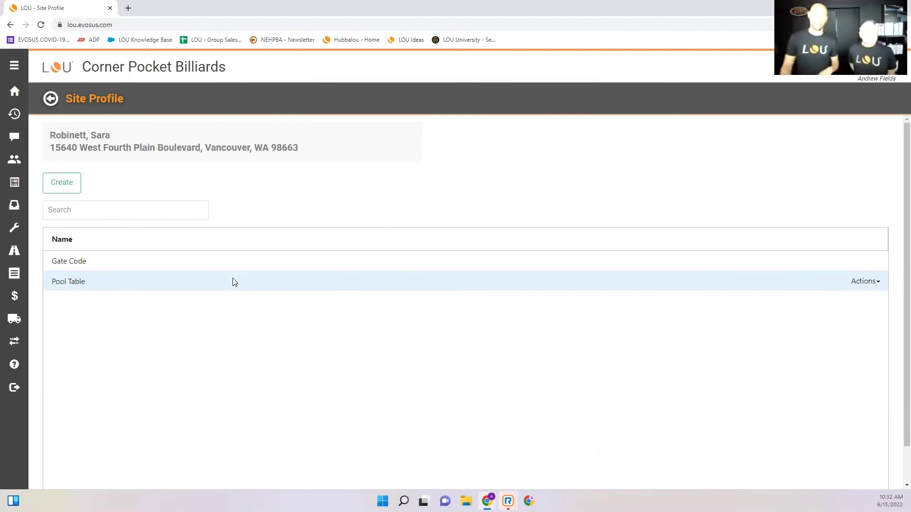
click(232, 278)
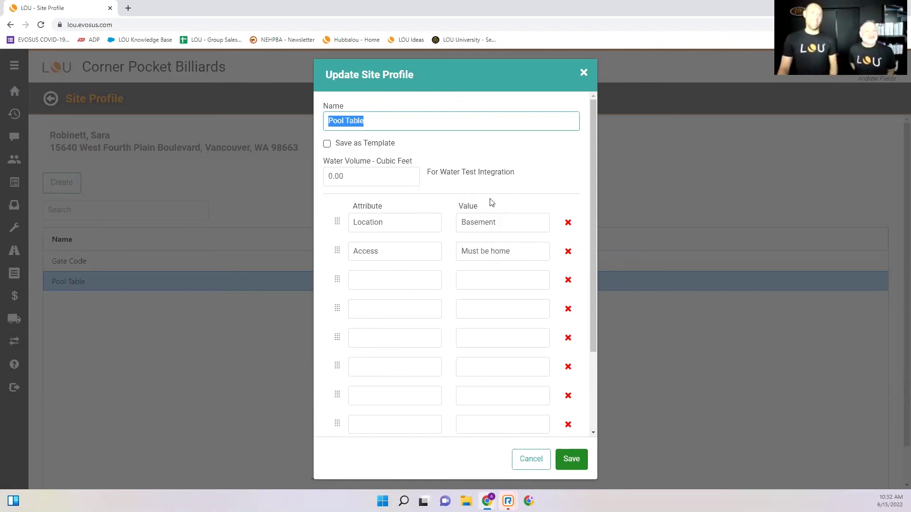
click(531, 459)
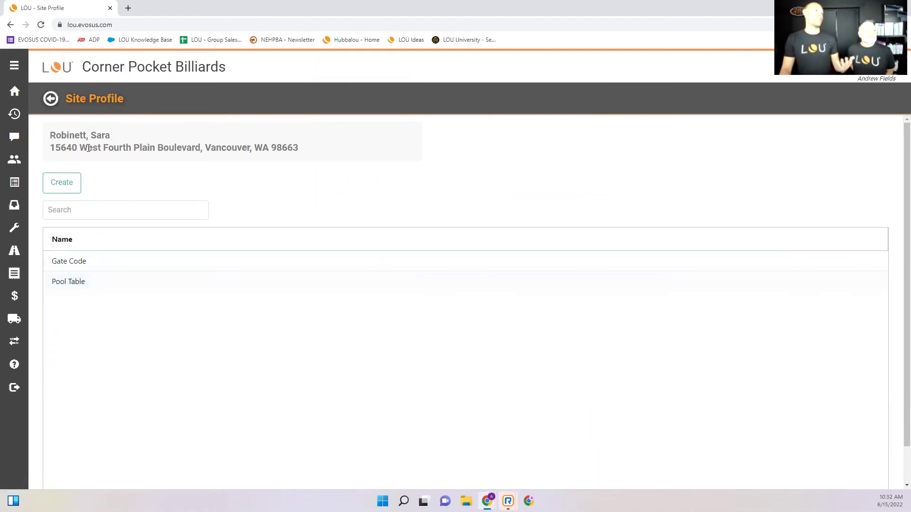
click(51, 98)
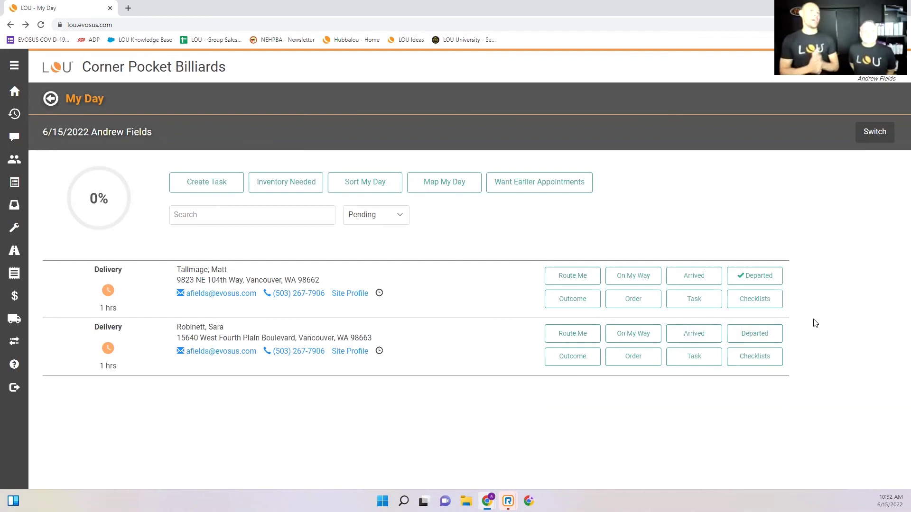
Open the work order outcome for the second listed delivery and enter the customer note "enjoy your new table!".
click(693, 334)
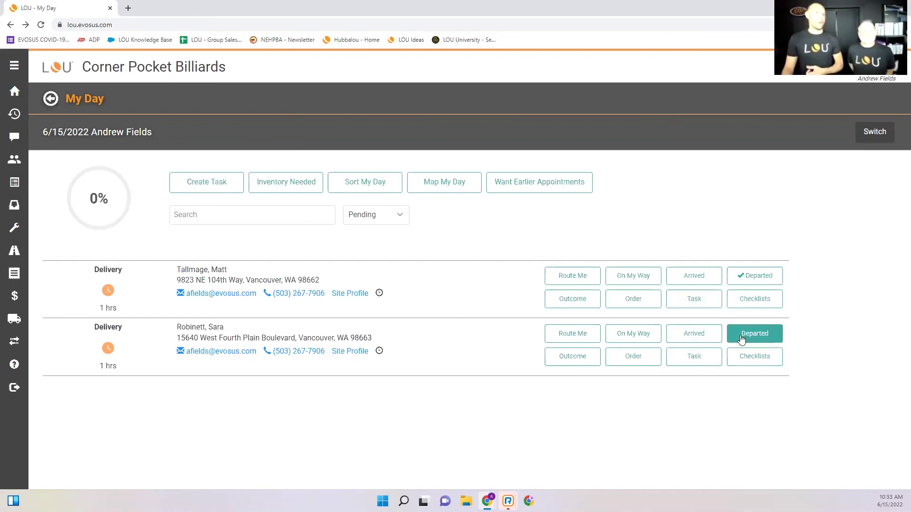
click(581, 356)
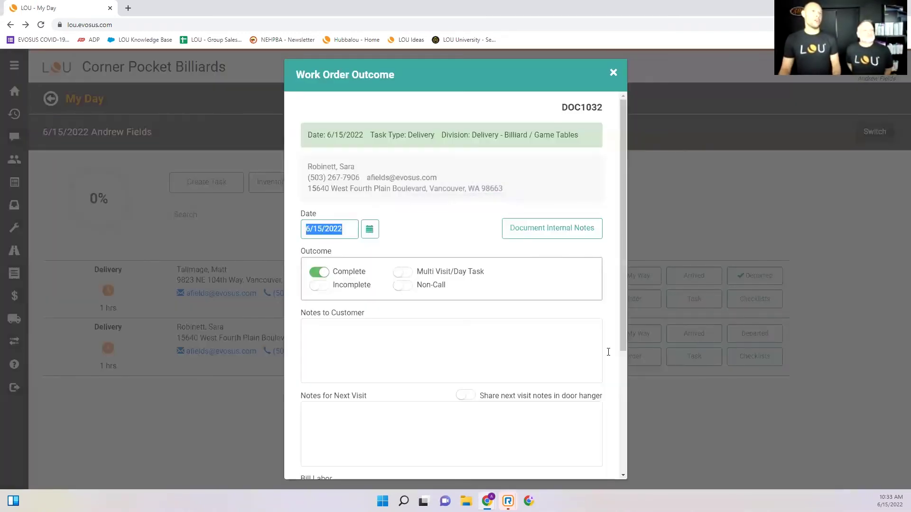
click(505, 339)
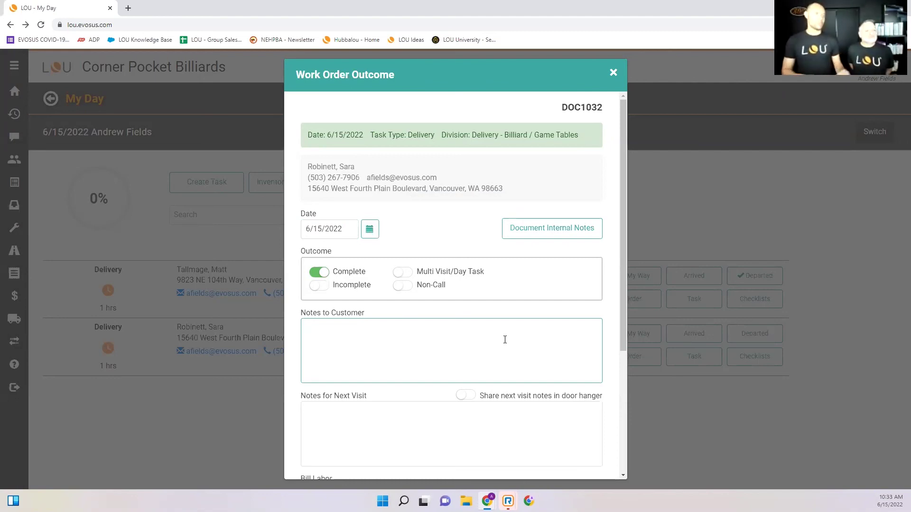
text(enjoy)
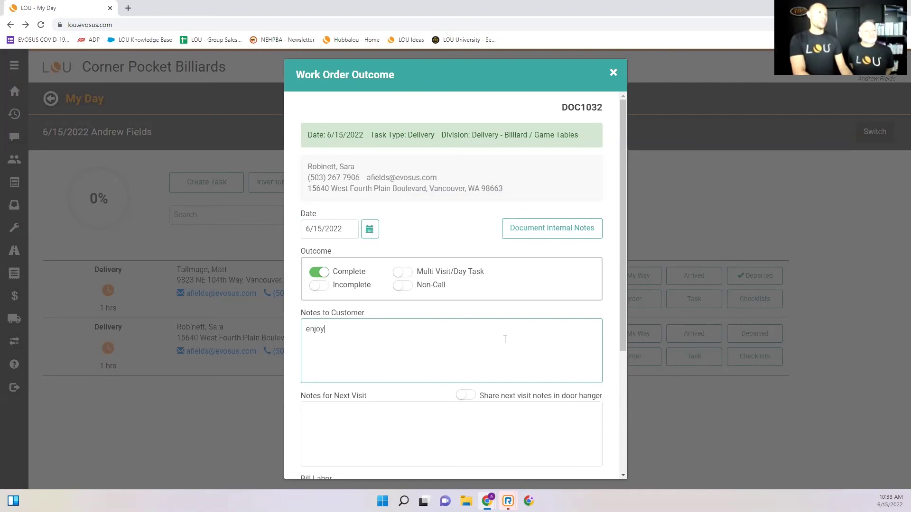
text( your new tal)
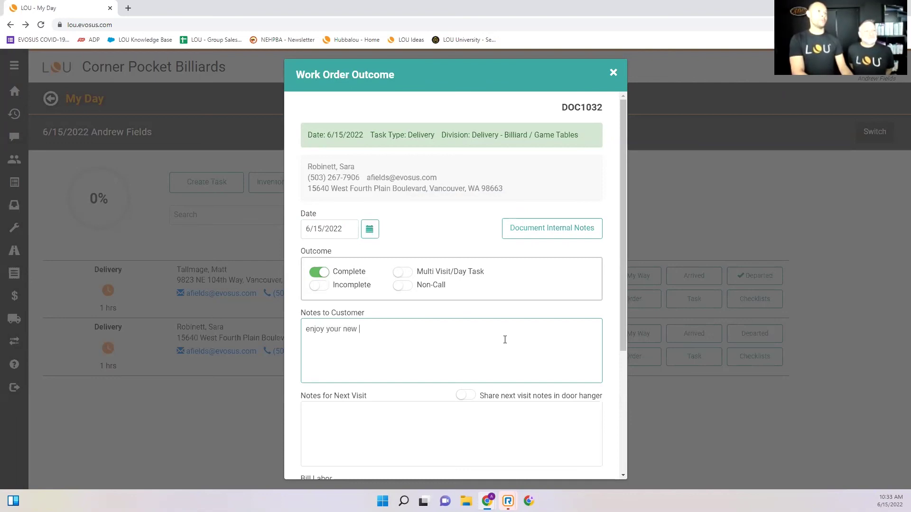
key(F11)
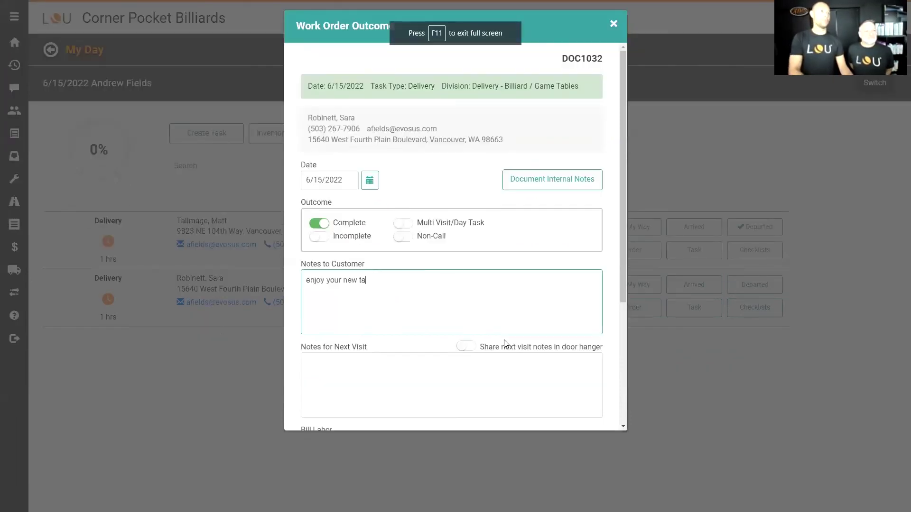
text(ble!)
Share next visit notes in the door hanger, enter "recommend leveling service bi annually" as the next visit note, and save the outcome.
click(470, 346)
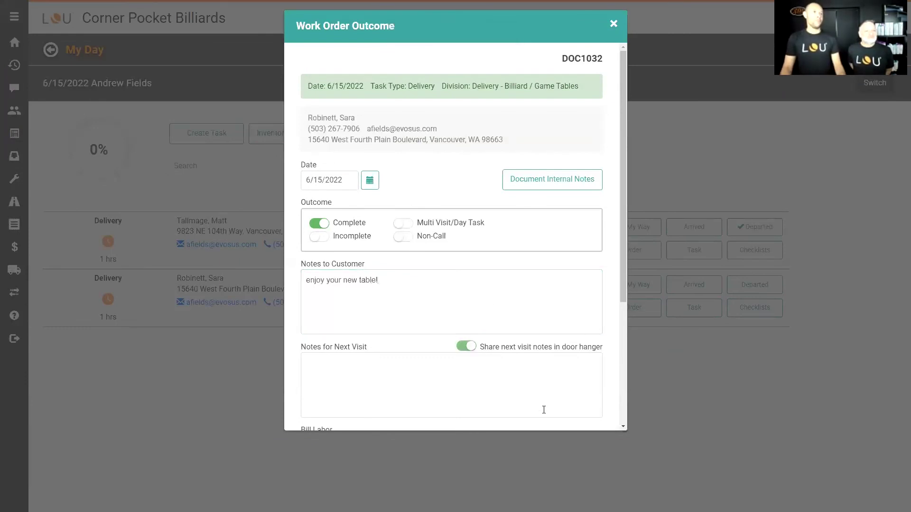
scroll(544, 410, down, 1)
click(481, 337)
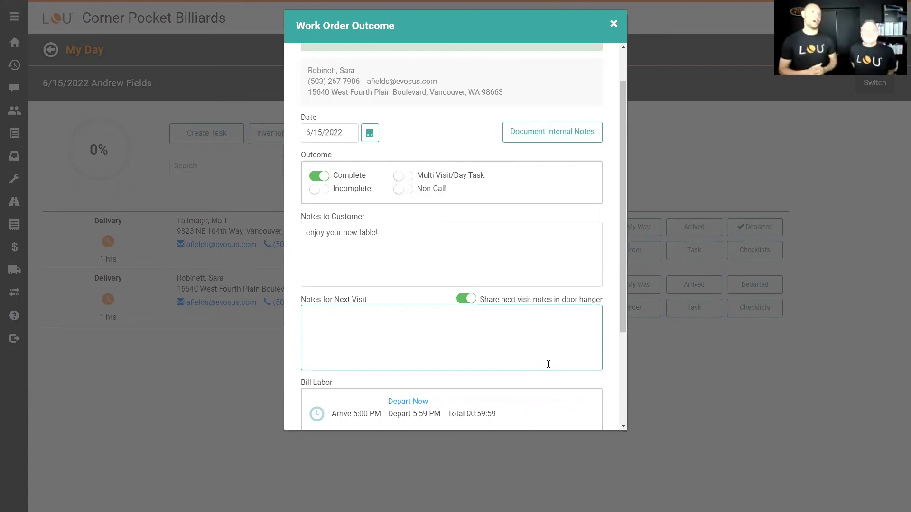
text(reccom)
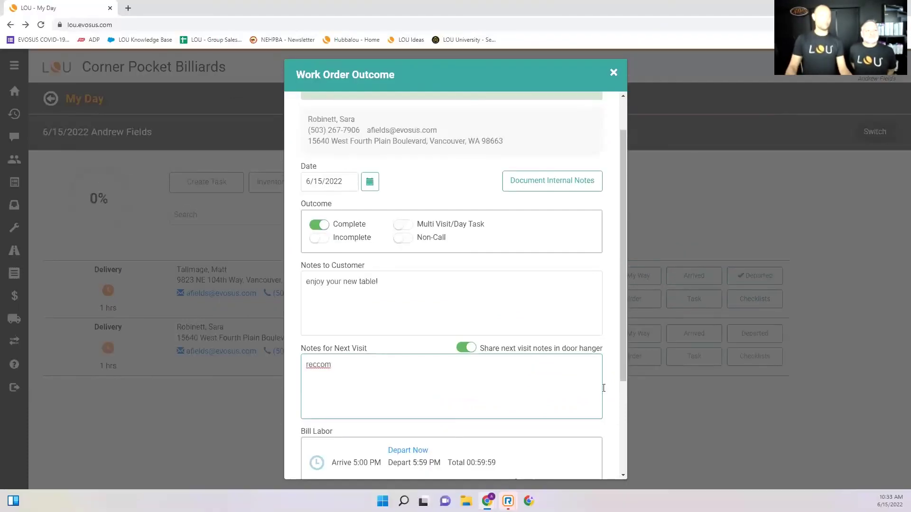
key(BackSpace)
key(BackSpace)
key(BackSpace)
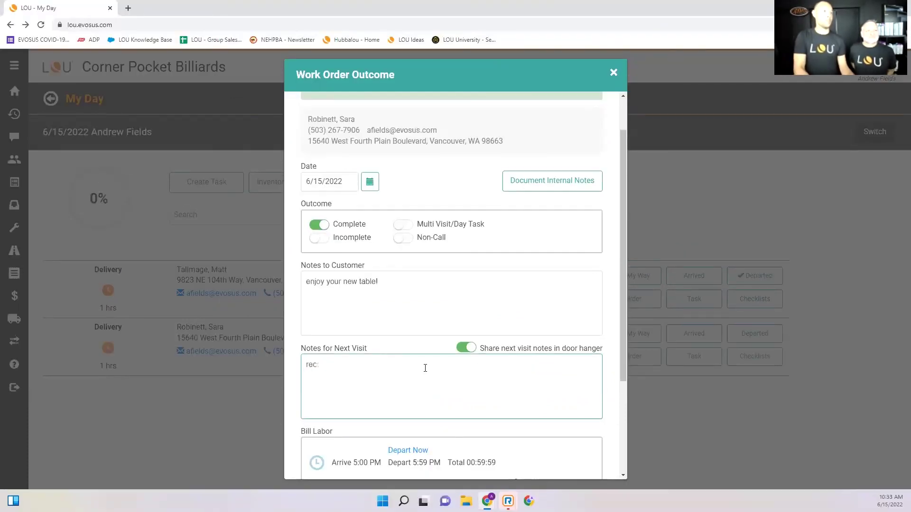
text(ommend)
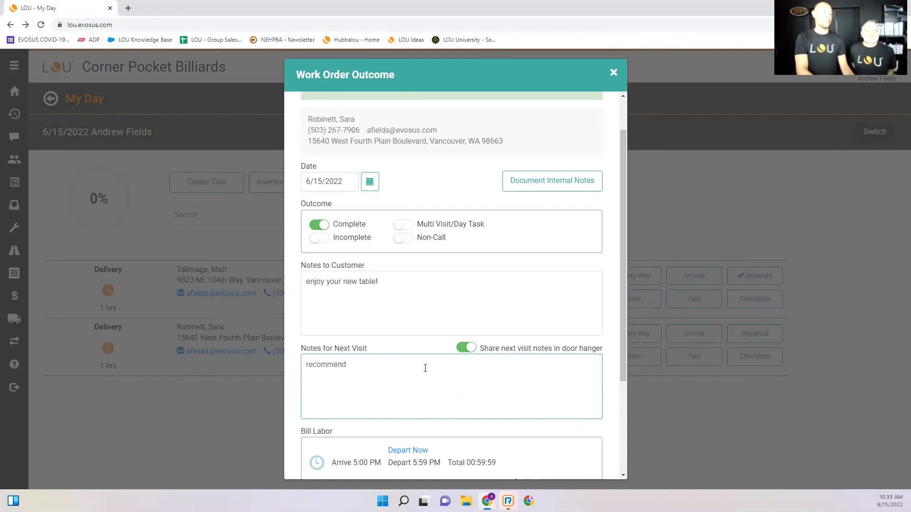
text( leveling serci)
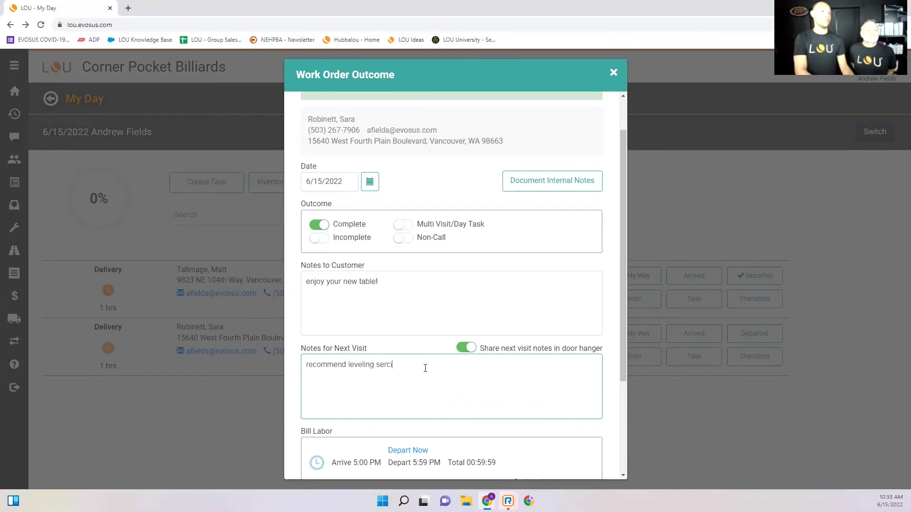
key(BackSpace)
text(vice )
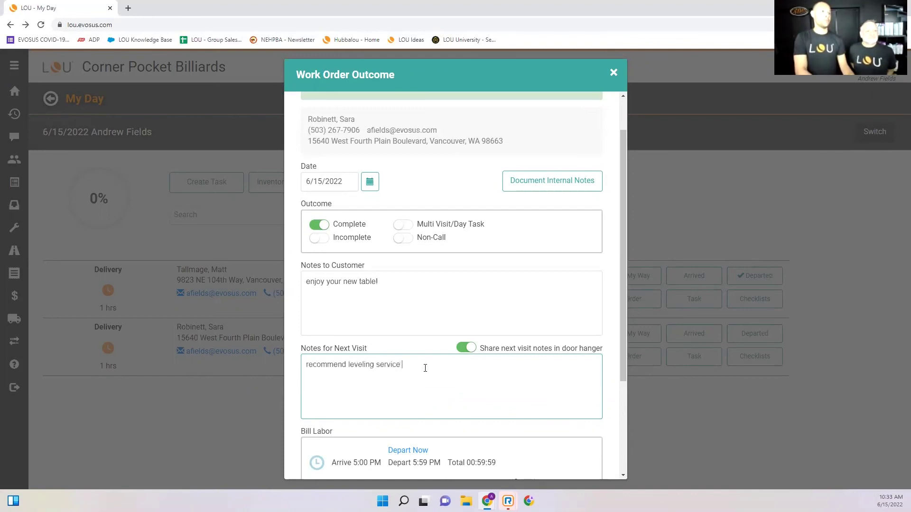
text(bi annually)
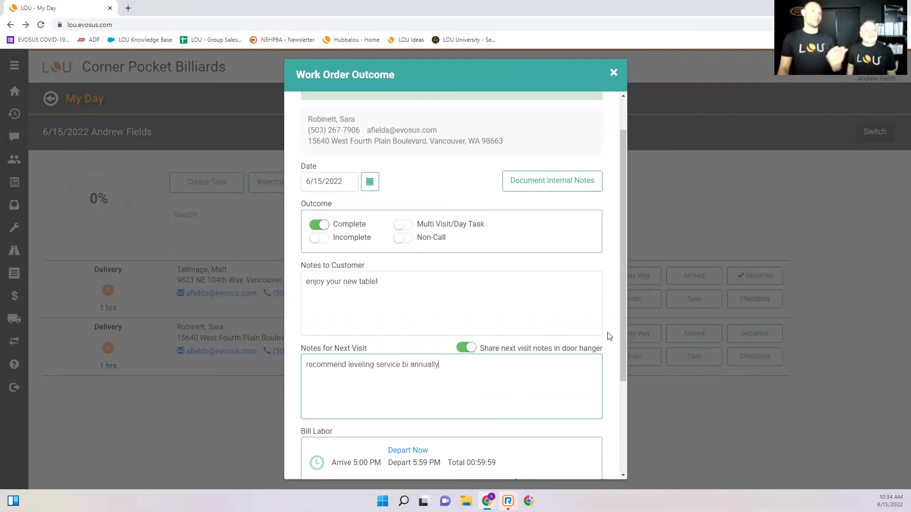
scroll(609, 336, down, 2)
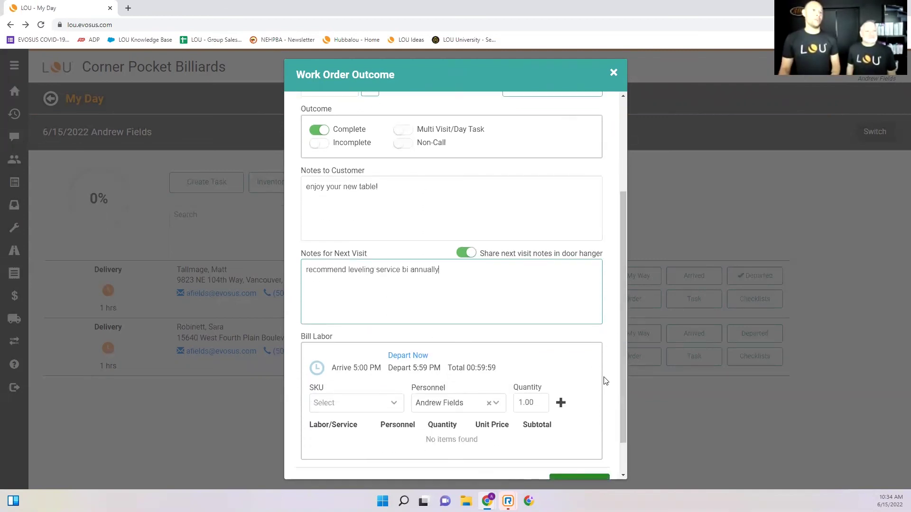
scroll(603, 380, down, 1)
click(583, 444)
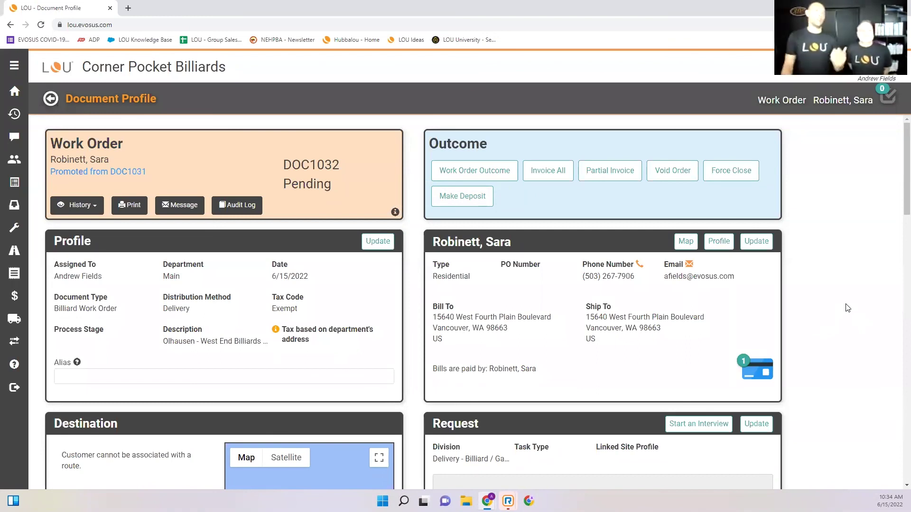
View the customer images linked to the work order and return to its document profile.
scroll(845, 313, down, 20)
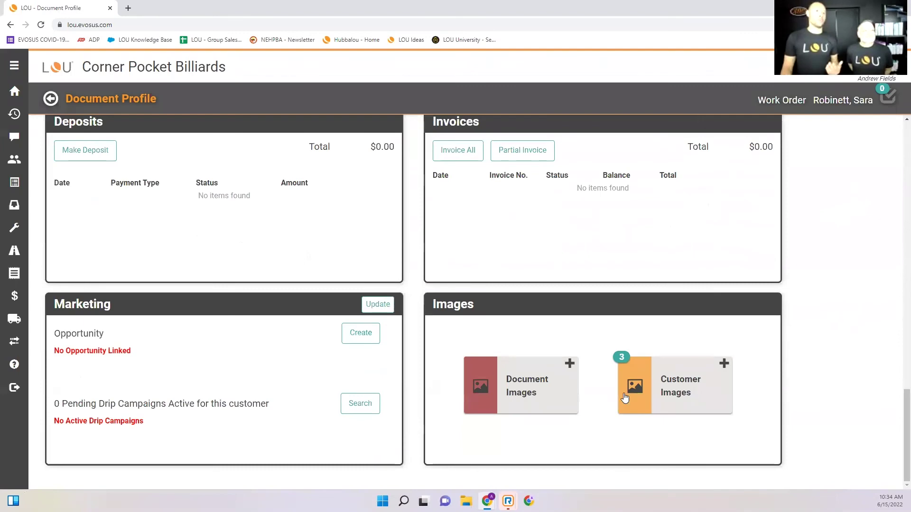
click(667, 392)
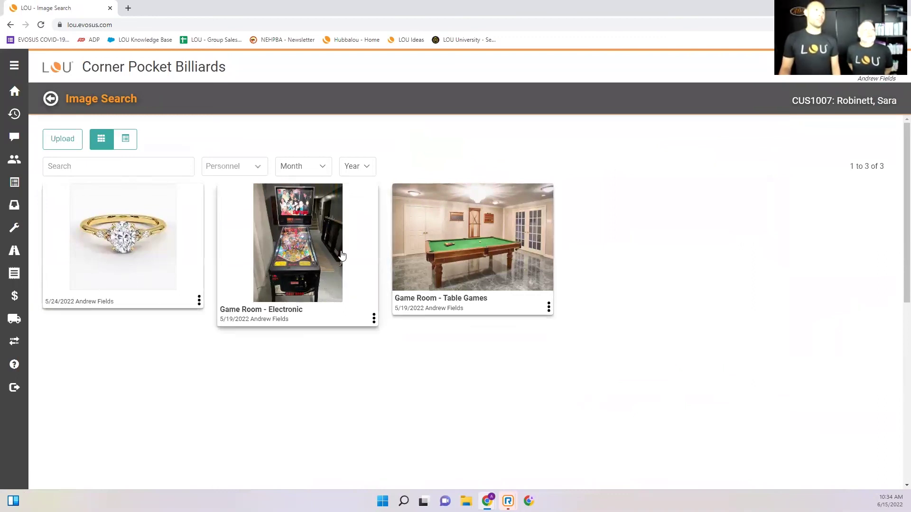
click(63, 97)
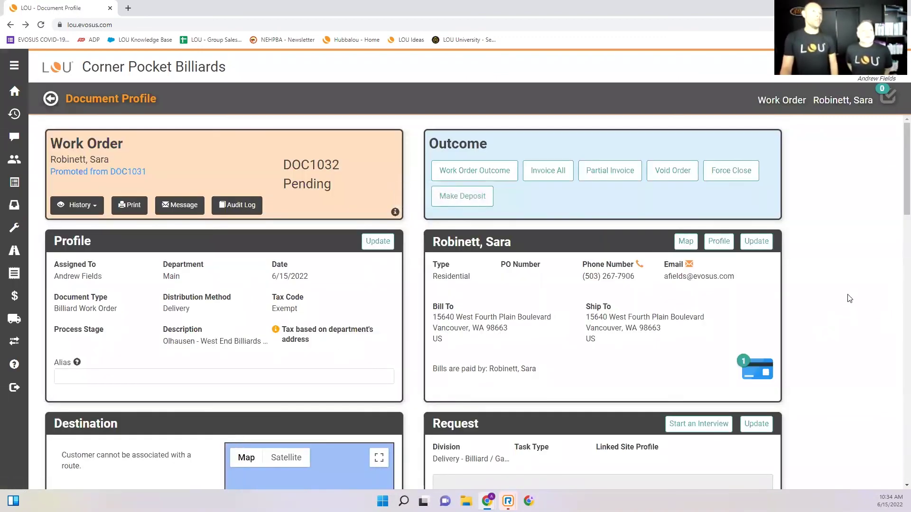
Invoice the entire work order and dismiss the resulting notifications.
click(548, 171)
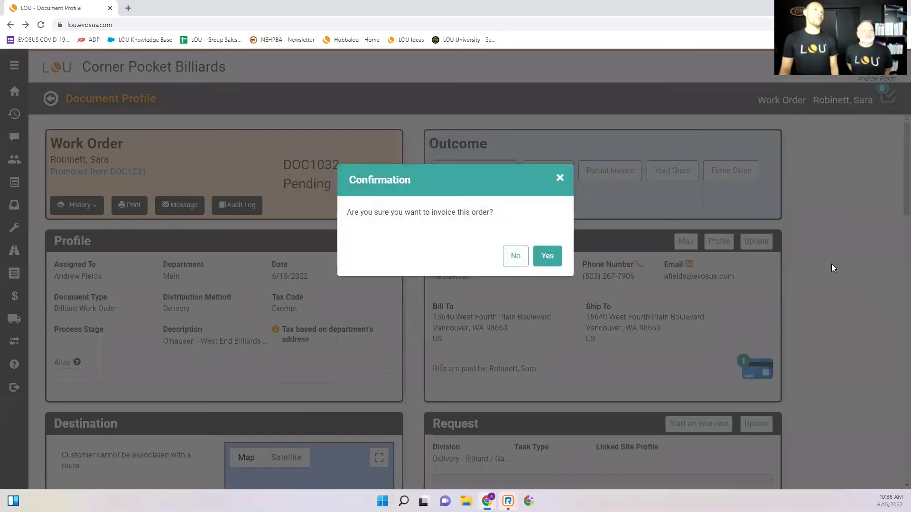
click(549, 257)
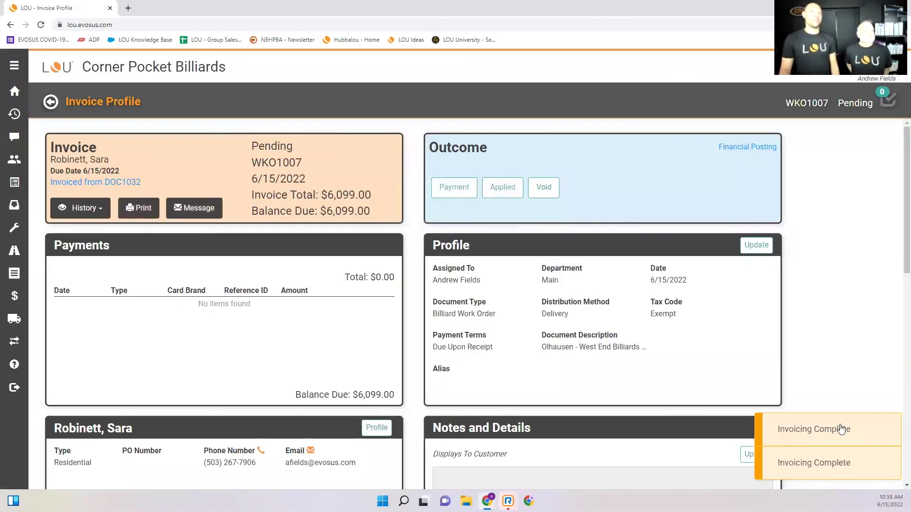
click(841, 429)
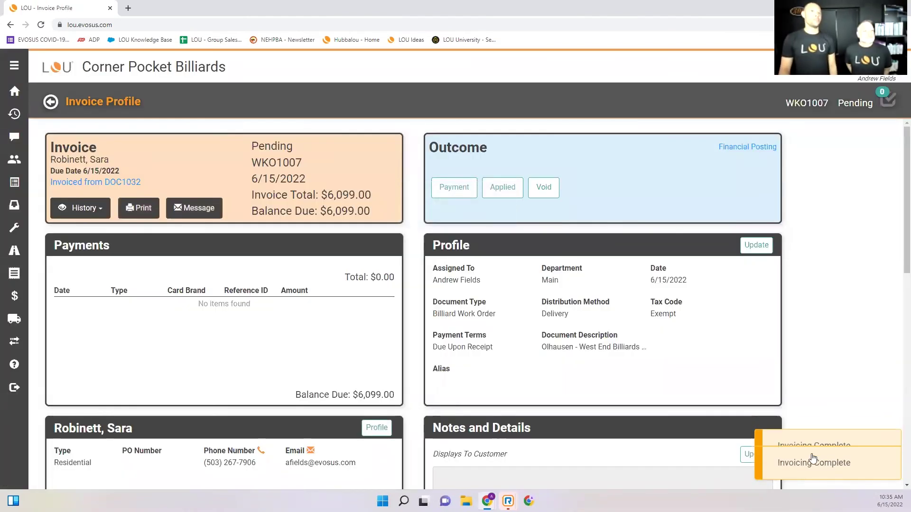
click(846, 465)
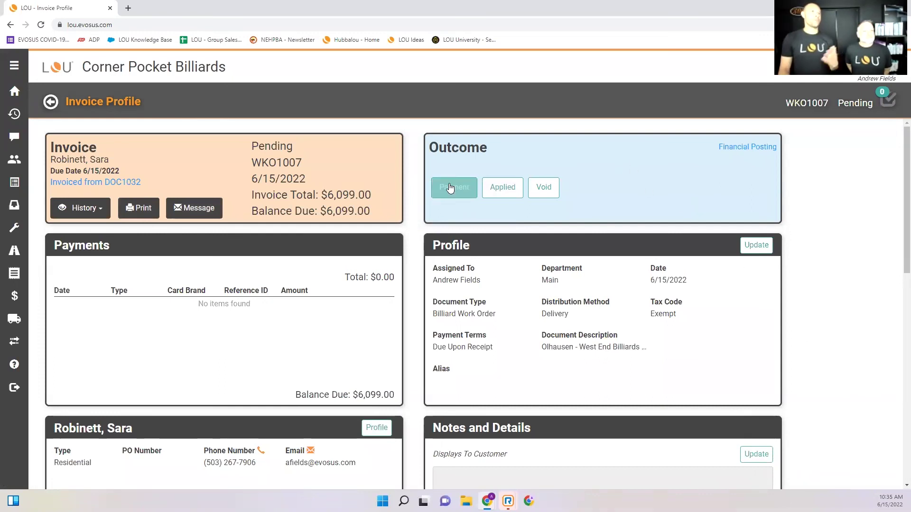
Pay the invoice in full by check with reference ID 123456 and save the payment.
click(454, 187)
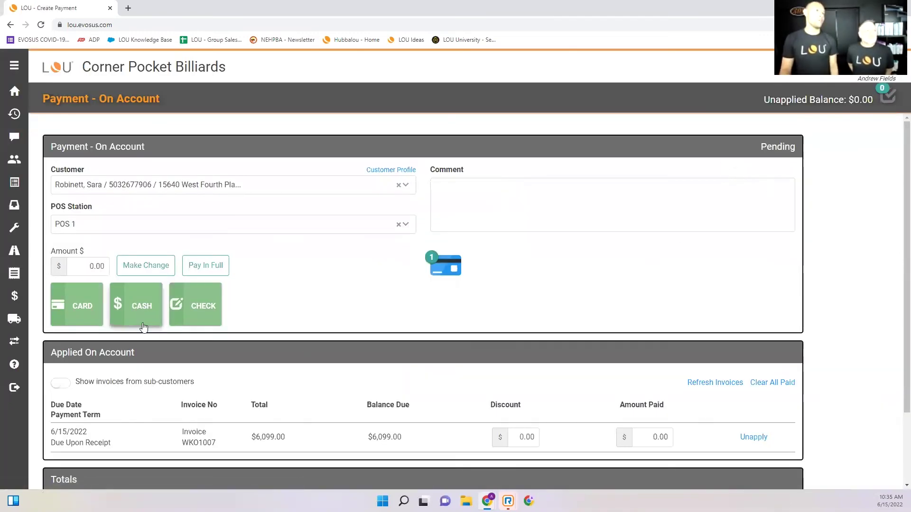
click(195, 267)
click(200, 306)
click(594, 315)
text(123456)
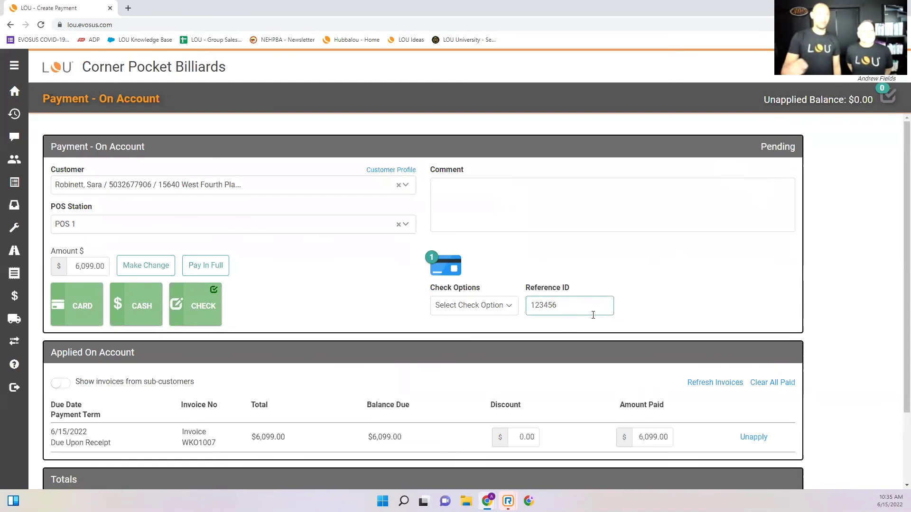
scroll(755, 304, down, 2)
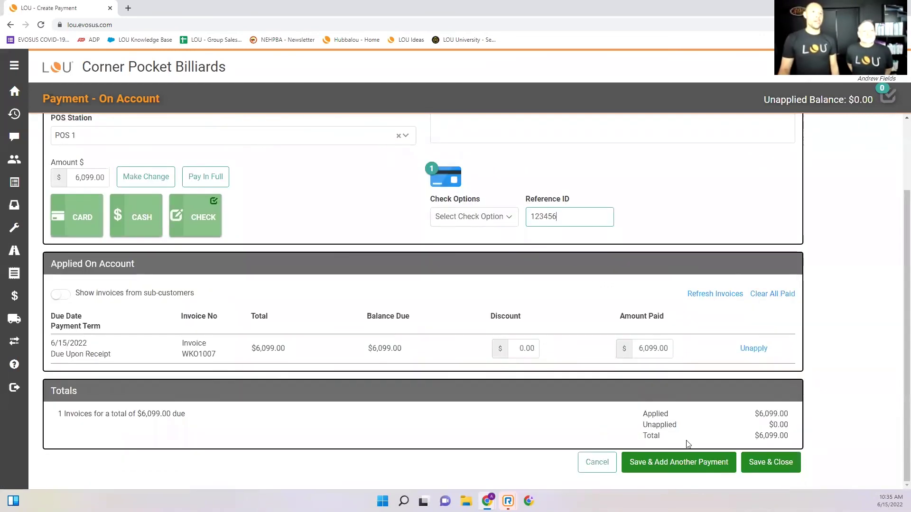
click(774, 477)
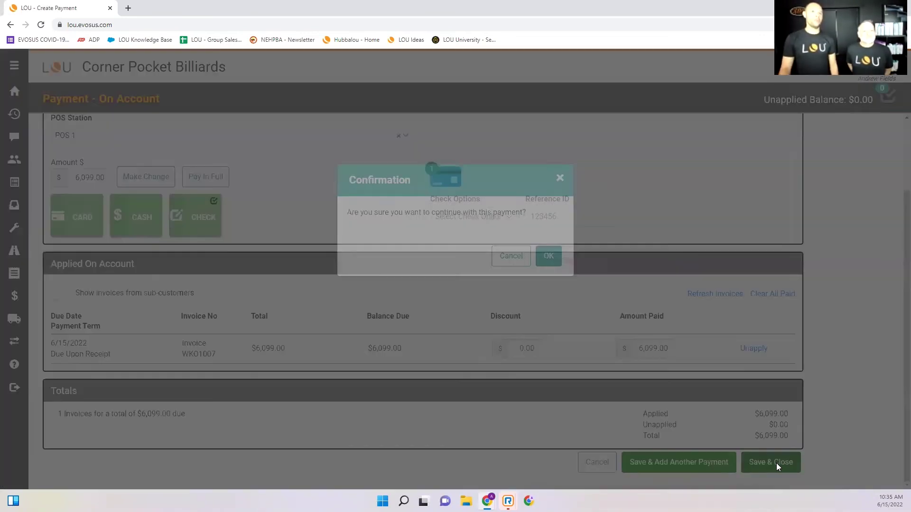
click(551, 260)
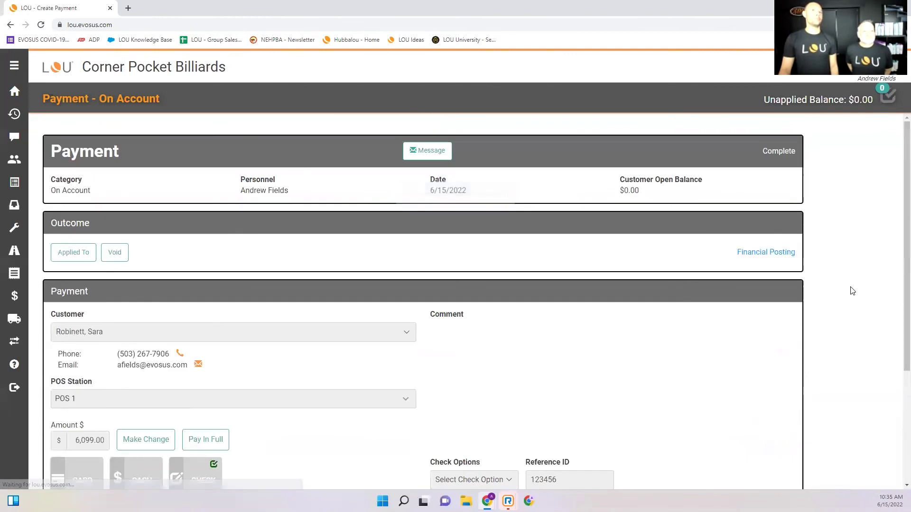
Send the customer the payment message and close the payment record.
click(436, 154)
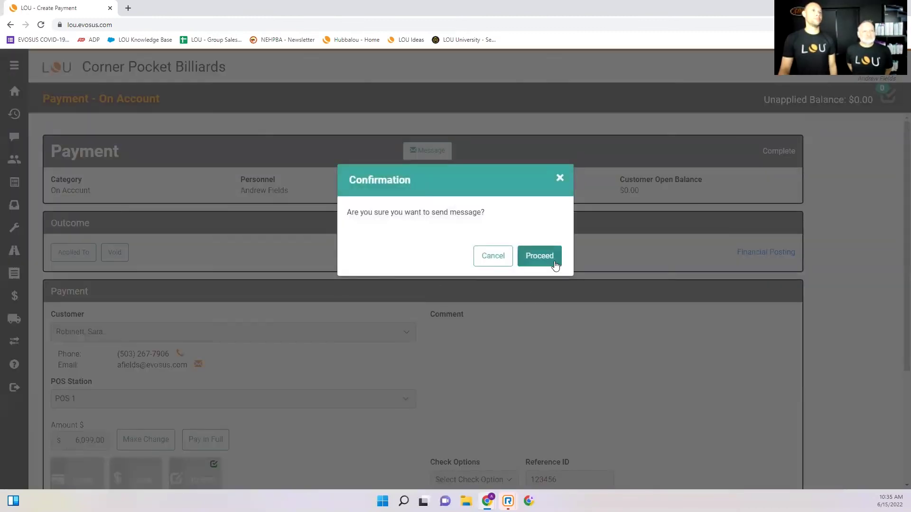
click(540, 256)
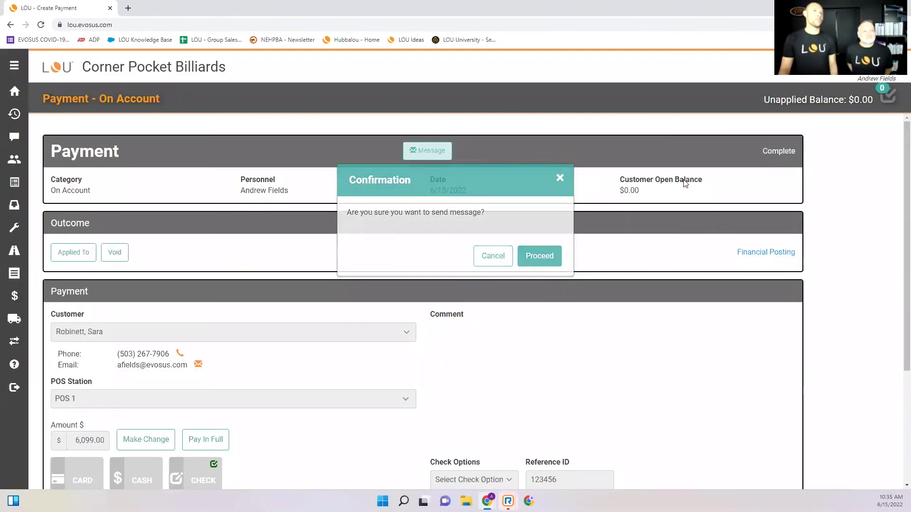
scroll(847, 182, down, 3)
click(786, 467)
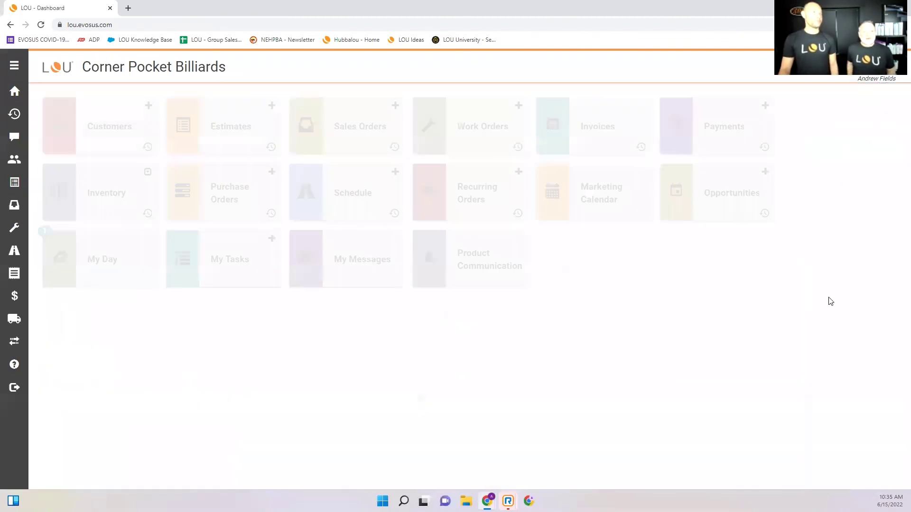